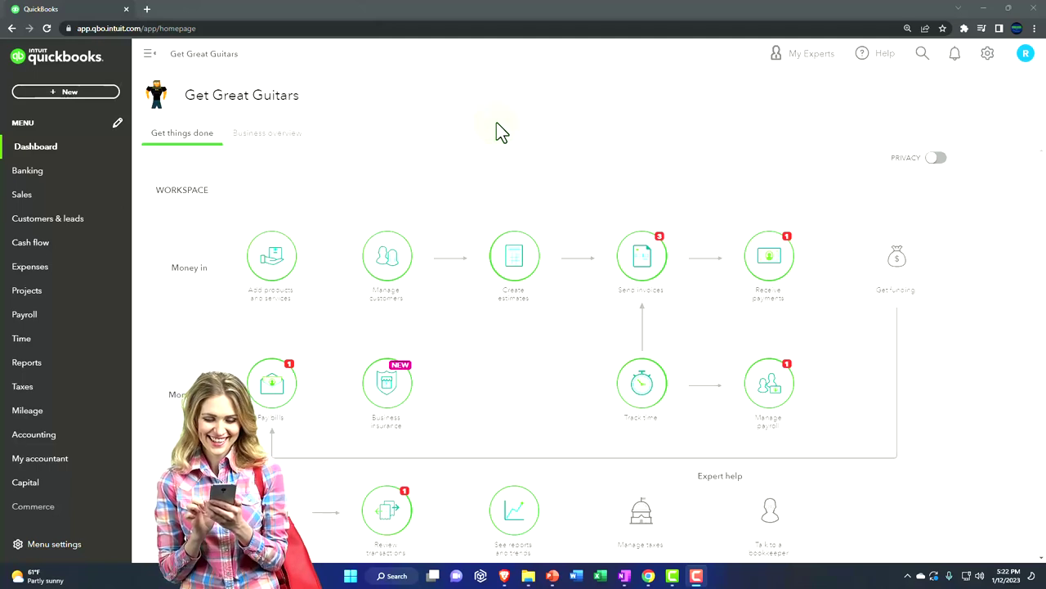
pyautogui.moveTo(1044, 122); pyautogui.dragTo(502, 139)
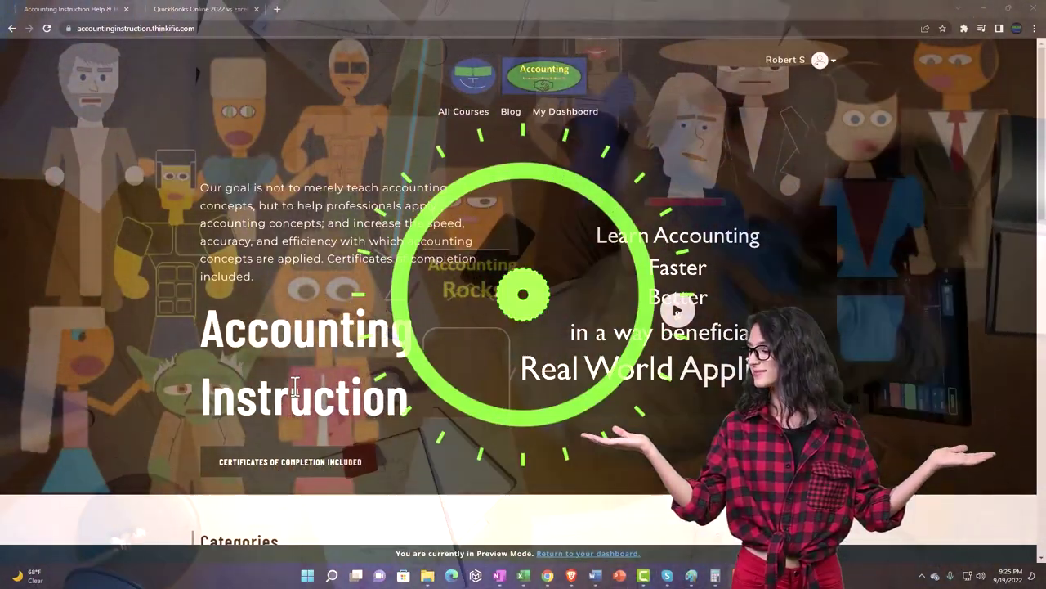
# - Browse the Accounting Instruction course categories and expand the OneNote - Getting Started 2022 section of the QuickBooks Online course
pyautogui.scroll(-6, 145, 450)
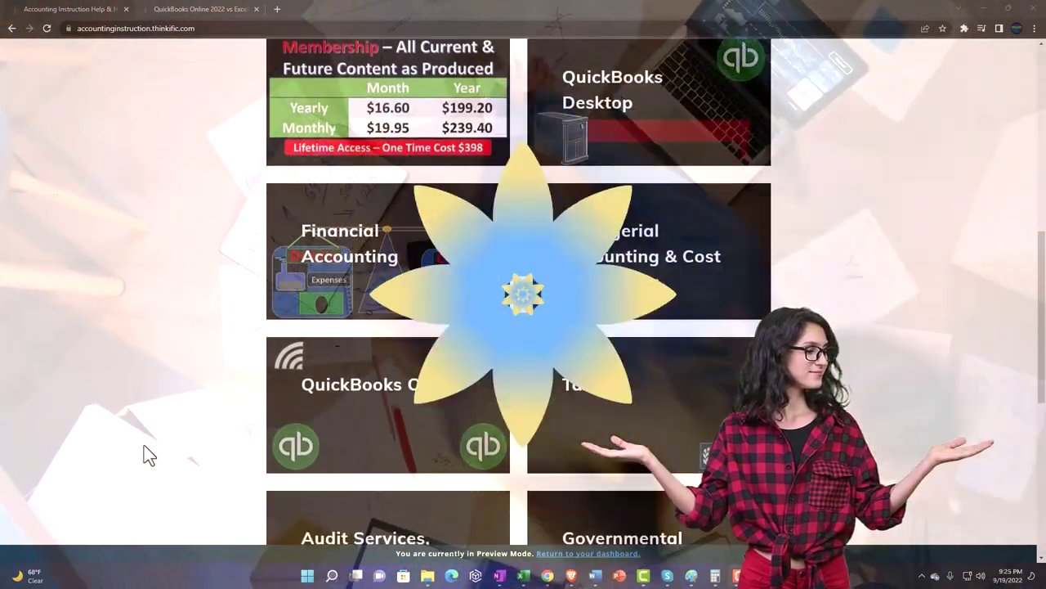
pyautogui.scroll(-3, 144, 447)
pyautogui.scroll(-3, 144, 447)
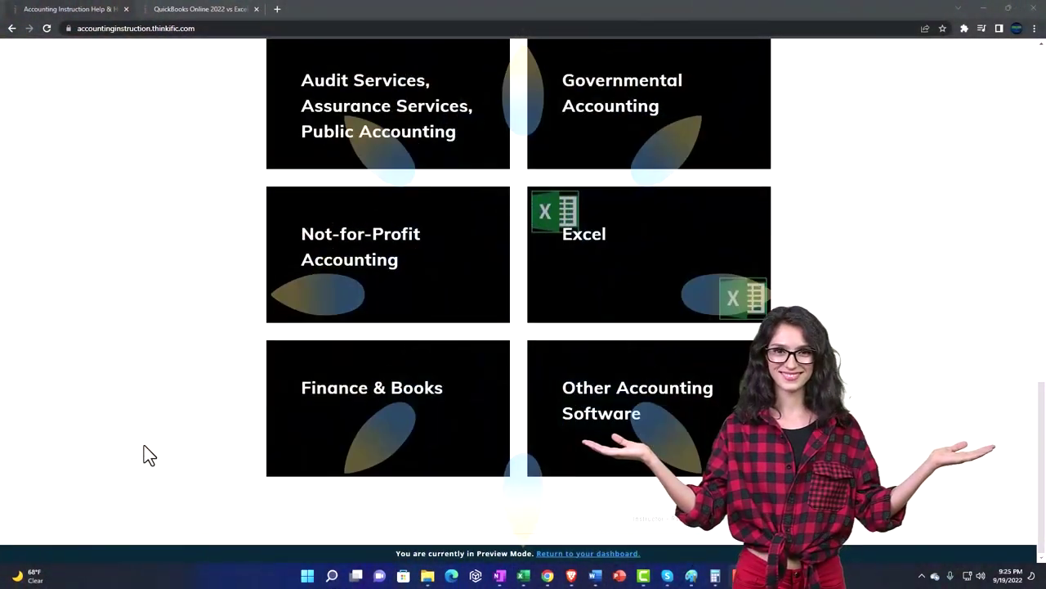
pyautogui.click(188, 13)
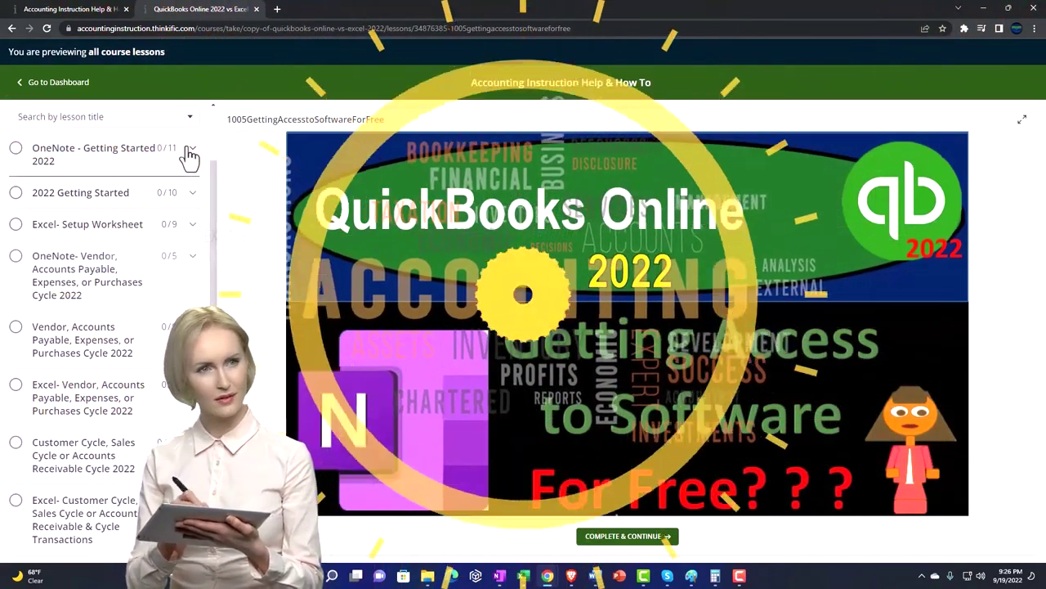
pyautogui.click(190, 152)
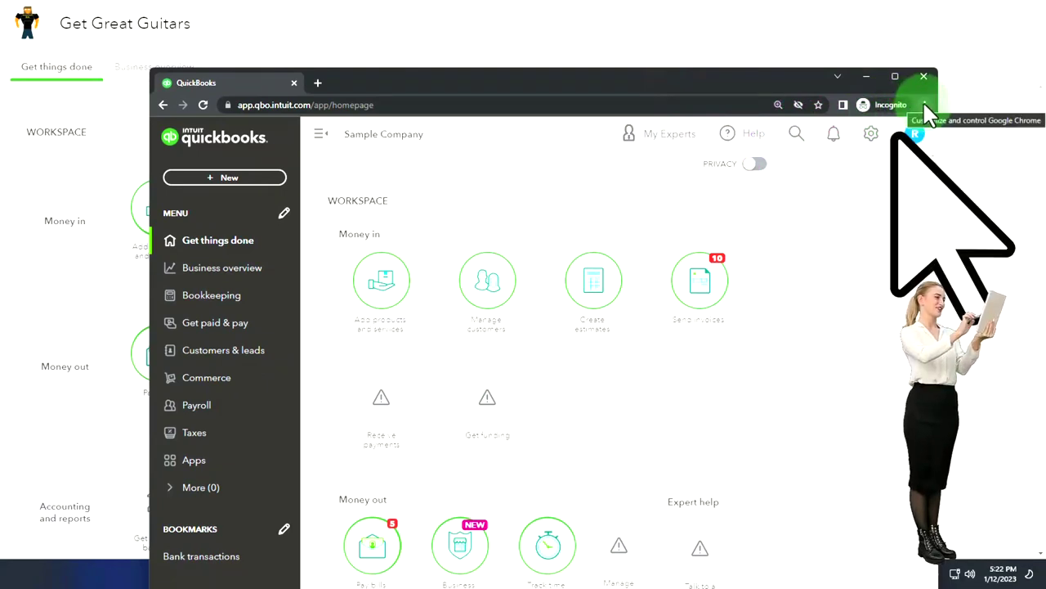
# - View the browser's new incognito window option and the sample company's settings
pyautogui.click(924, 105)
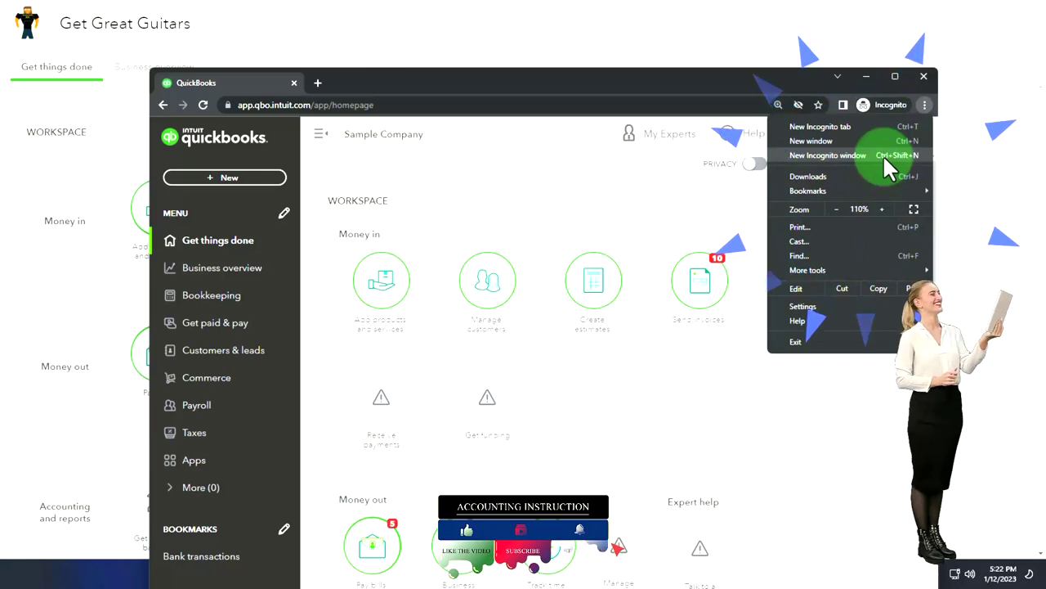
pyautogui.click(573, 163)
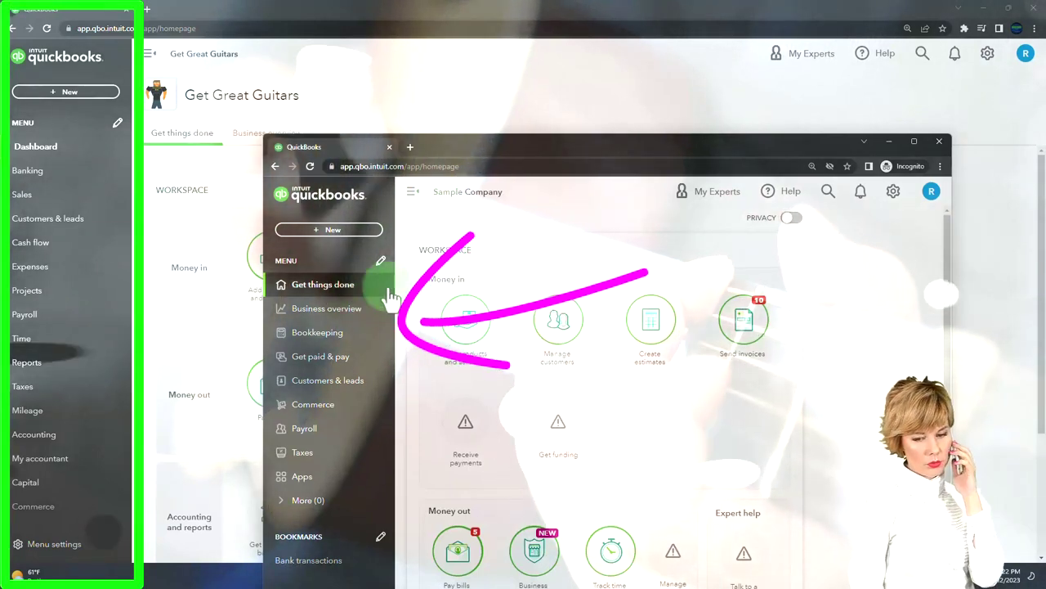
pyautogui.click(893, 191)
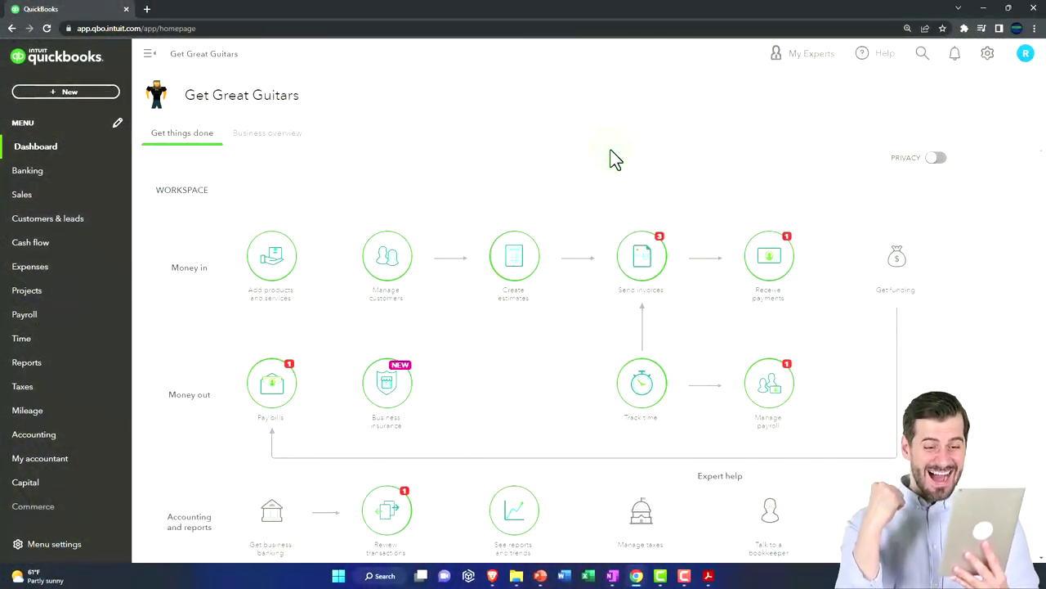
# - Duplicate the Get Great Guitars browser tab twice so that three tabs are open
pyautogui.rightClick(88, 17)
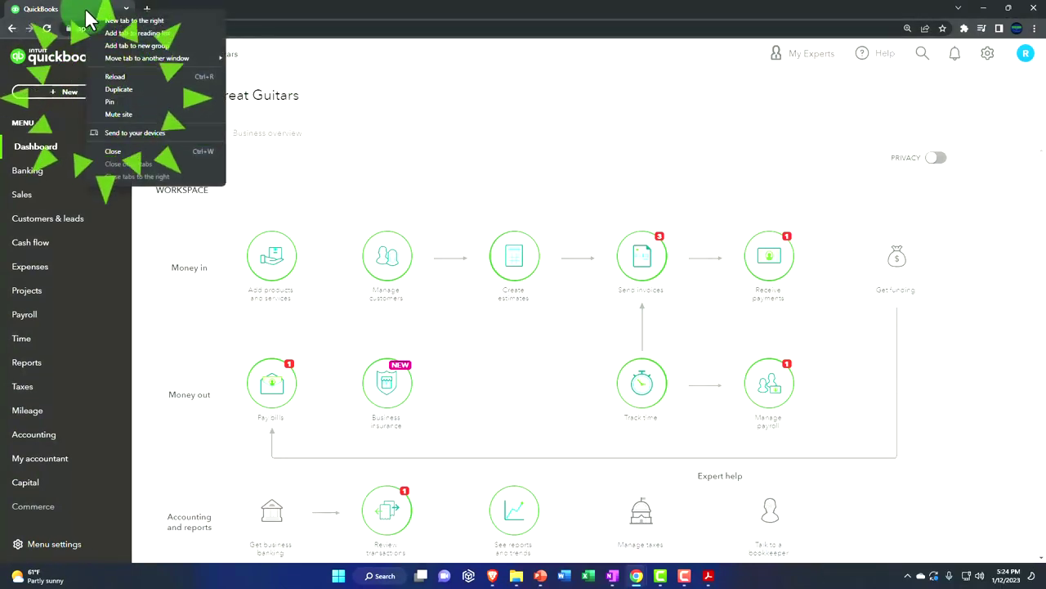
pyautogui.click(131, 88)
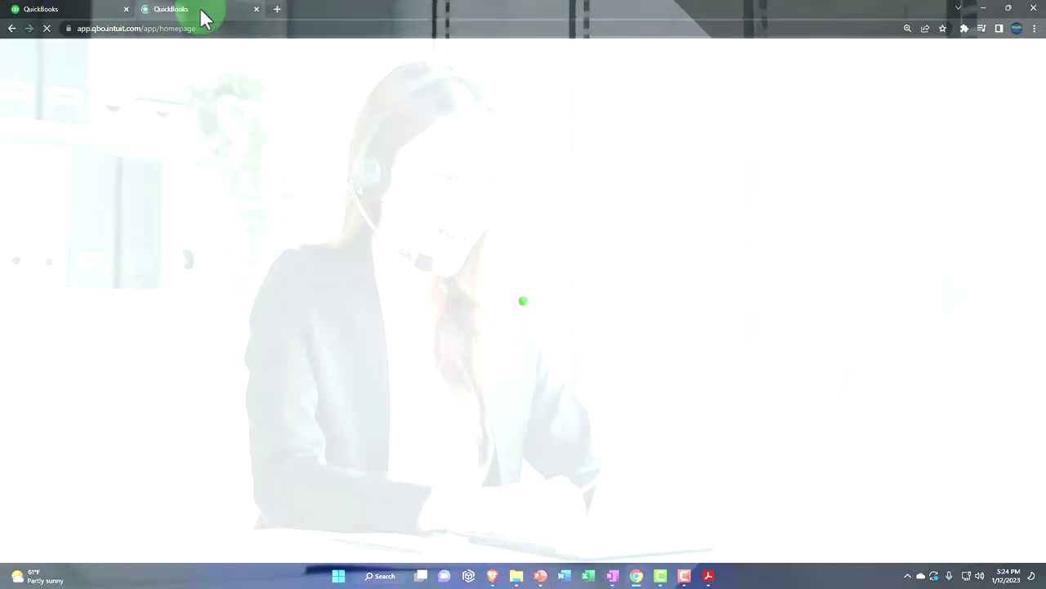
pyautogui.rightClick(200, 15)
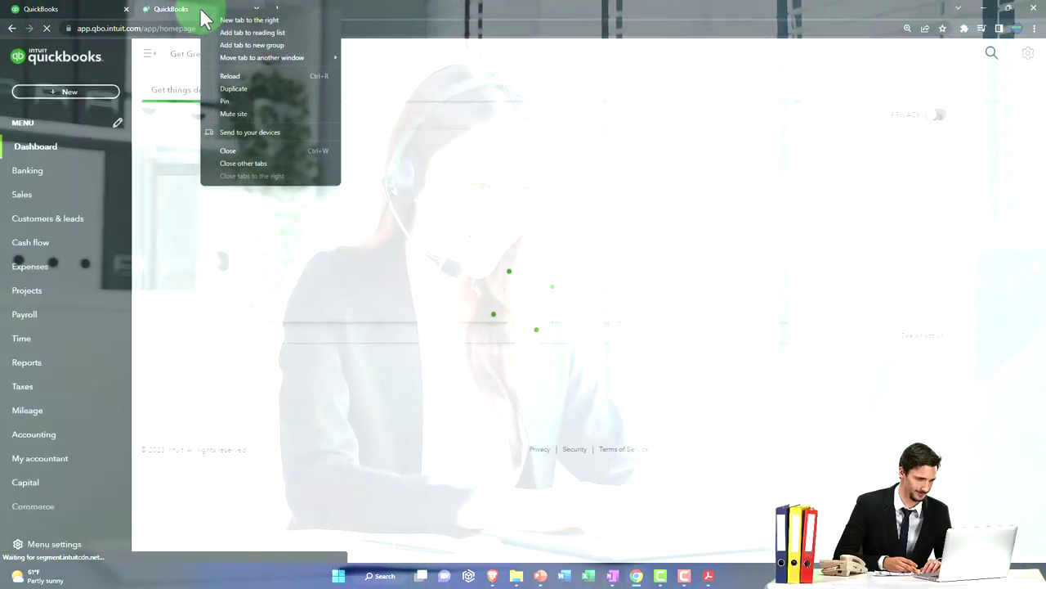
pyautogui.click(258, 89)
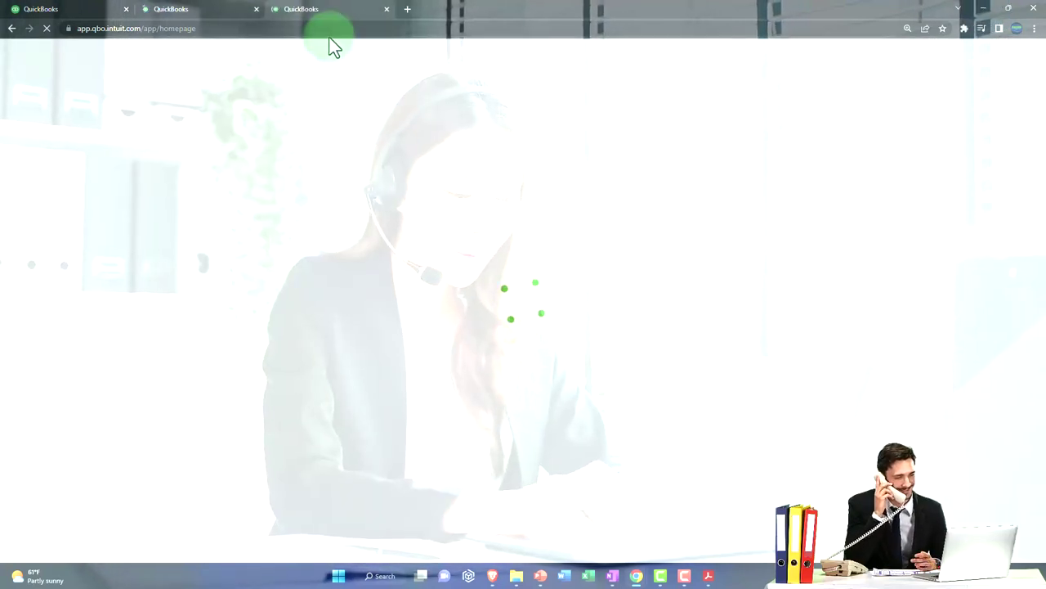
# - Open the Balance Sheet from the favorite reports in the second browser tab
pyautogui.click(228, 18)
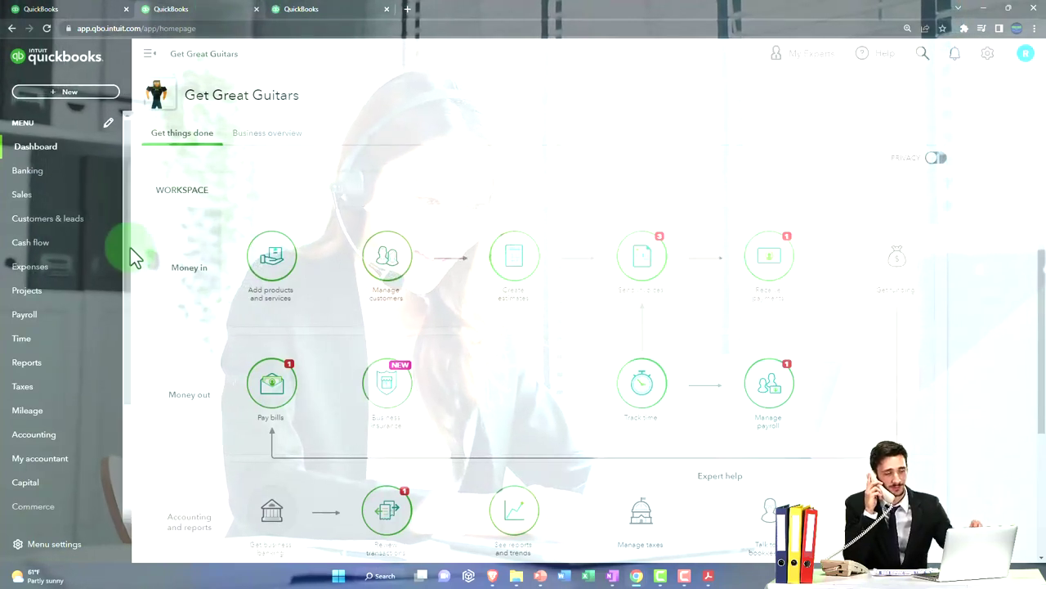
pyautogui.click(52, 370)
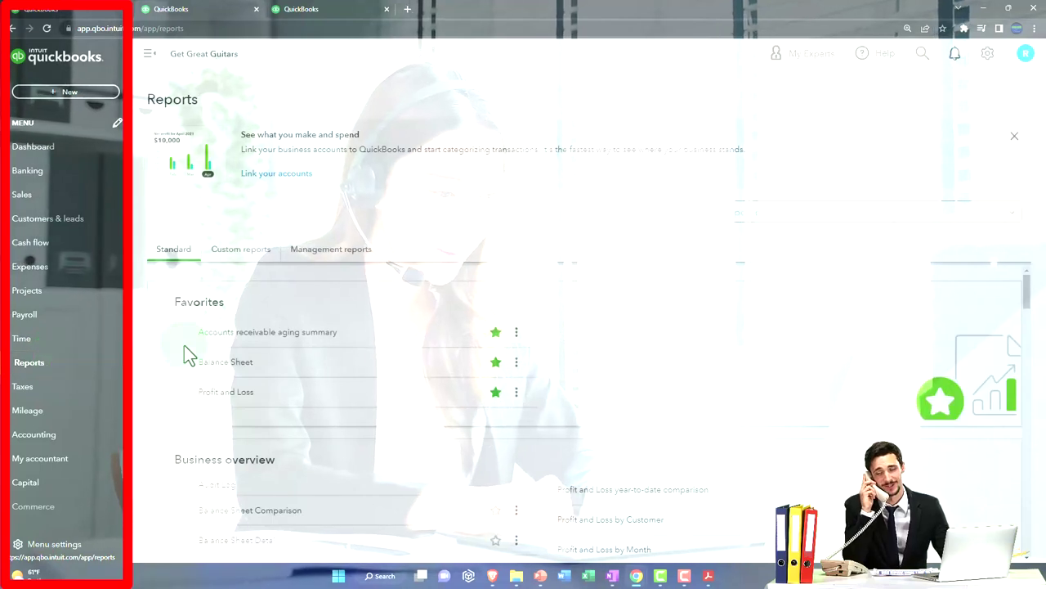
pyautogui.click(219, 370)
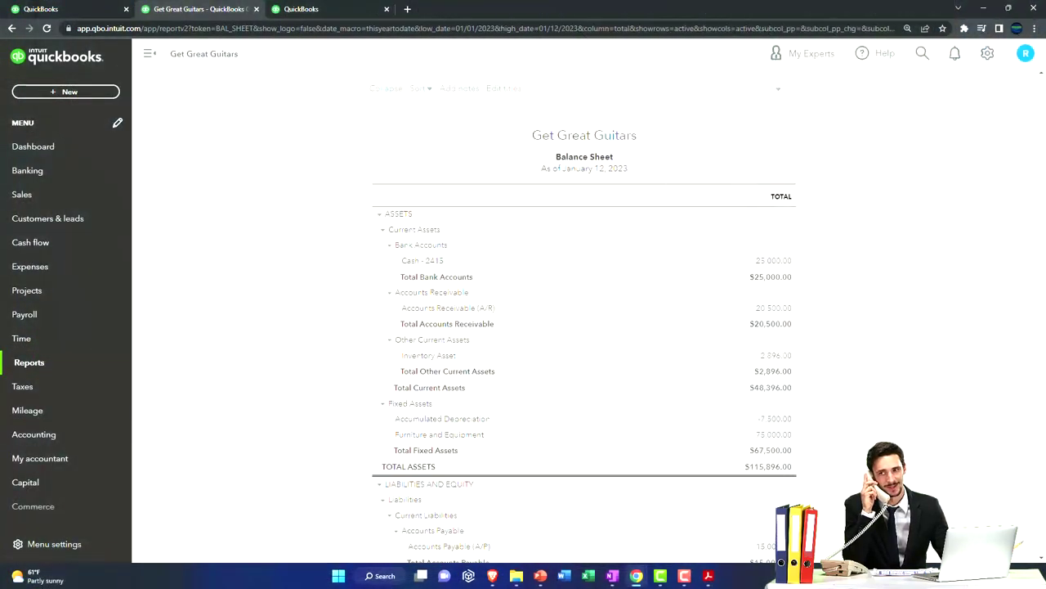
# - Bring in the sample company window to view Reports under Business overview, and move the window away again
pyautogui.moveTo(589, 69); pyautogui.dragTo(470, 72)
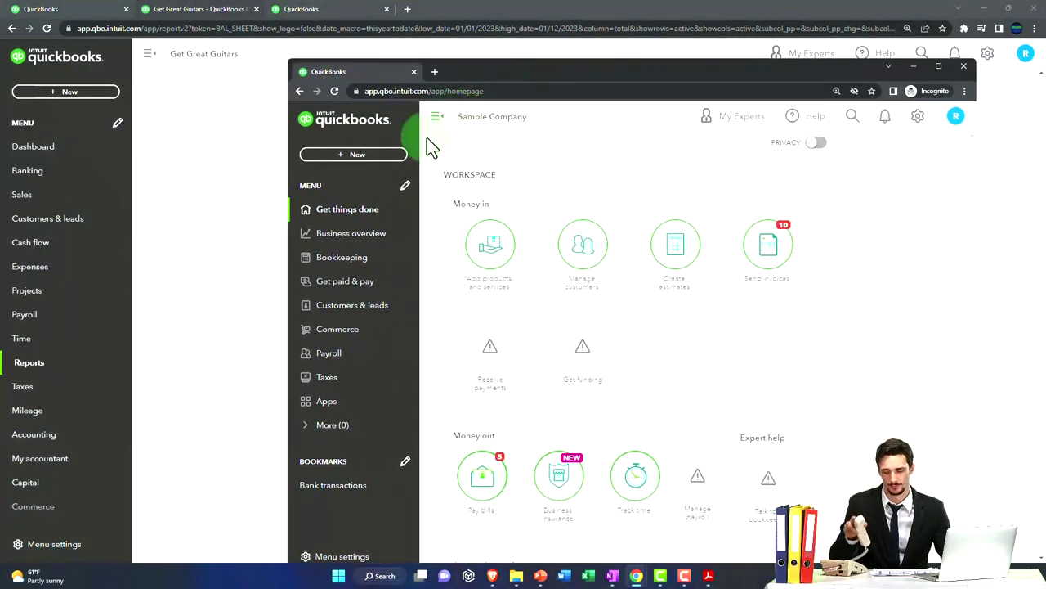
pyautogui.click(359, 233)
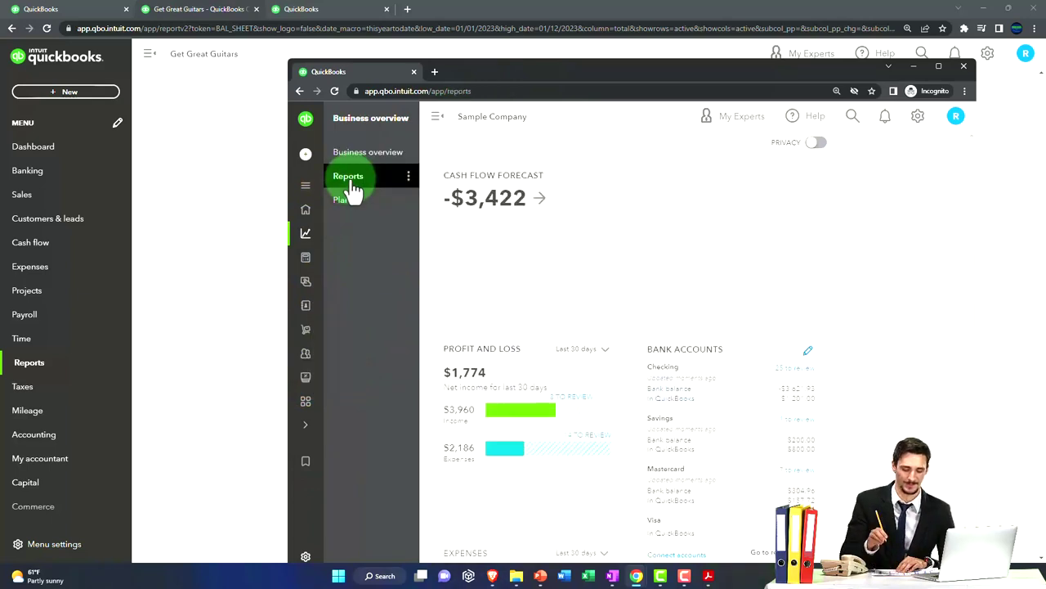
pyautogui.moveTo(489, 73); pyautogui.dragTo(1045, 85)
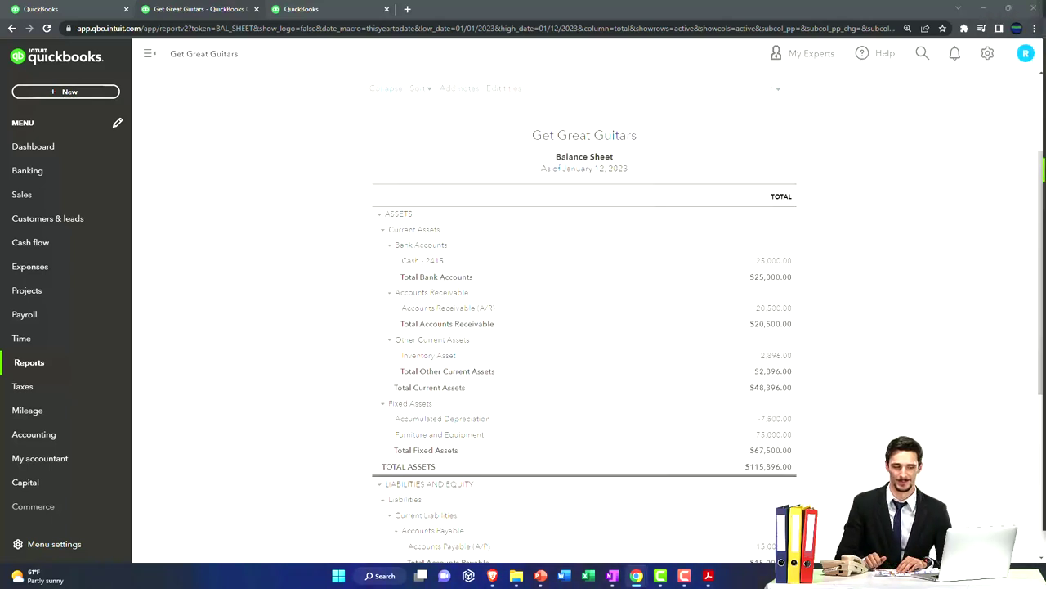
# - Open the Profit and Loss report from the favorite reports in the third browser tab
pyautogui.click(325, 16)
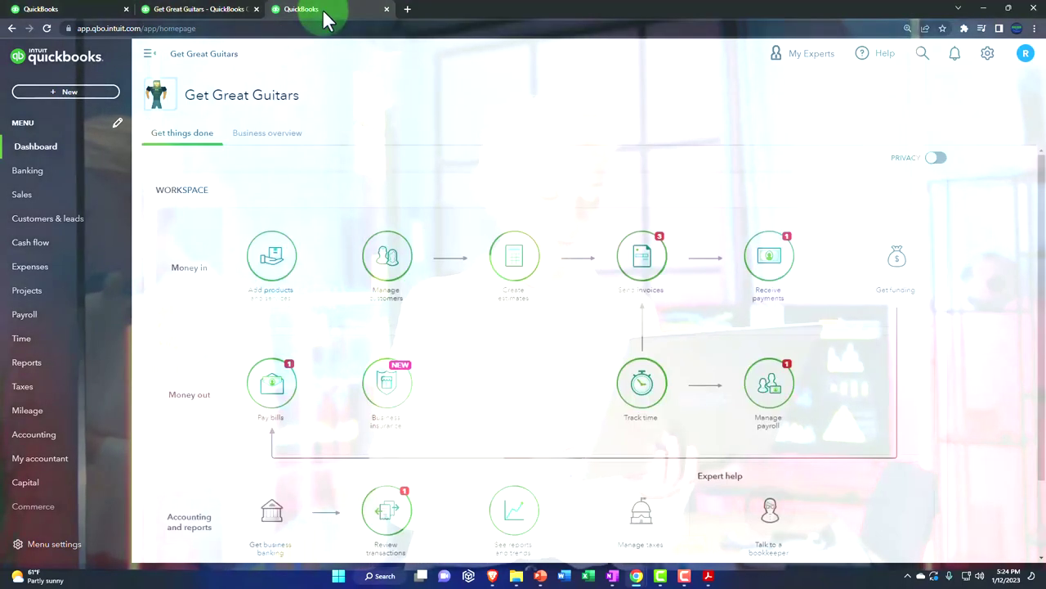
pyautogui.click(40, 362)
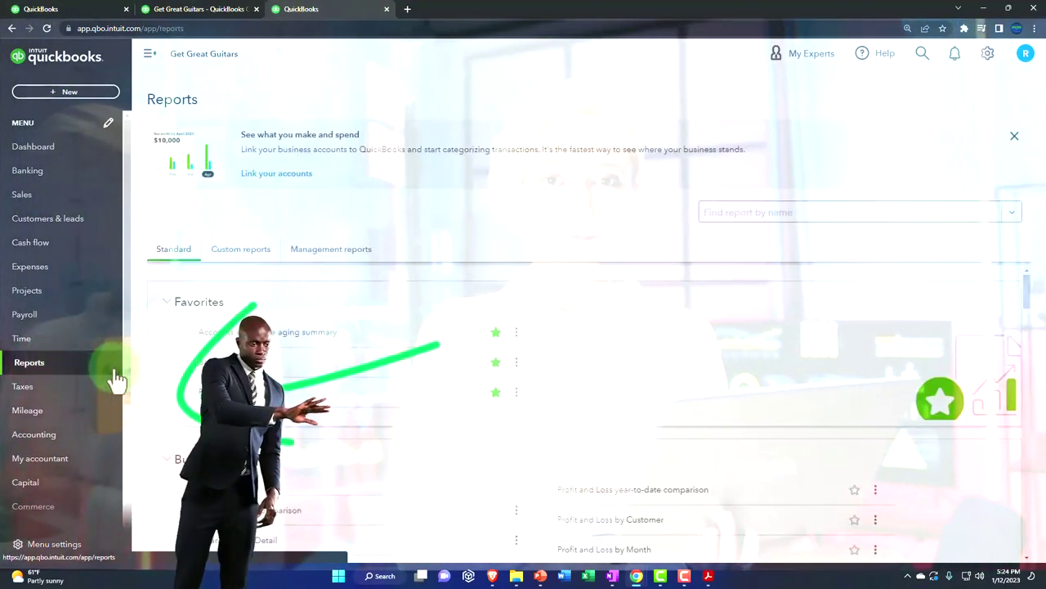
pyautogui.click(201, 392)
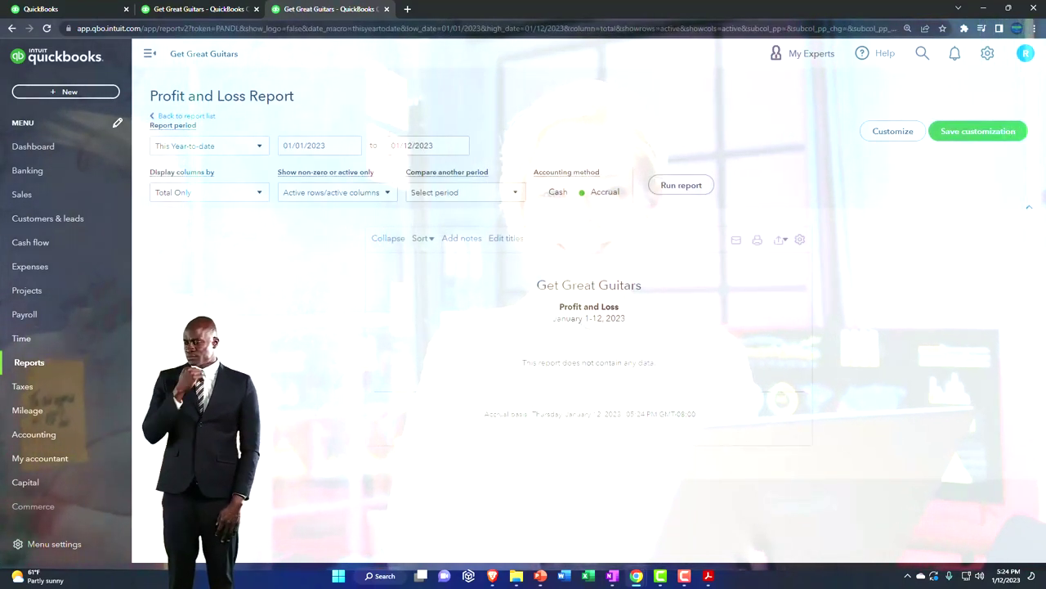
# - Collapse the navigation menu and run the Profit and Loss report for 01/01/2022 to 12/31/2022
pyautogui.click(149, 56)
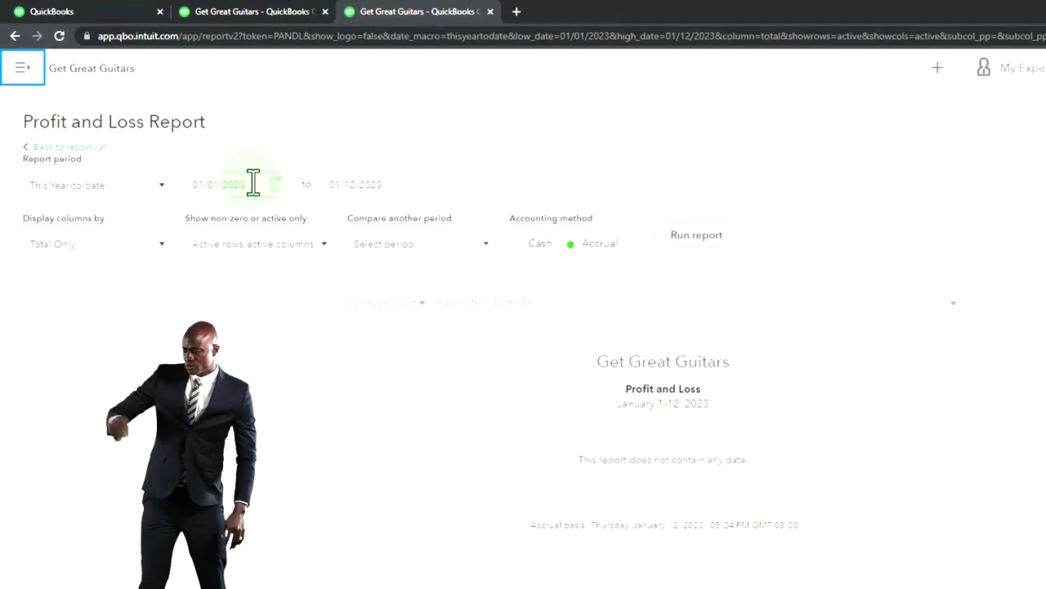
pyautogui.moveTo(204, 145); pyautogui.dragTo(147, 148)
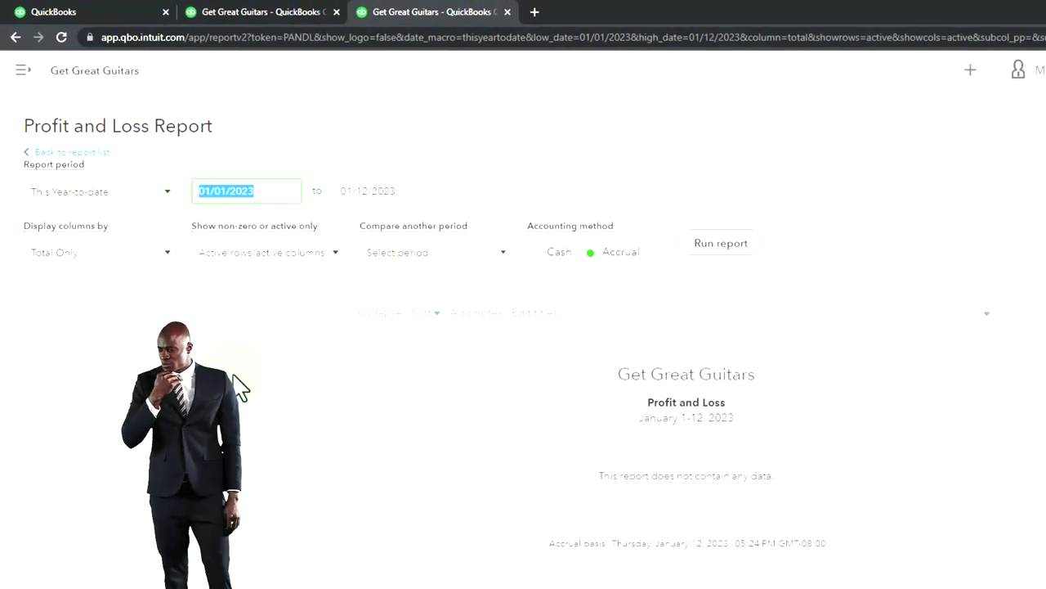
pyautogui.press('Tab')
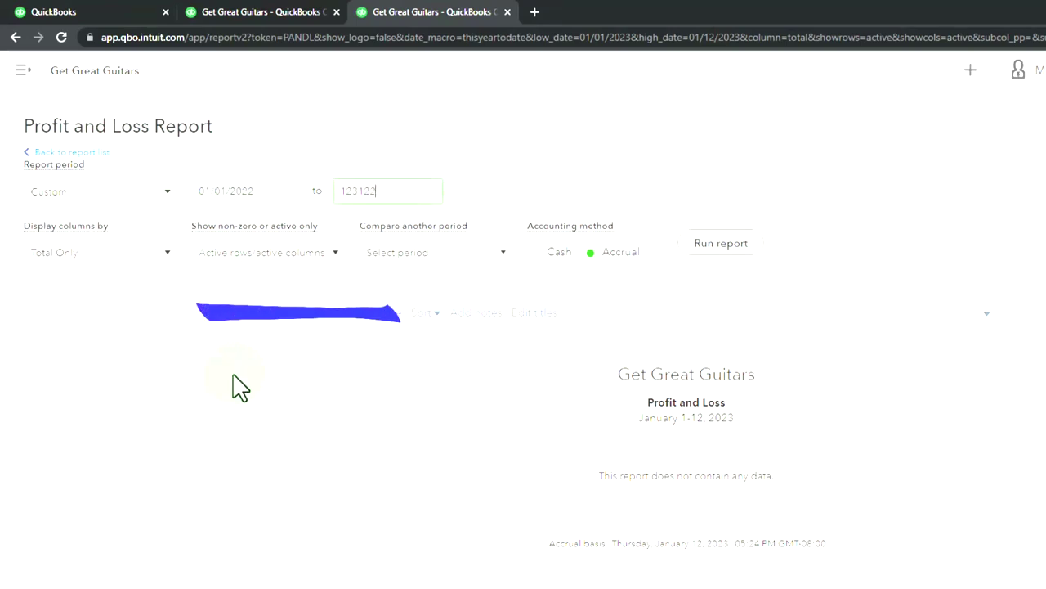
pyautogui.click(723, 246)
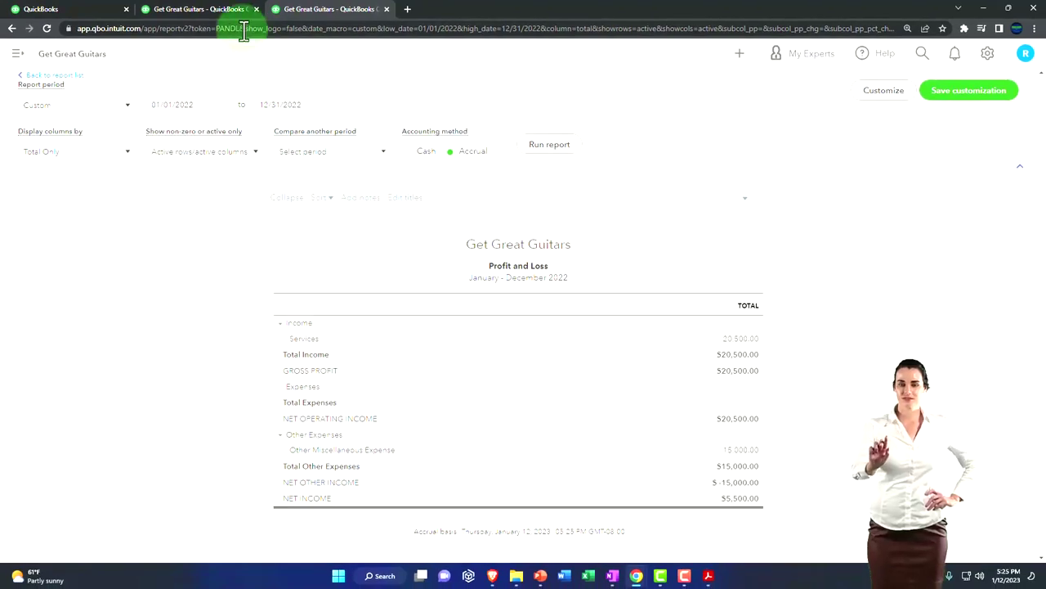
# - Return to the Balance Sheet tab, collapse the navigation menu and run the report for 01/01/2022 to 12/31/2022
pyautogui.click(217, 20)
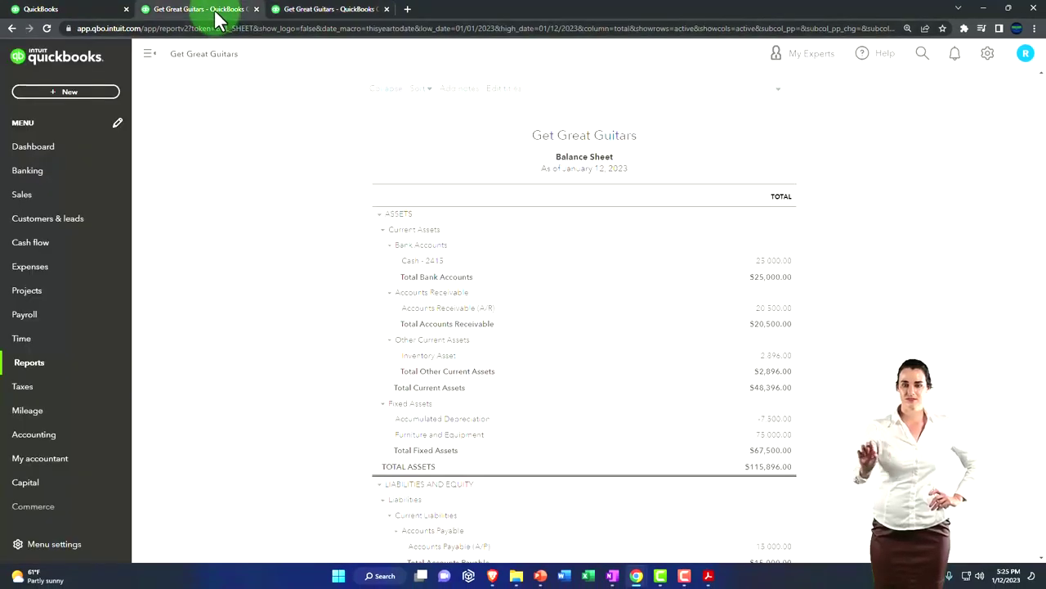
pyautogui.click(150, 57)
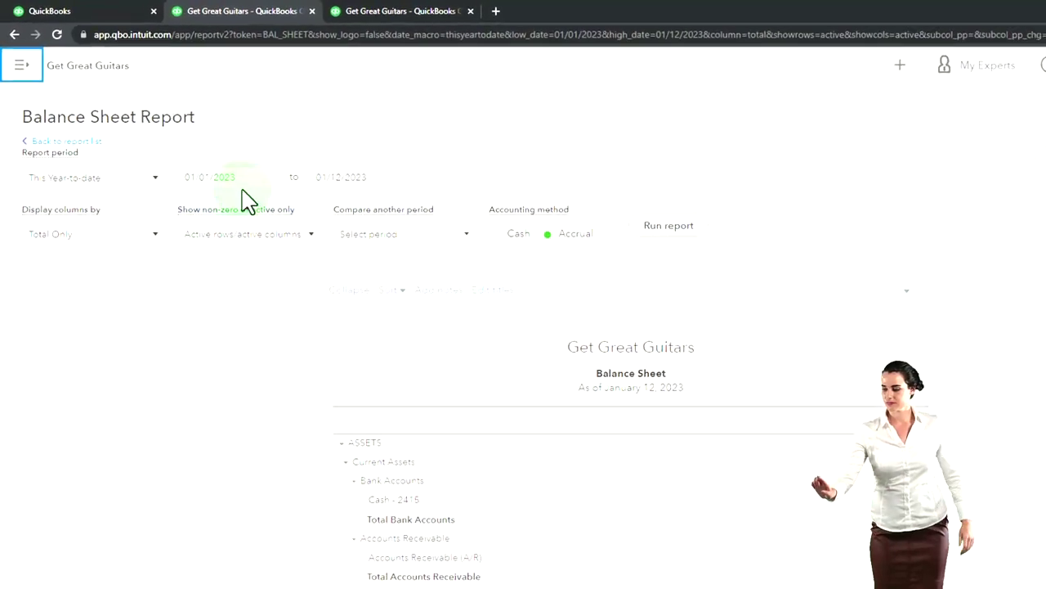
pyautogui.click(245, 184)
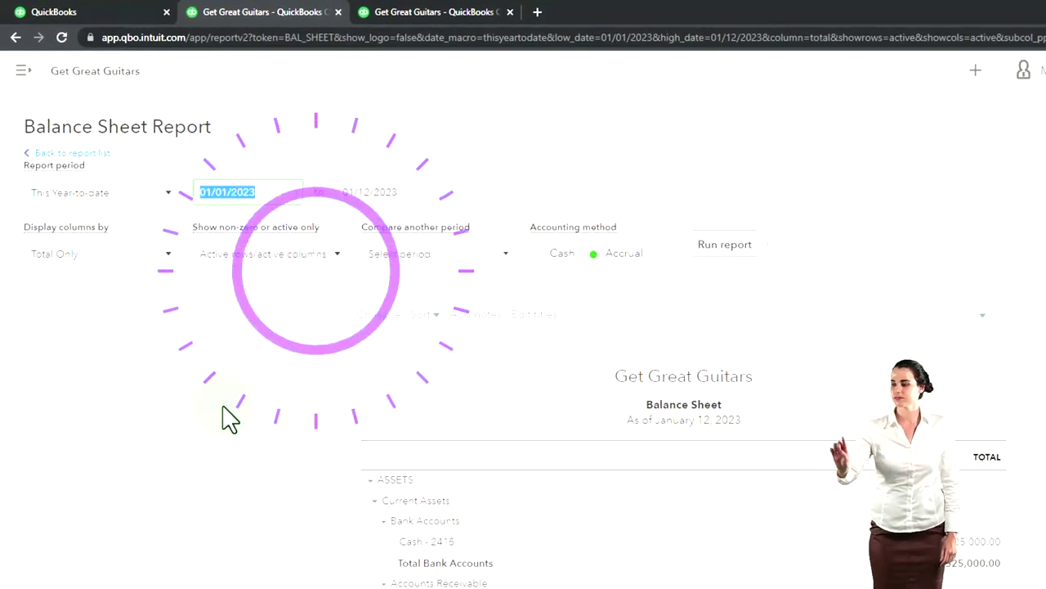
pyautogui.write('0101')
pyautogui.press('Tab')
pyautogui.write('1231')
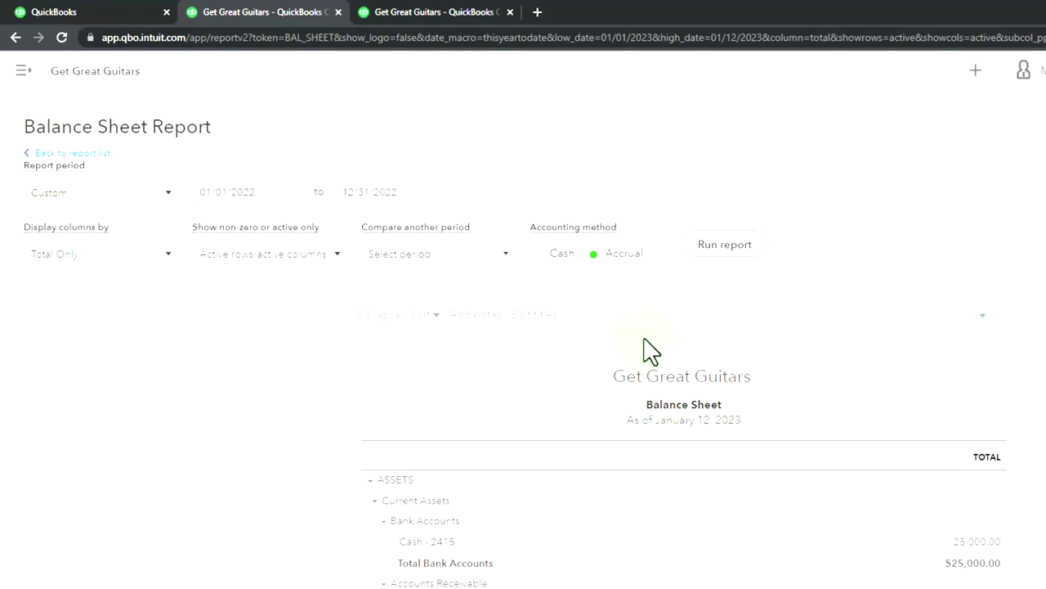
pyautogui.click(731, 256)
# - Examine the enlarged balance sheet's asset section and switch to Trial Beginning Balances.pdf in Adobe Acrobat Reader for comparison
pyautogui.scroll(-3, 735, 270)
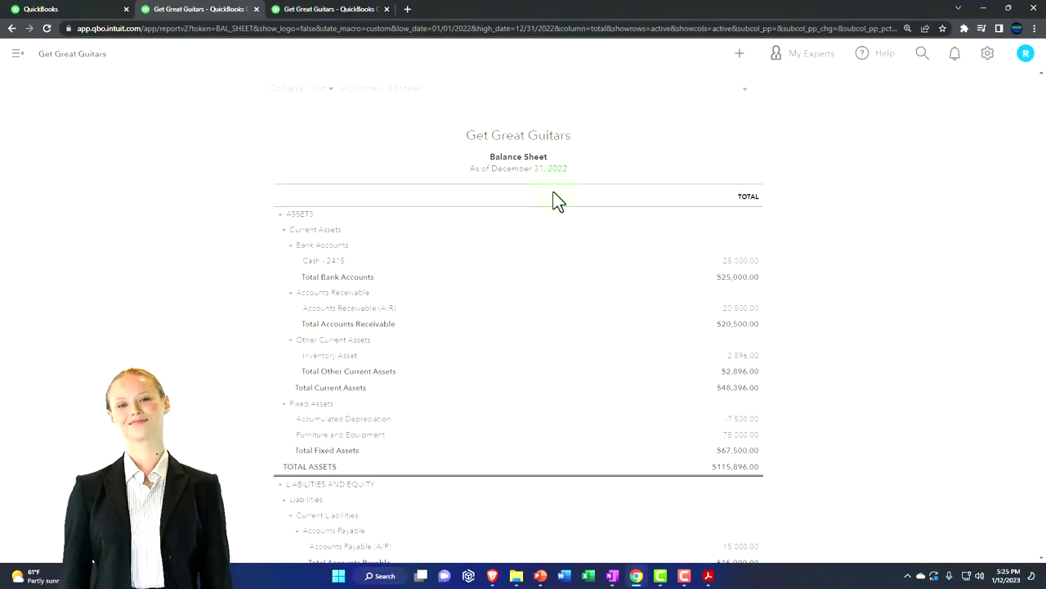
pyautogui.hotkey('ctrl', '+')
pyautogui.hotkey('ctrl', '+')
pyautogui.hotkey('ctrl', '+')
pyautogui.hotkey('ctrl', '+')
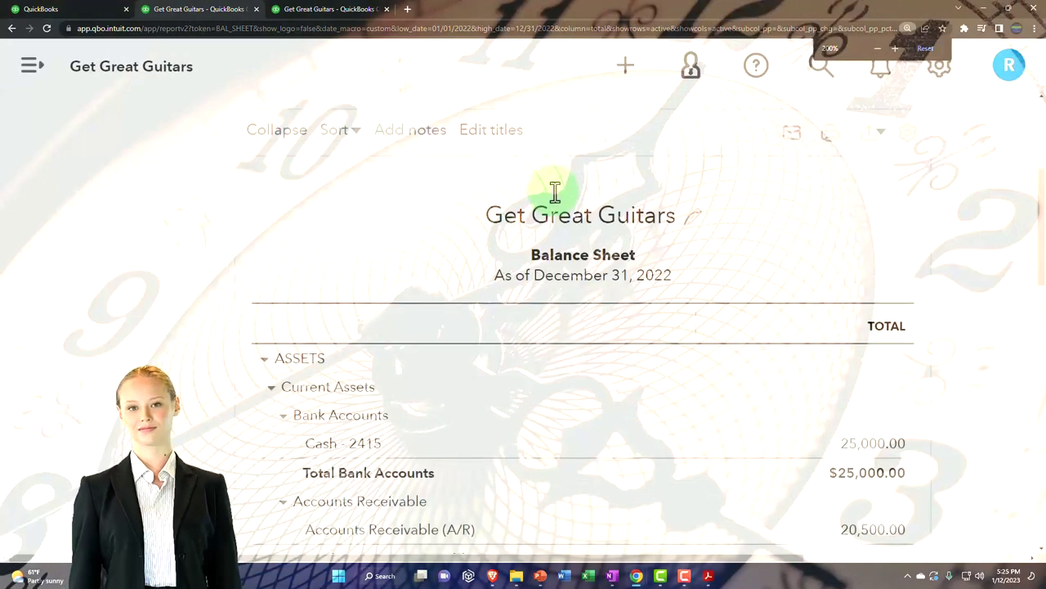
pyautogui.hotkey('ctrl', '-')
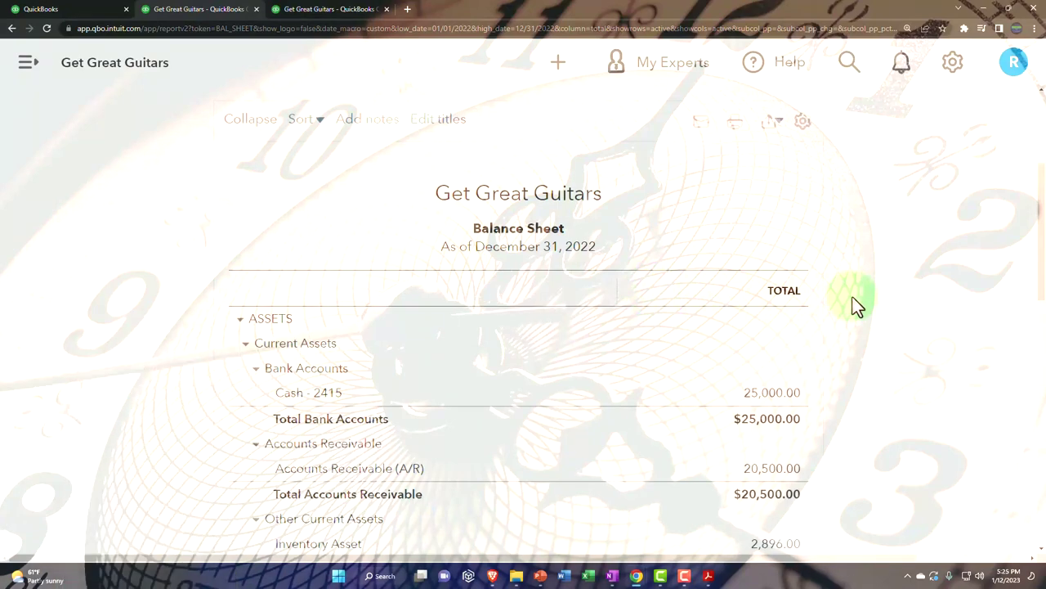
pyautogui.scroll(-2, 852, 297)
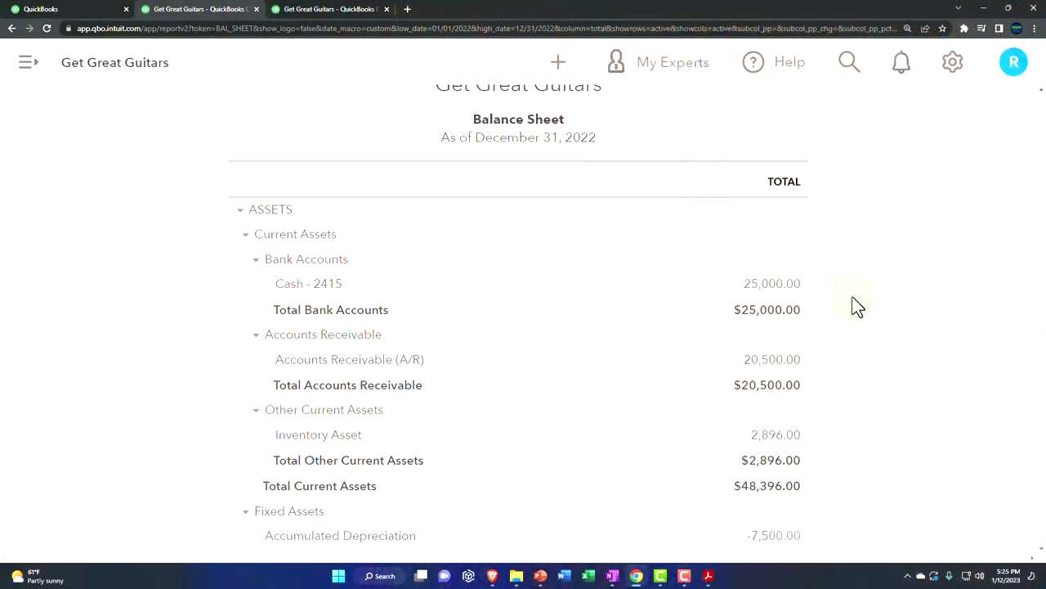
pyautogui.moveTo(715, 577)
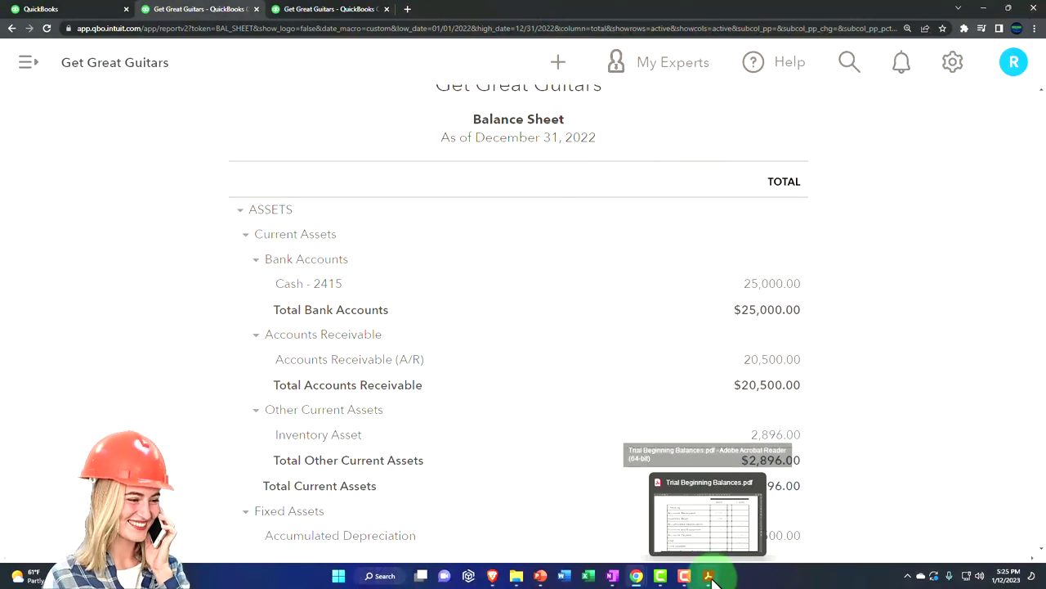
pyautogui.click(708, 515)
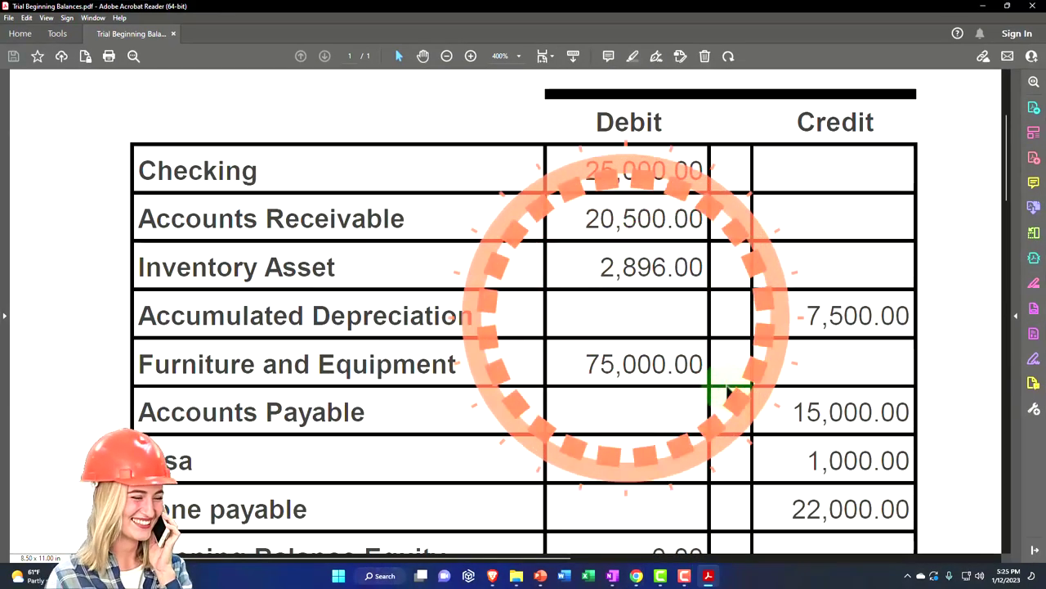
# - Examine the debit and credit balances from Checking through Lone payable in the trial balance PDF, and return to QuickBooks Online in Chrome
pyautogui.scroll(2, 726, 392)
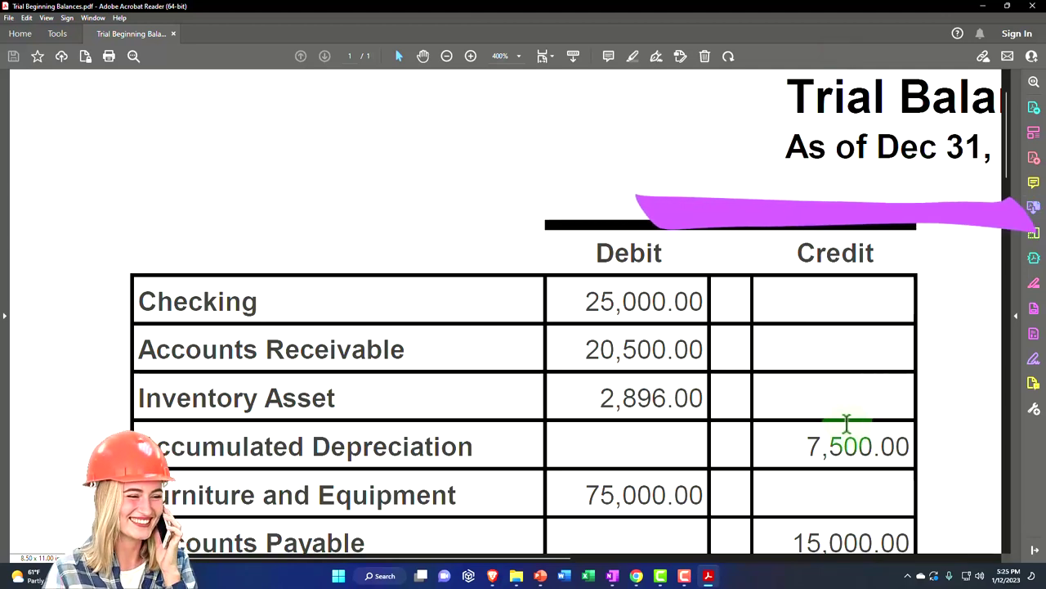
pyautogui.scroll(-3, 847, 421)
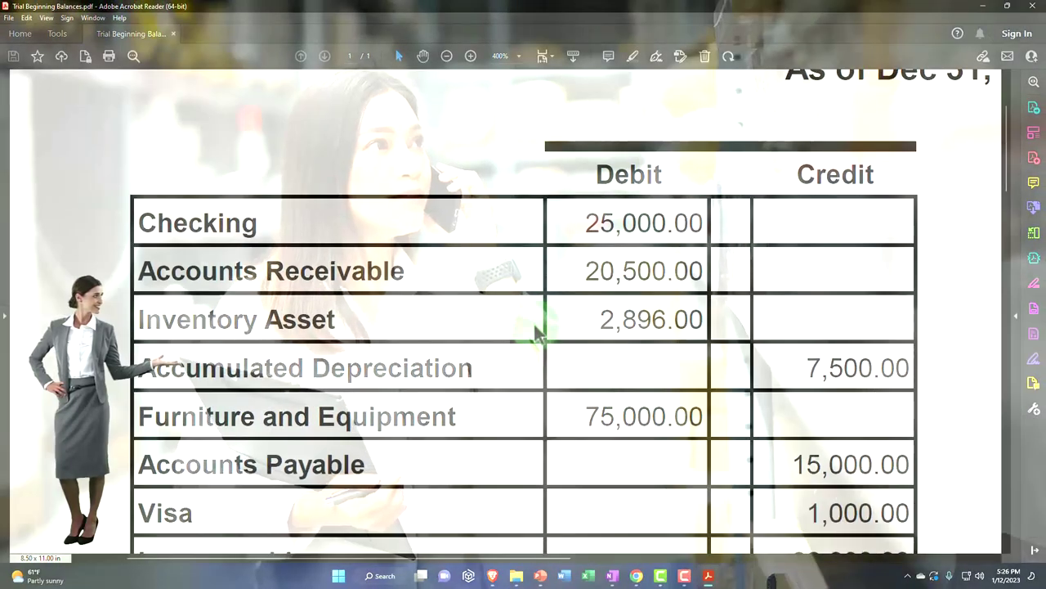
pyautogui.scroll(-1, 540, 335)
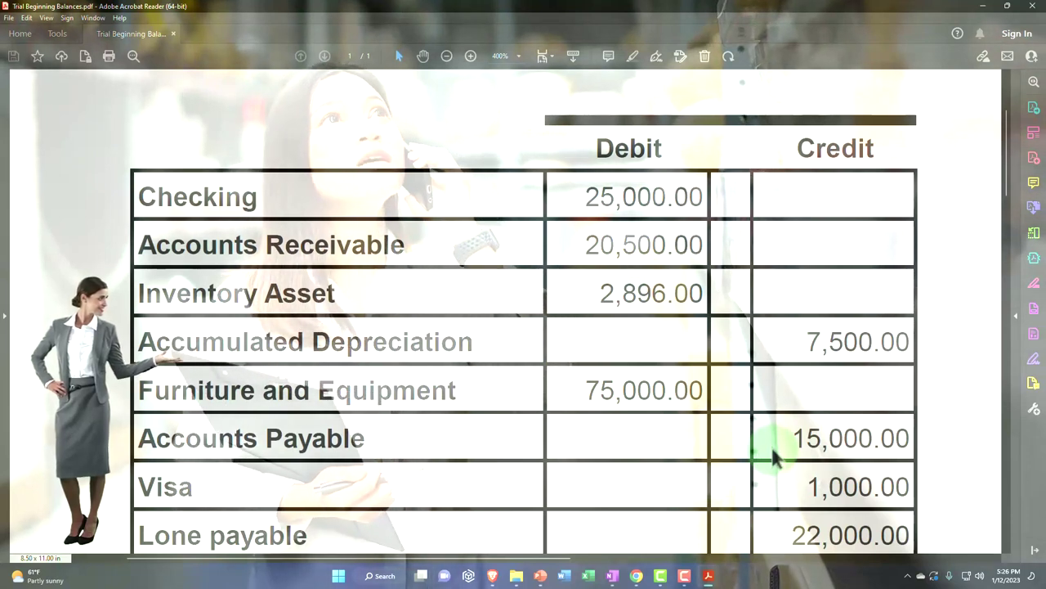
pyautogui.scroll(-1, 775, 458)
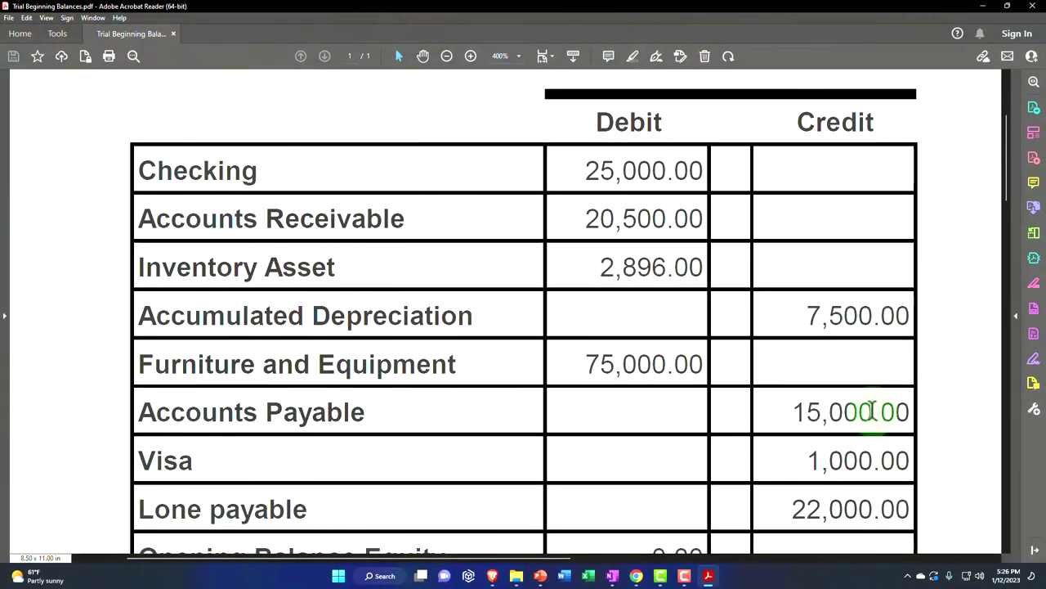
pyautogui.click(985, 9)
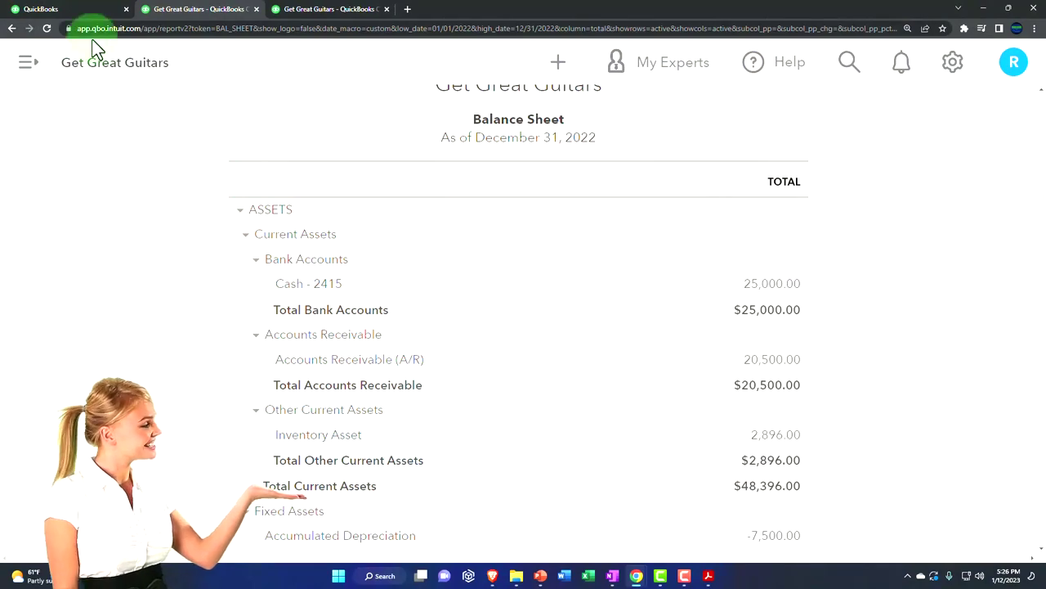
# - Check the new-transaction options from the dashboard in the first browser tab and return to the top of the Balance Sheet report
pyautogui.click(71, 16)
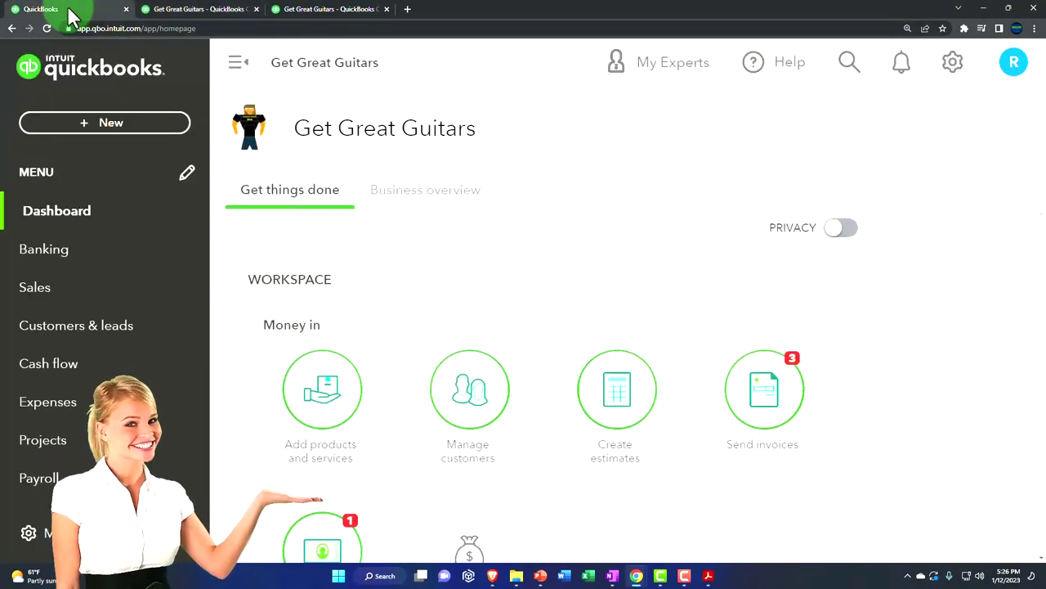
pyautogui.click(87, 124)
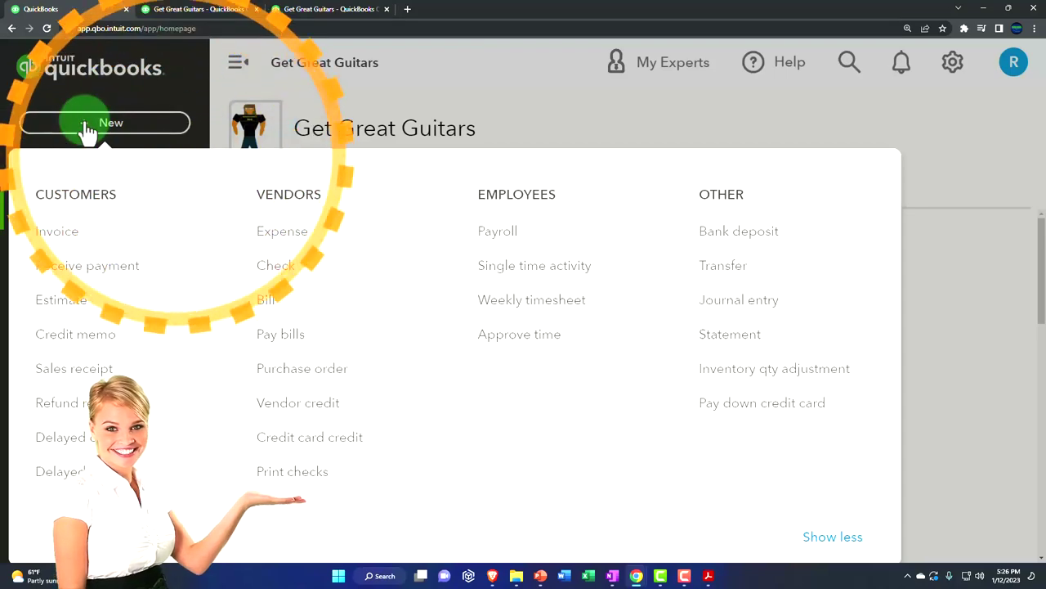
pyautogui.click(87, 124)
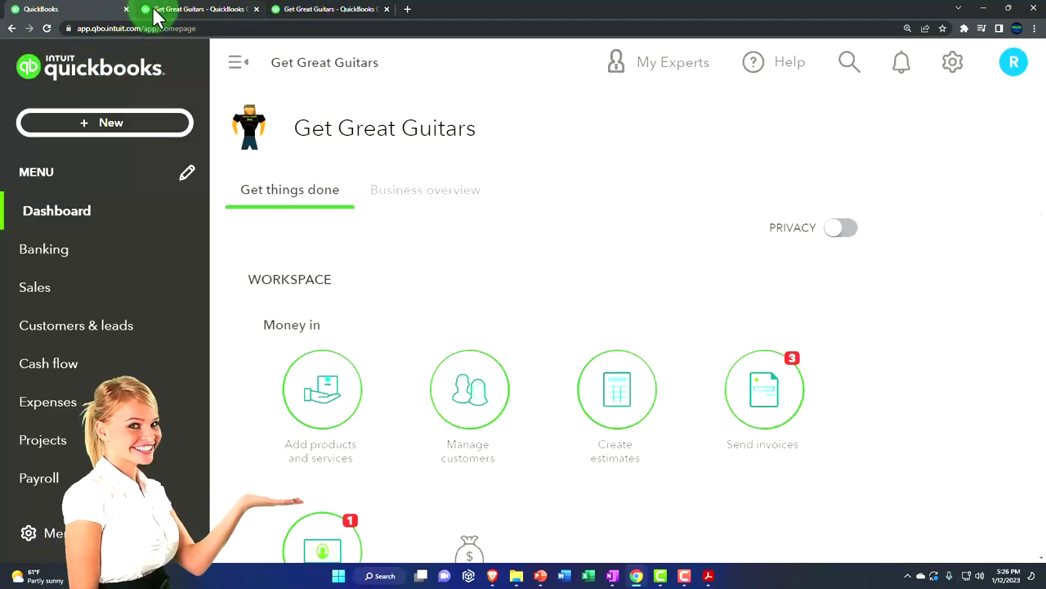
pyautogui.click(163, 9)
pyautogui.scroll(5, 210, 200)
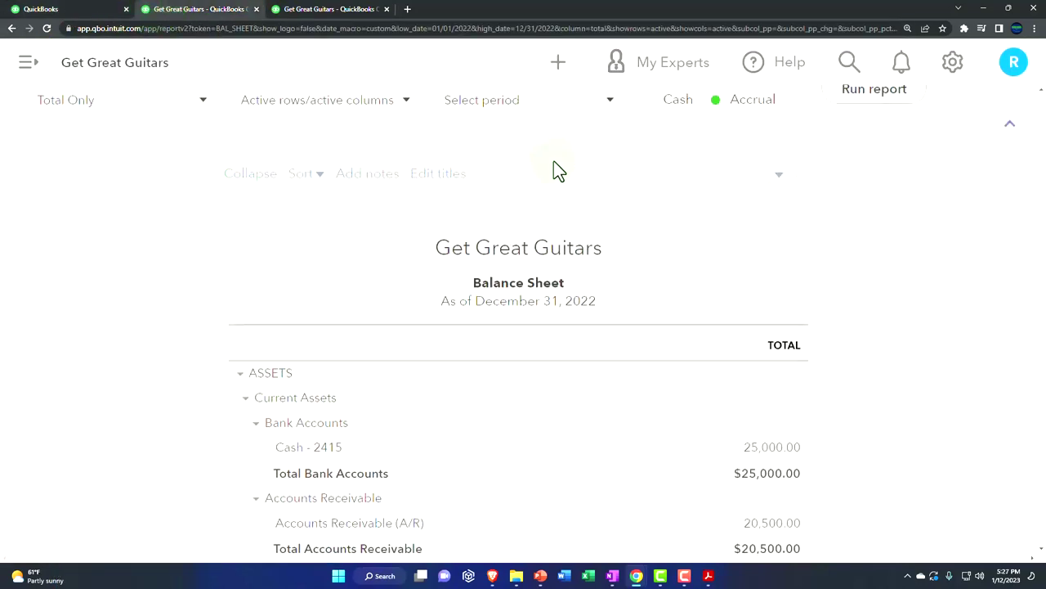
# - Rerun the Balance Sheet report for 01/01/2022 to 12/31/2022 and reduce the page magnification to fit more report rows
pyautogui.click(842, 198)
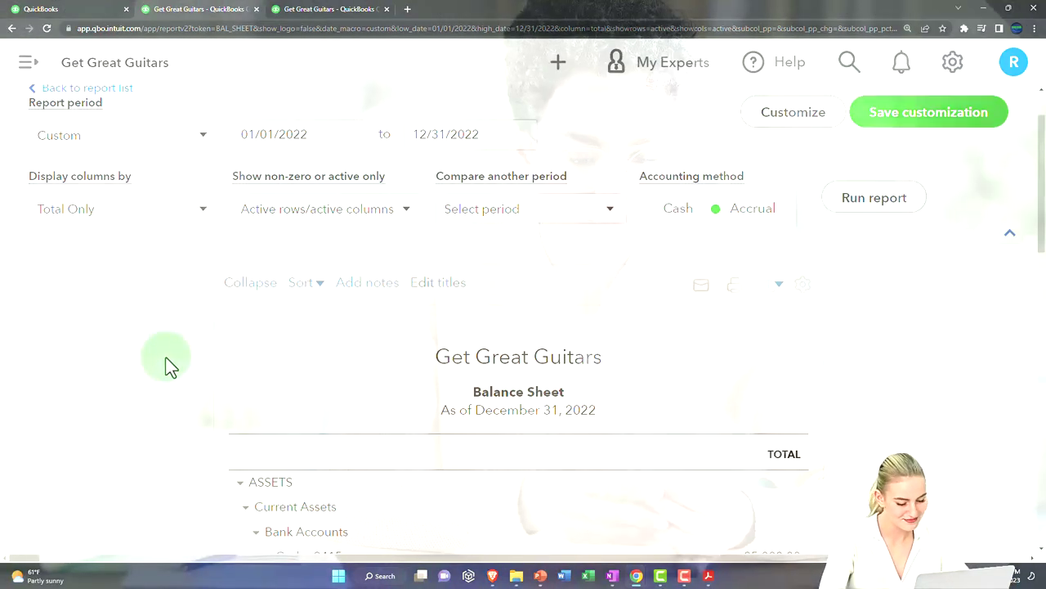
pyautogui.scroll(-2, 168, 365)
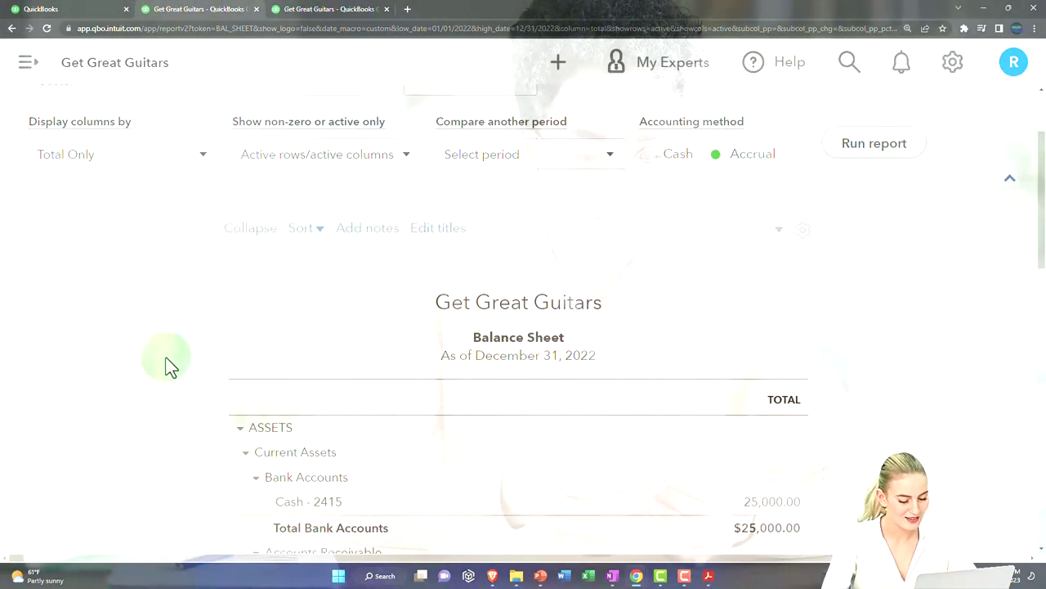
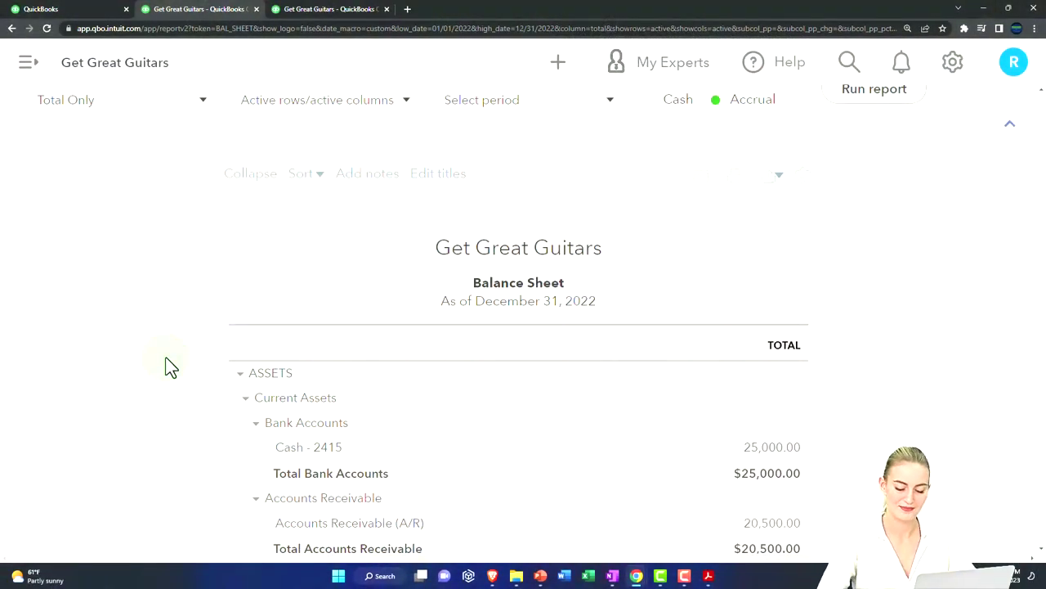
pyautogui.hotkey('ctrl', '-')
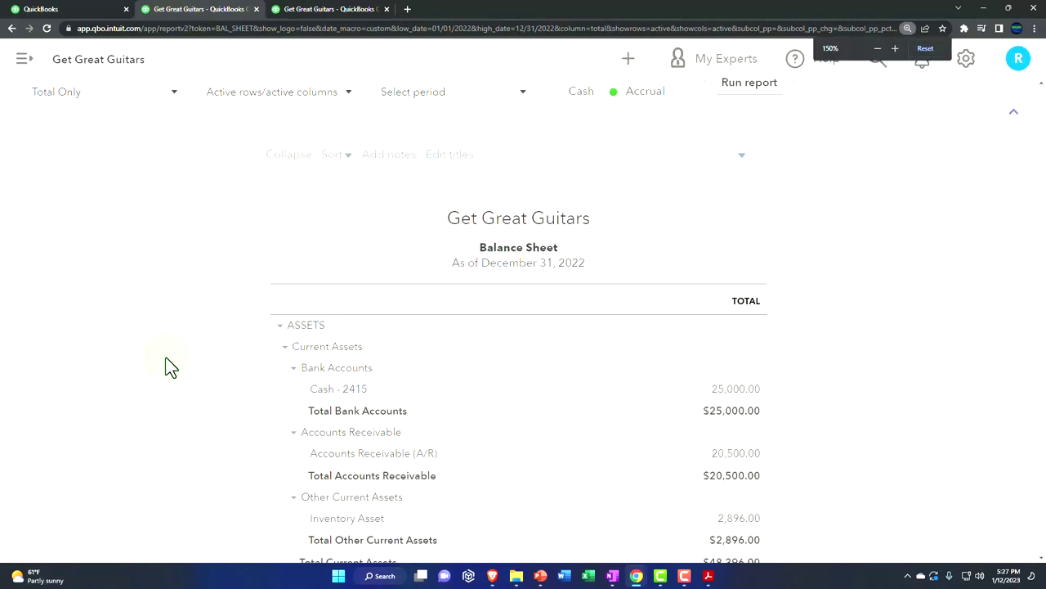
pyautogui.hotkey('ctrl', '-')
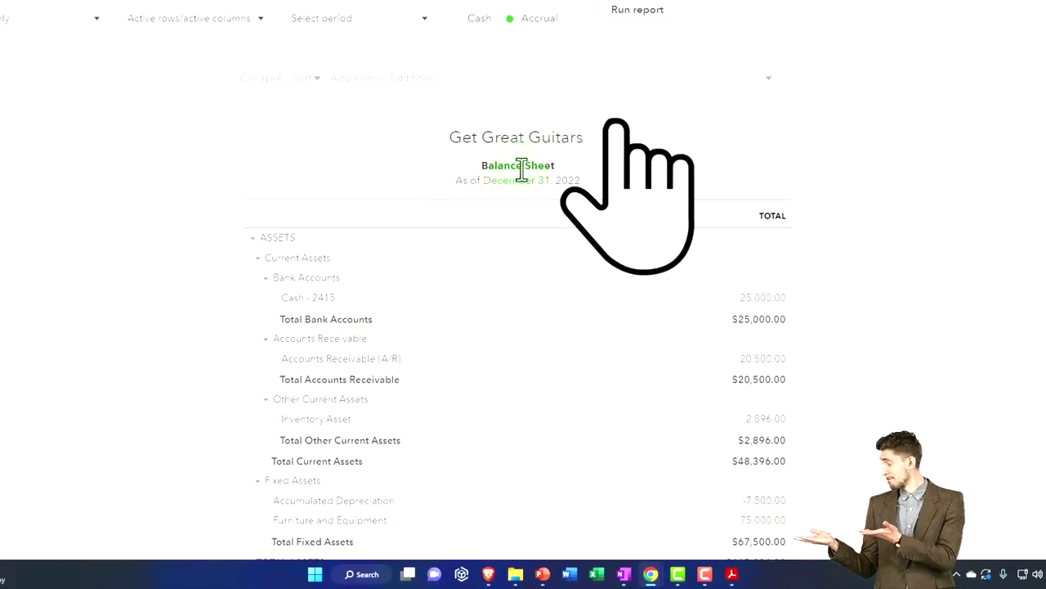
# - Review the new-transaction options and the company settings options from the Balance Sheet report, closing each list
pyautogui.click(719, 0)
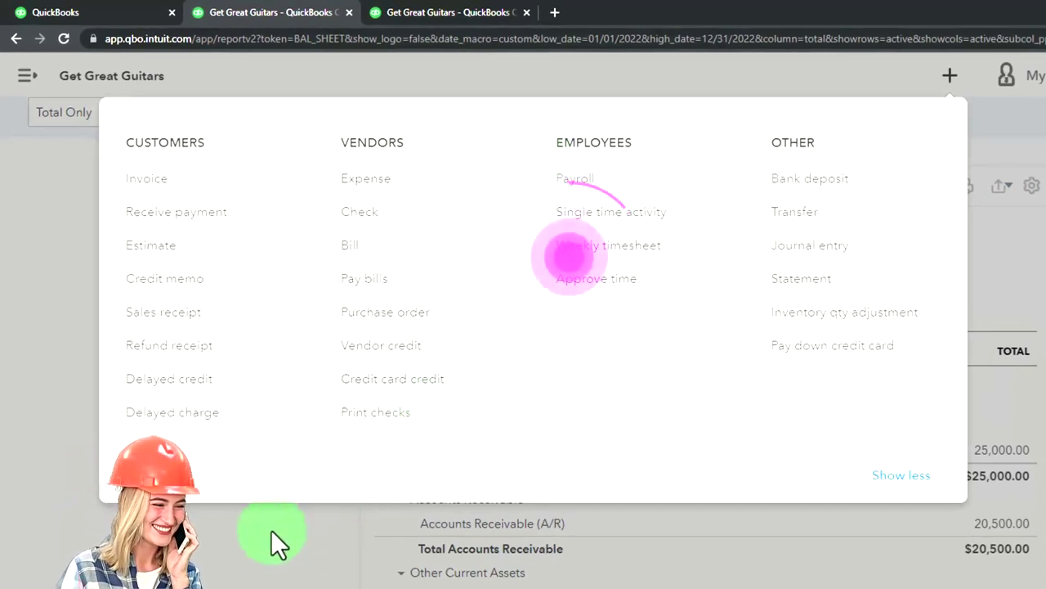
pyautogui.click(271, 529)
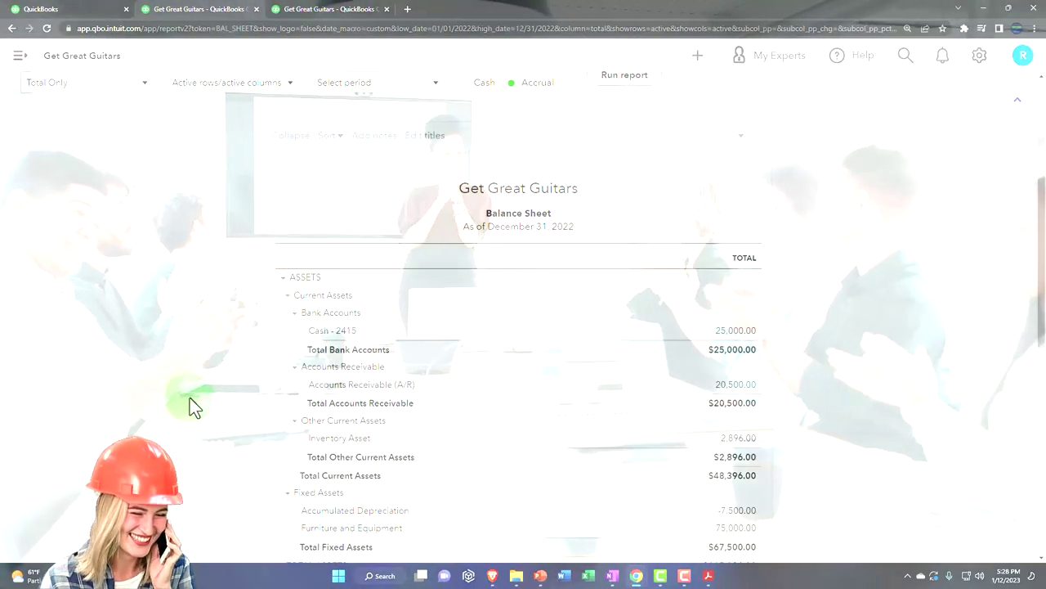
pyautogui.click(979, 57)
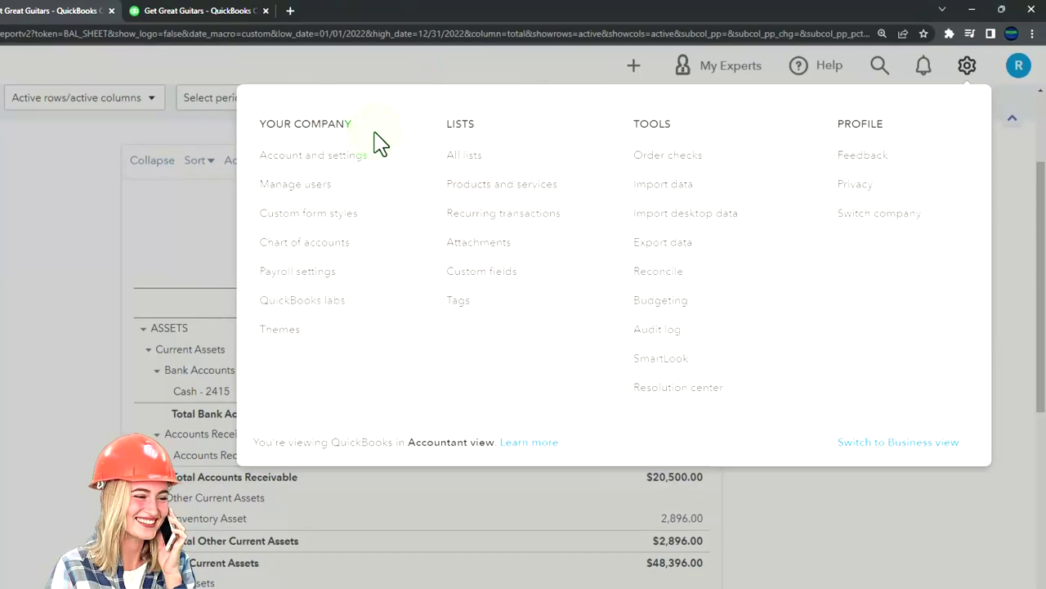
pyautogui.click(49, 262)
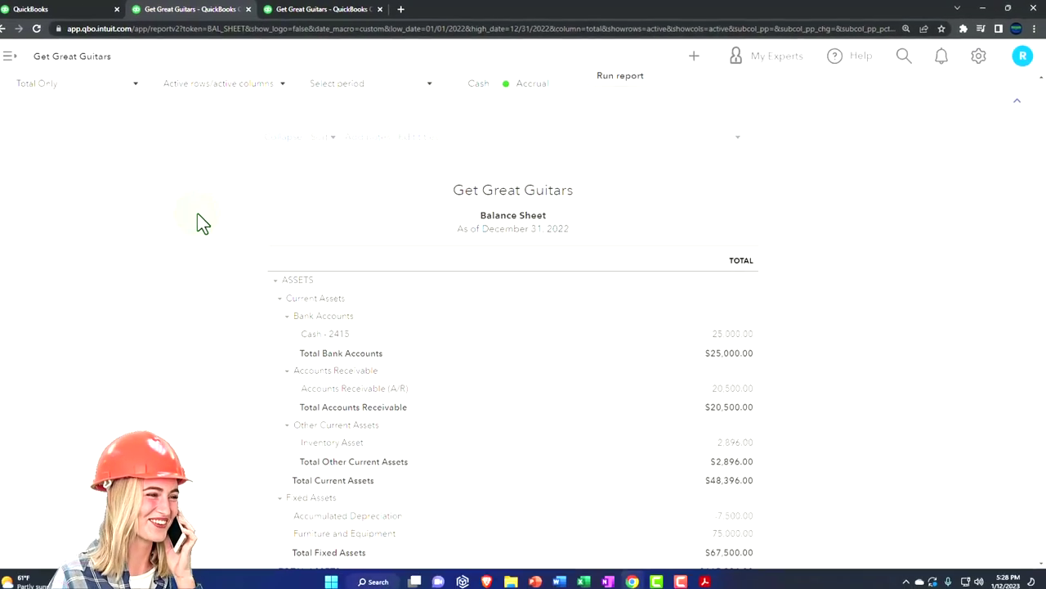
# - Look through the balance sheet, expand the navigation menu and open the Products and Services list within Sales
pyautogui.scroll(-2, 221, 282)
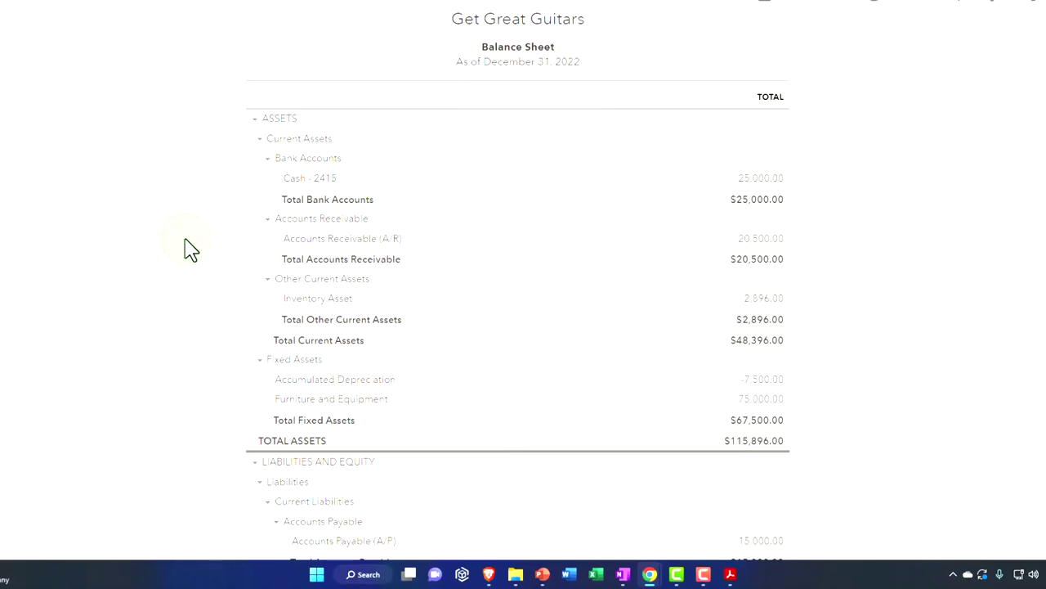
pyautogui.scroll(3, 188, 248)
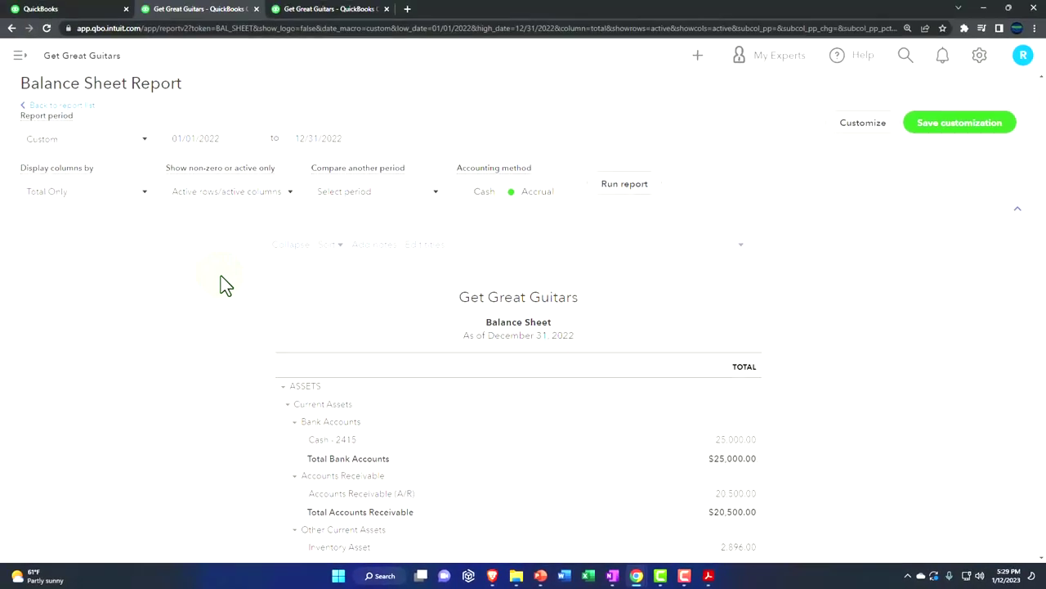
pyautogui.click(19, 62)
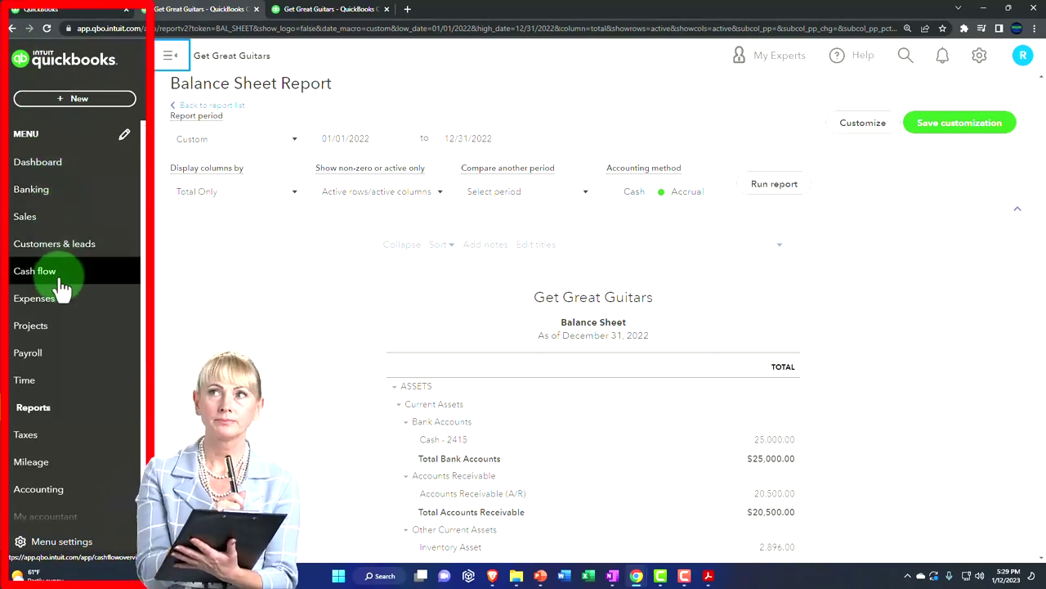
pyautogui.click(39, 225)
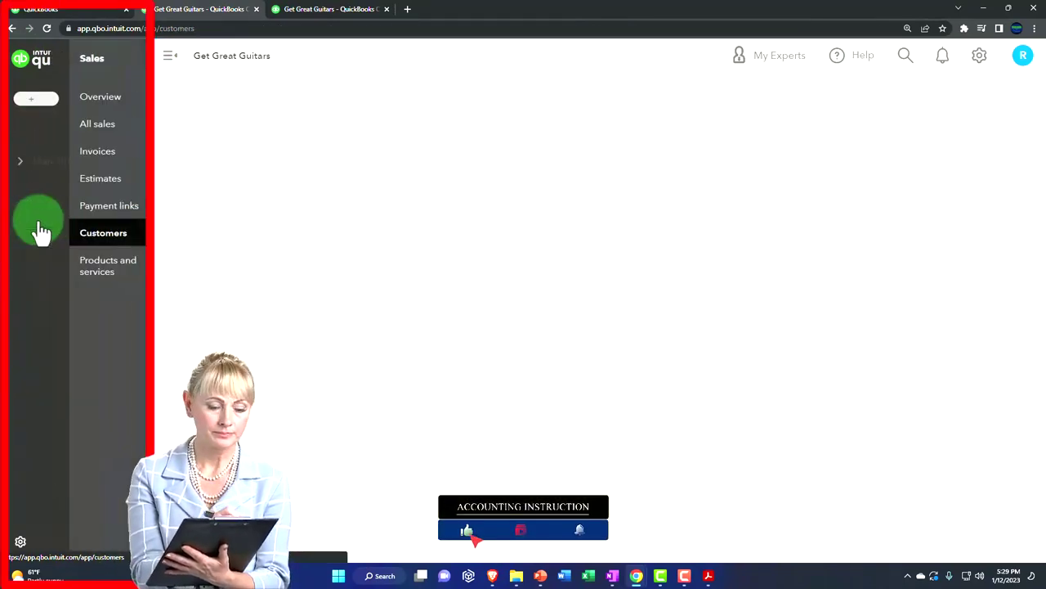
pyautogui.click(72, 263)
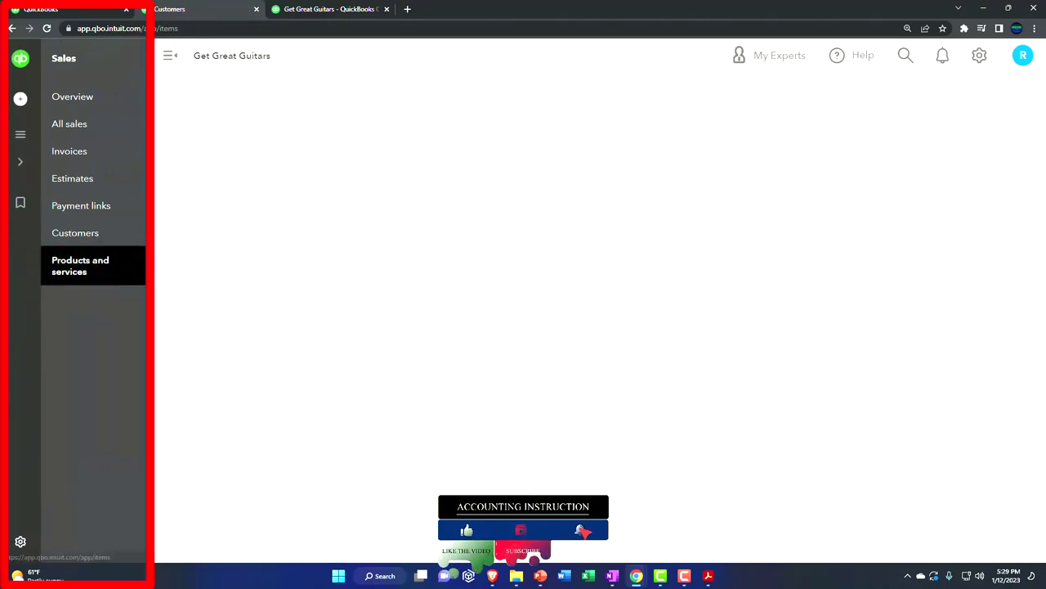
# - In the incognito Sample Company window, open Products & services within Get paid & pay for comparison and move that window away
pyautogui.click(284, 111)
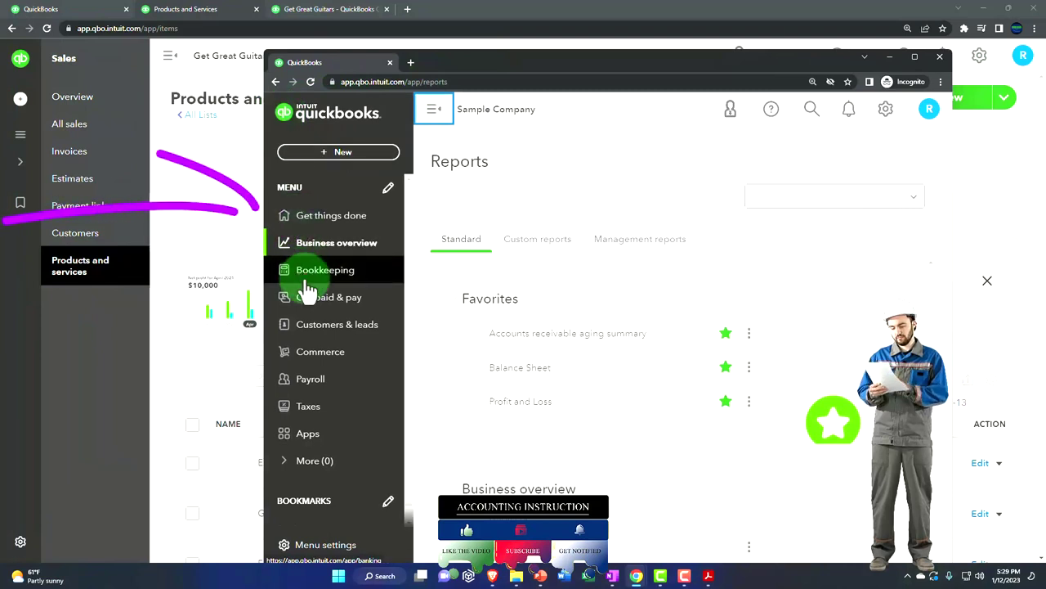
pyautogui.click(324, 301)
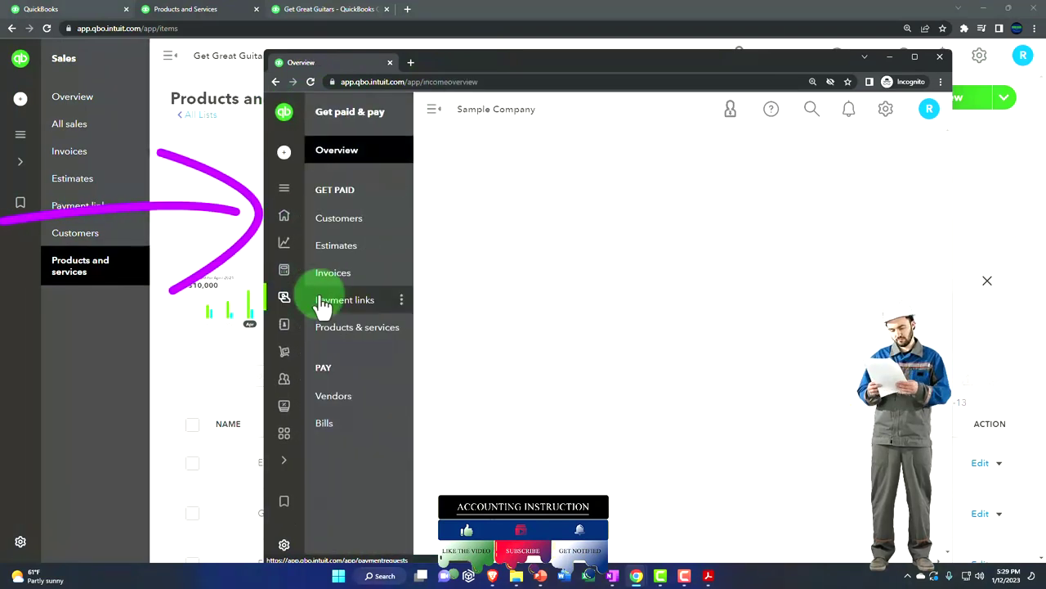
pyautogui.click(329, 342)
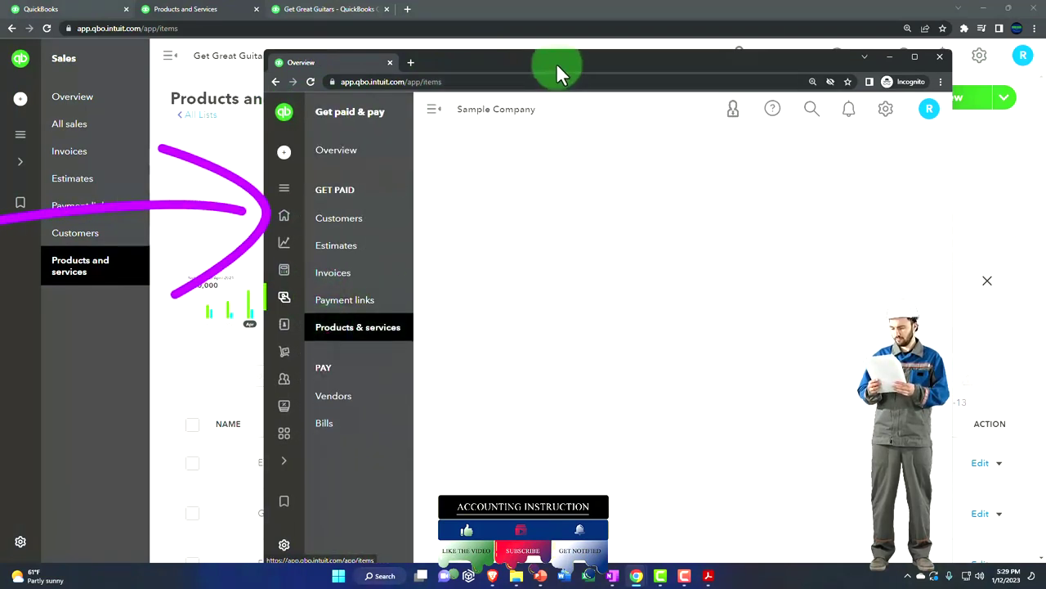
pyautogui.moveTo(555, 61); pyautogui.dragTo(1045, 156)
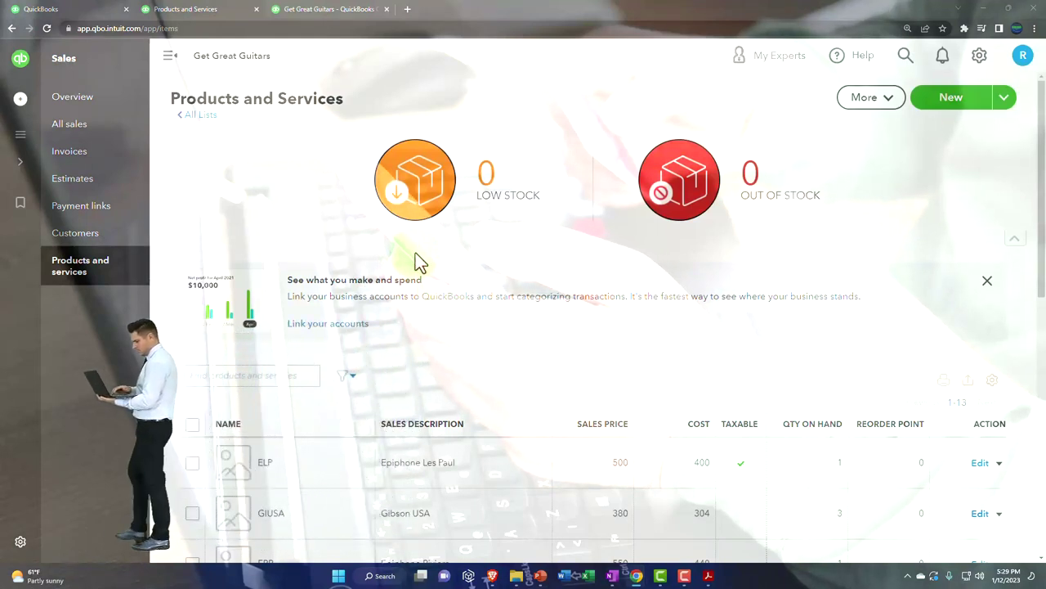
# - View the Sales Tax page for Get Great Guitars and the Payroll overview
pyautogui.moveTo(33, 250)
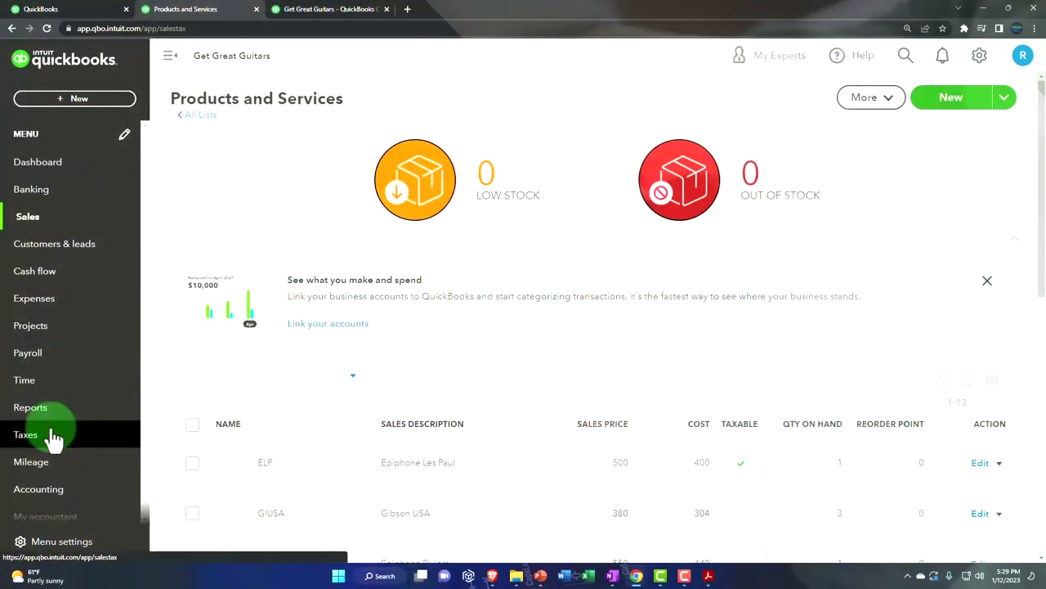
pyautogui.click(52, 435)
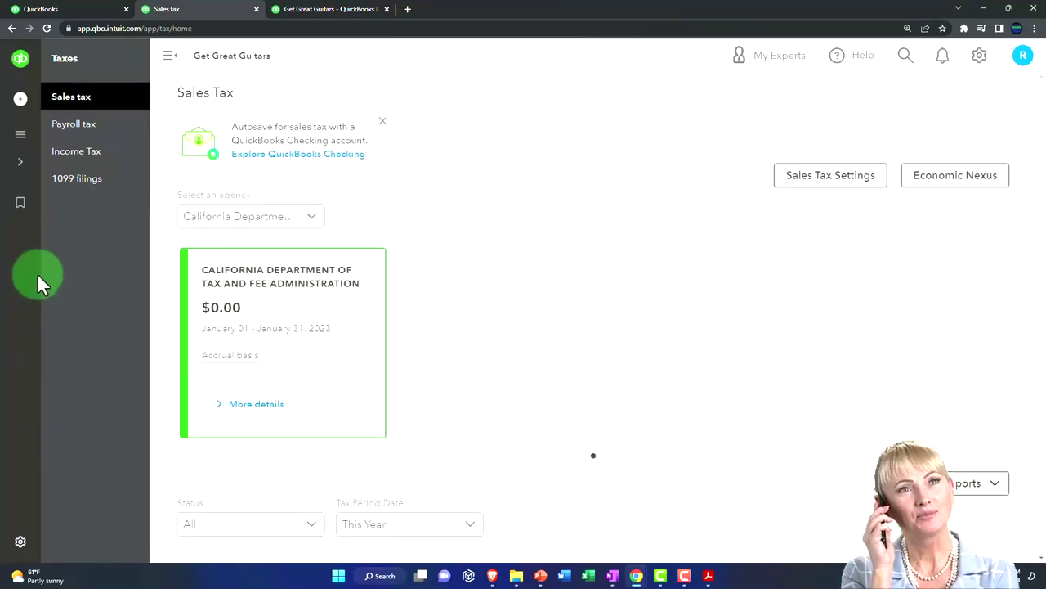
pyautogui.moveTo(29, 174)
pyautogui.click(43, 352)
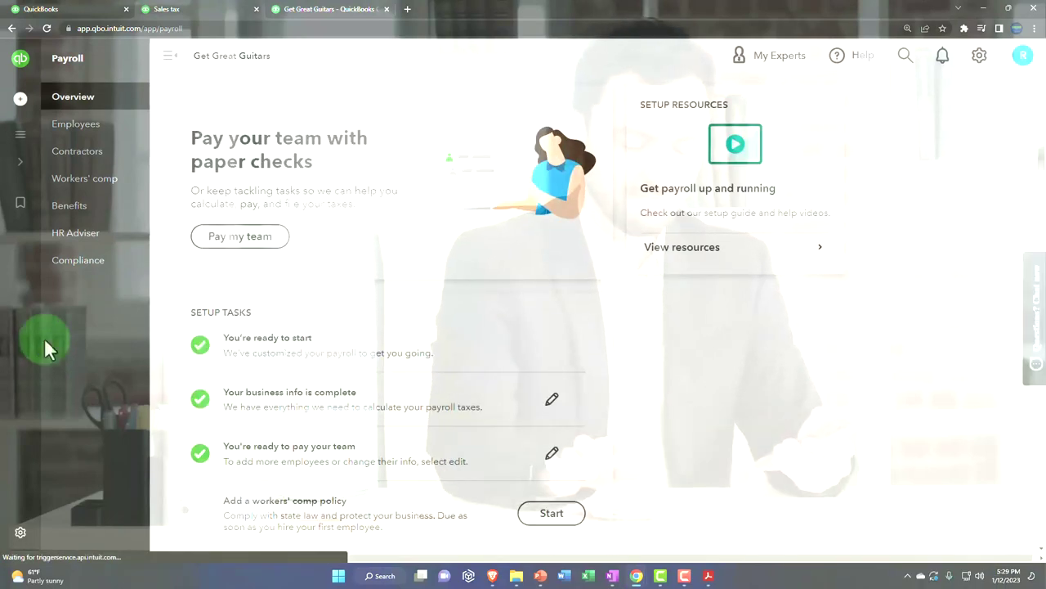
# - Review the new-transaction options from the dashboard and open the Reports page in the second browser tab
pyautogui.moveTo(33, 217)
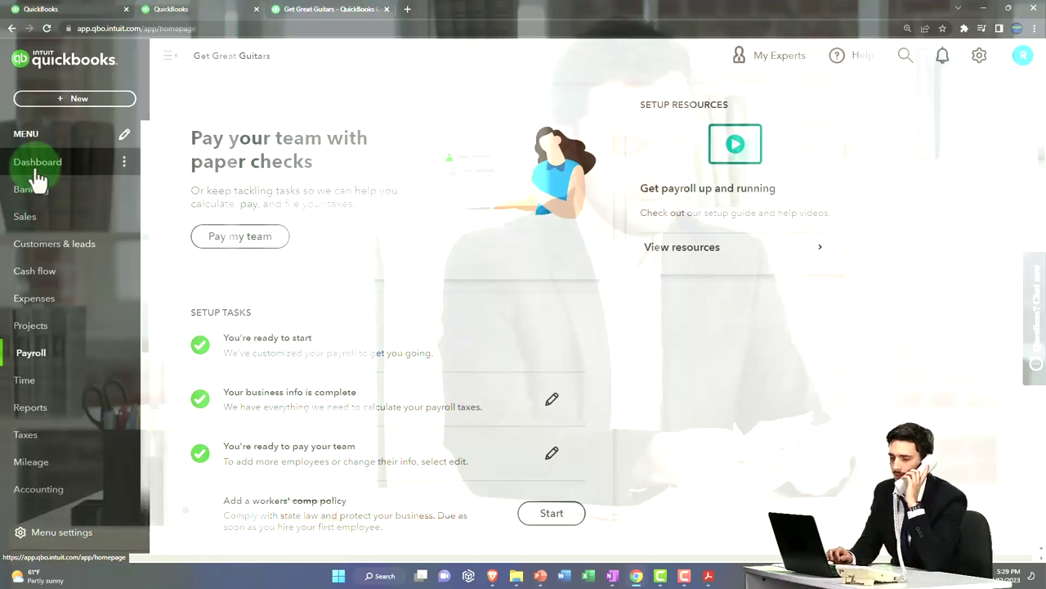
pyautogui.click(37, 170)
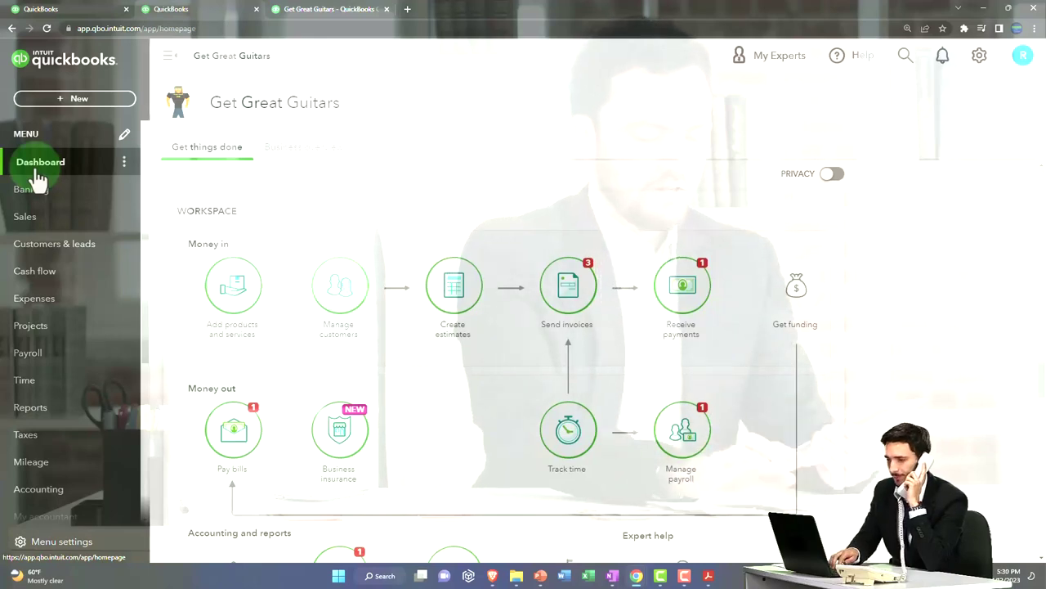
pyautogui.click(59, 102)
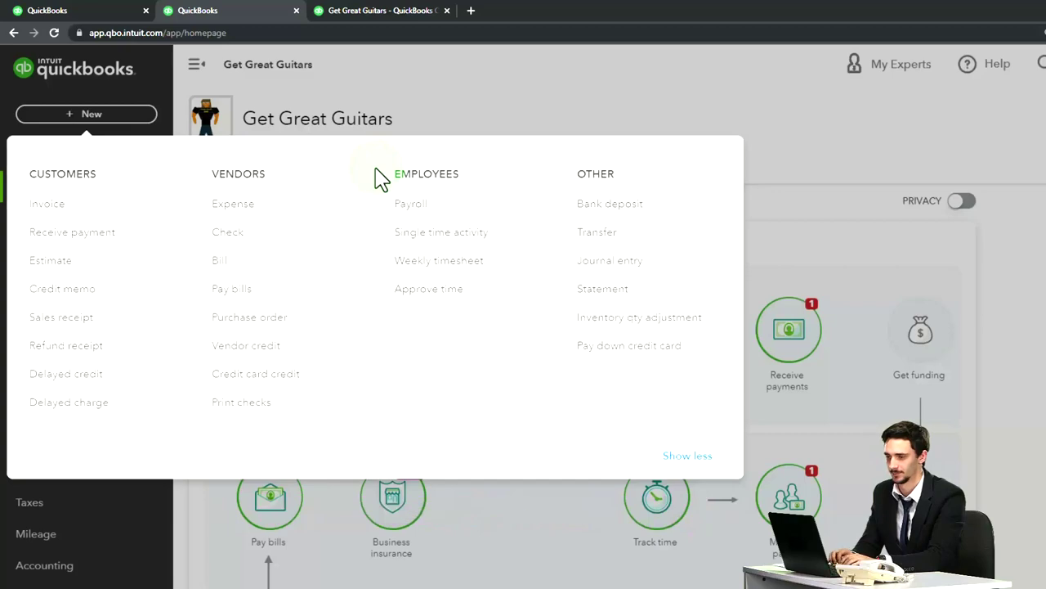
pyautogui.click(430, 124)
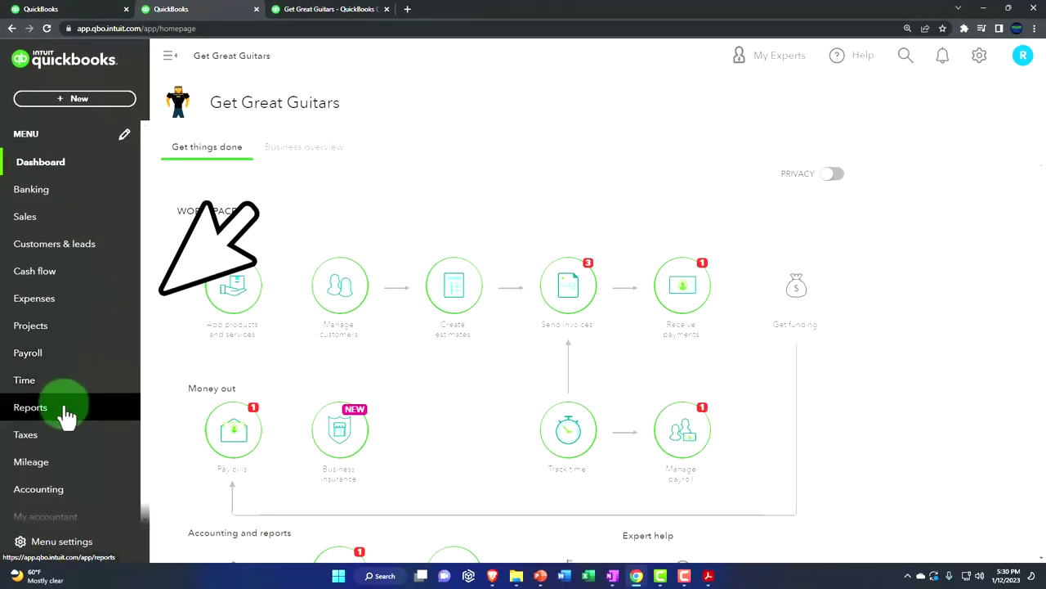
pyautogui.click(66, 417)
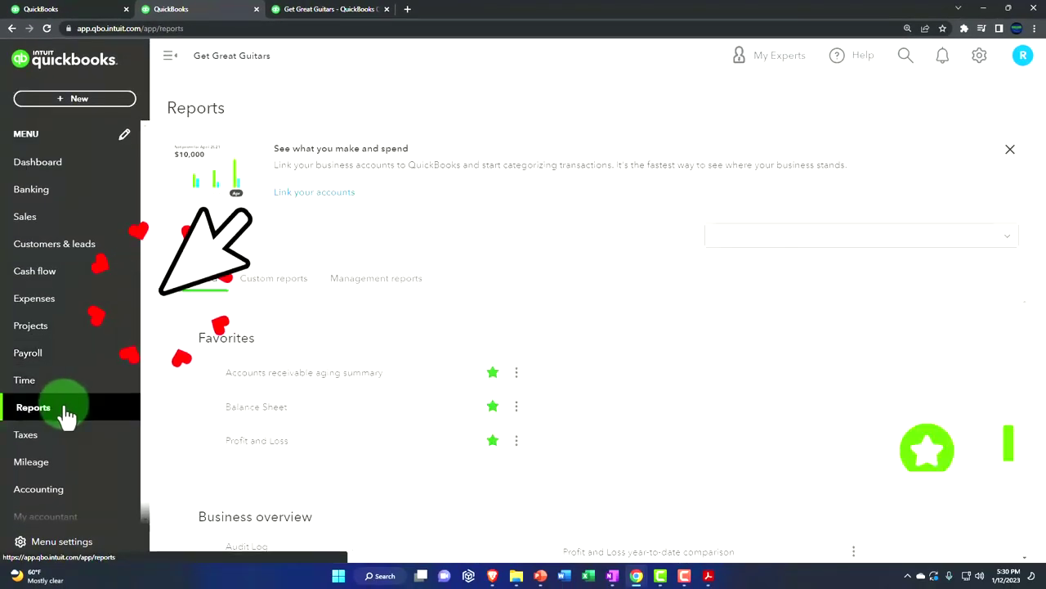
# - Run the Balance Sheet report for 01/01/2022 to 12/31/2022 and collapse the navigation menu
pyautogui.click(276, 410)
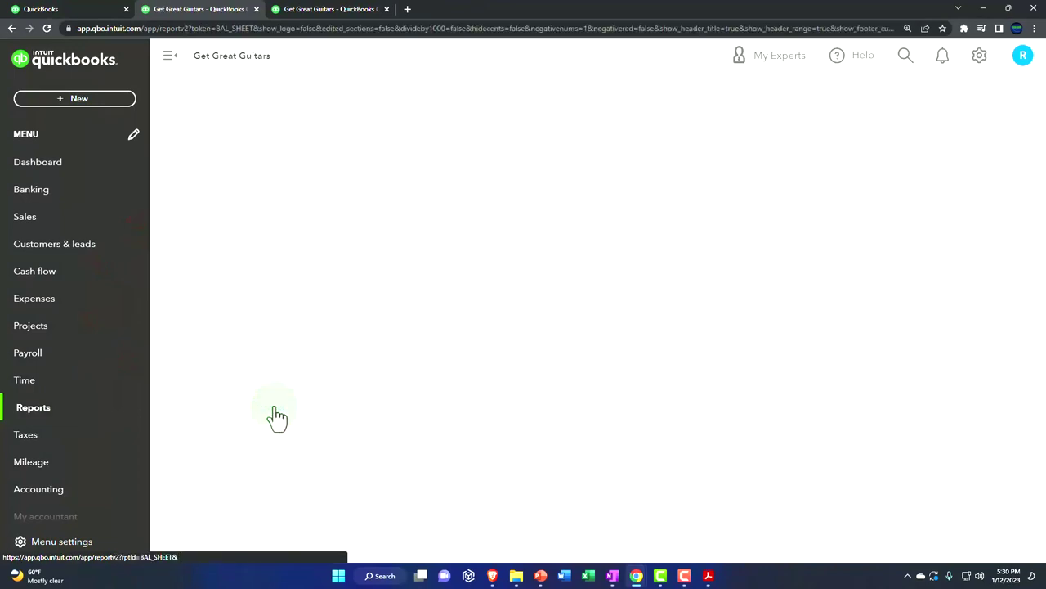
pyautogui.click(347, 160)
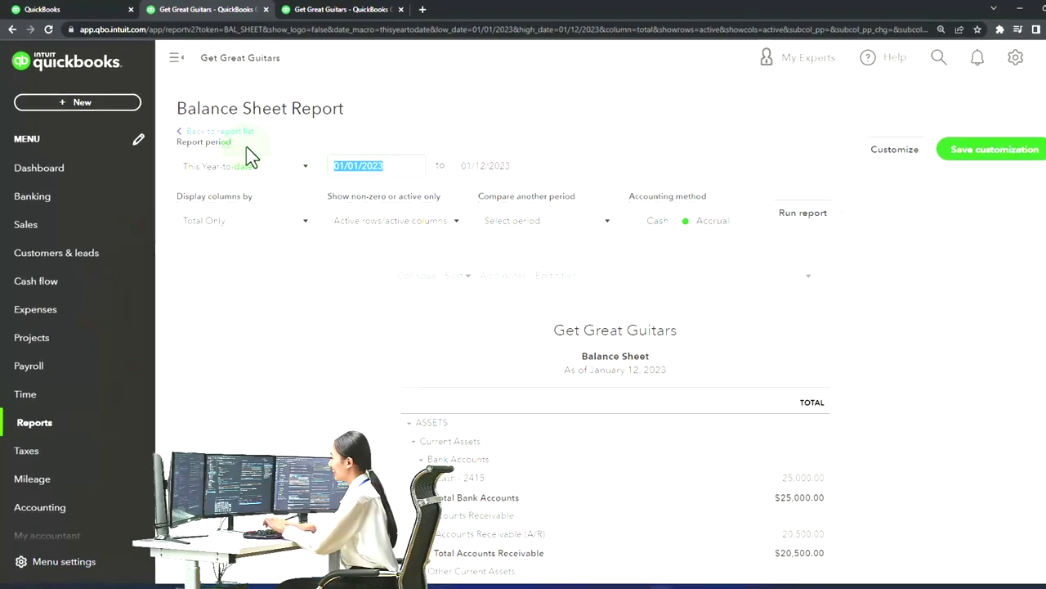
pyautogui.write('0112312022')
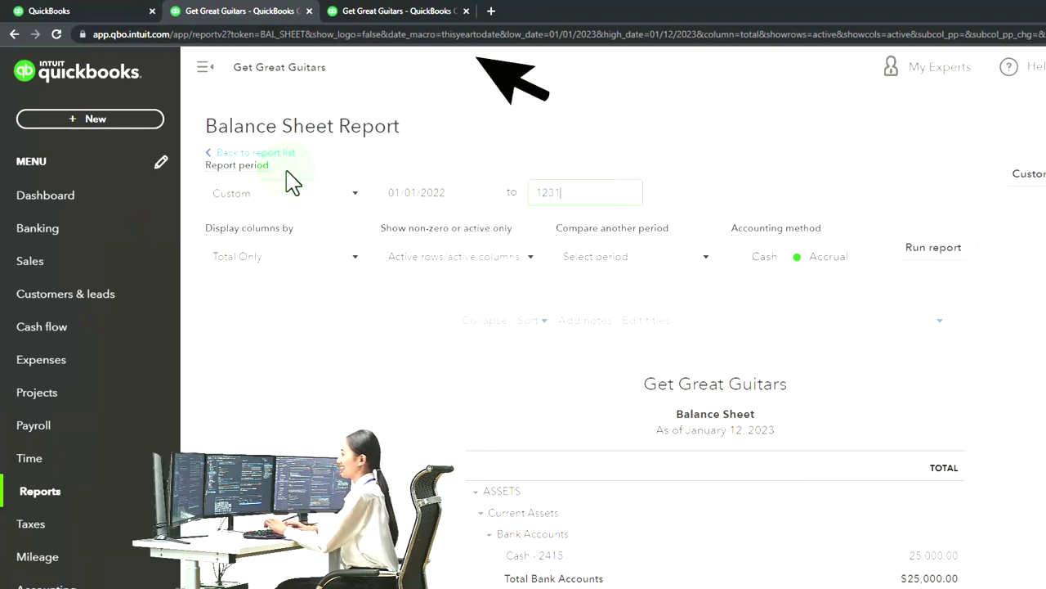
pyautogui.click(899, 250)
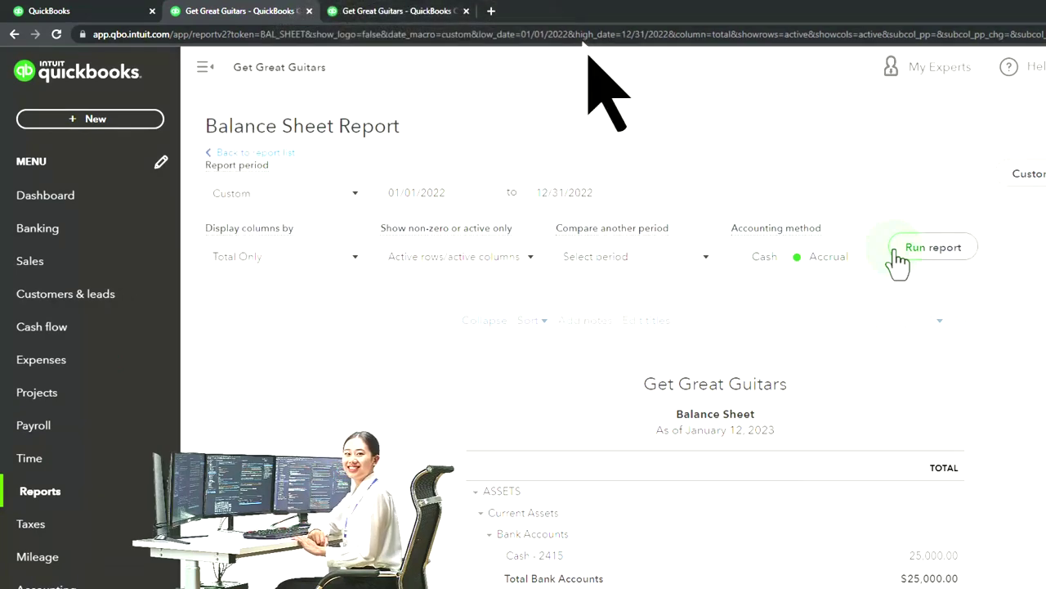
pyautogui.click(204, 67)
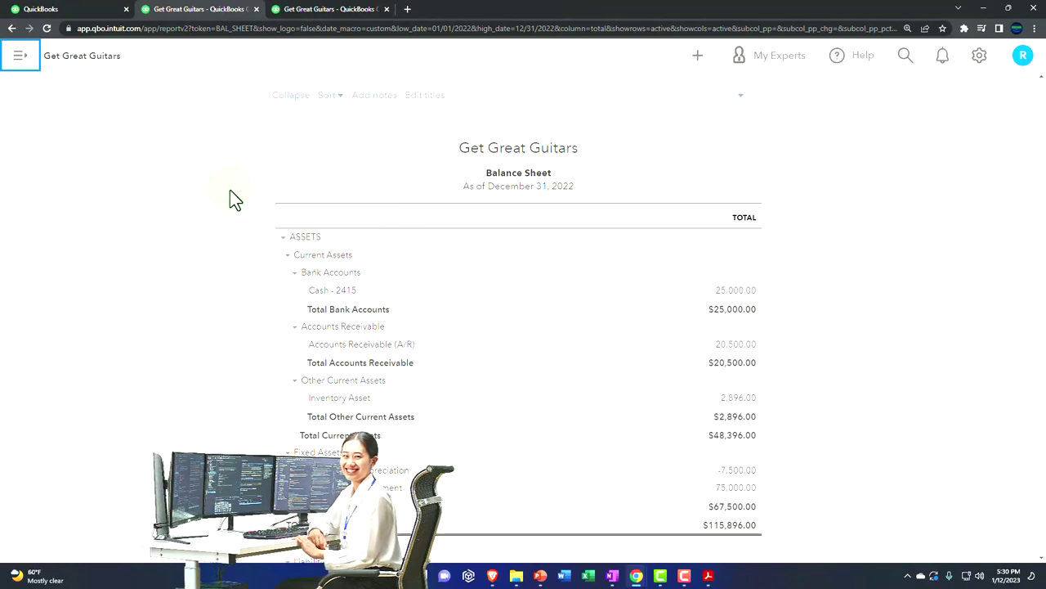
# - Enlarge the balance sheet, view the accounting workflow diagram in OneNote and return to the report
pyautogui.click(215, 308)
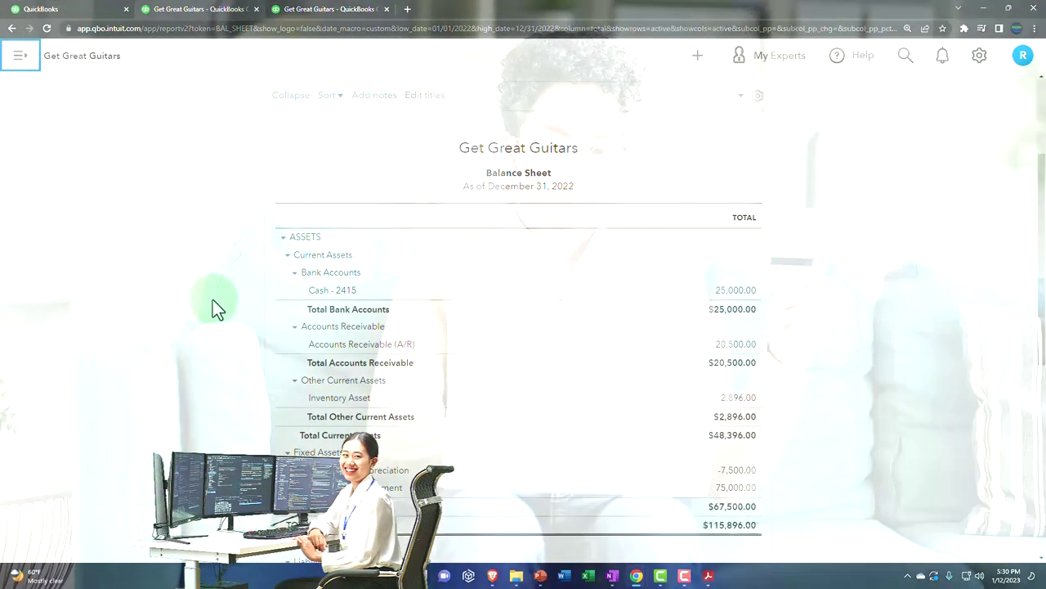
pyautogui.hotkey('ctrl', '+')
pyautogui.hotkey('ctrl', '+')
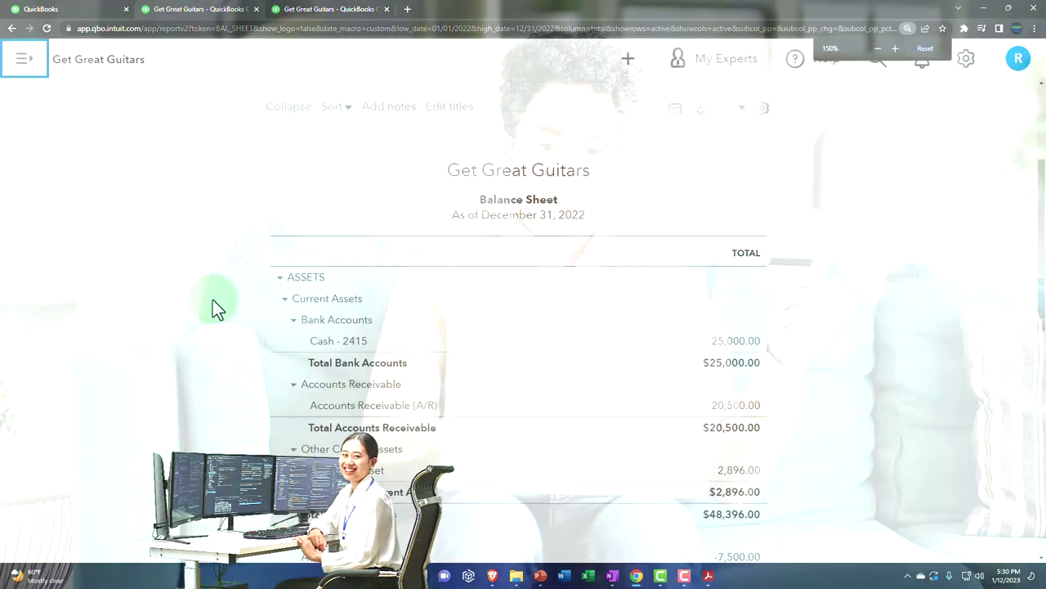
pyautogui.scroll(-1, 212, 308)
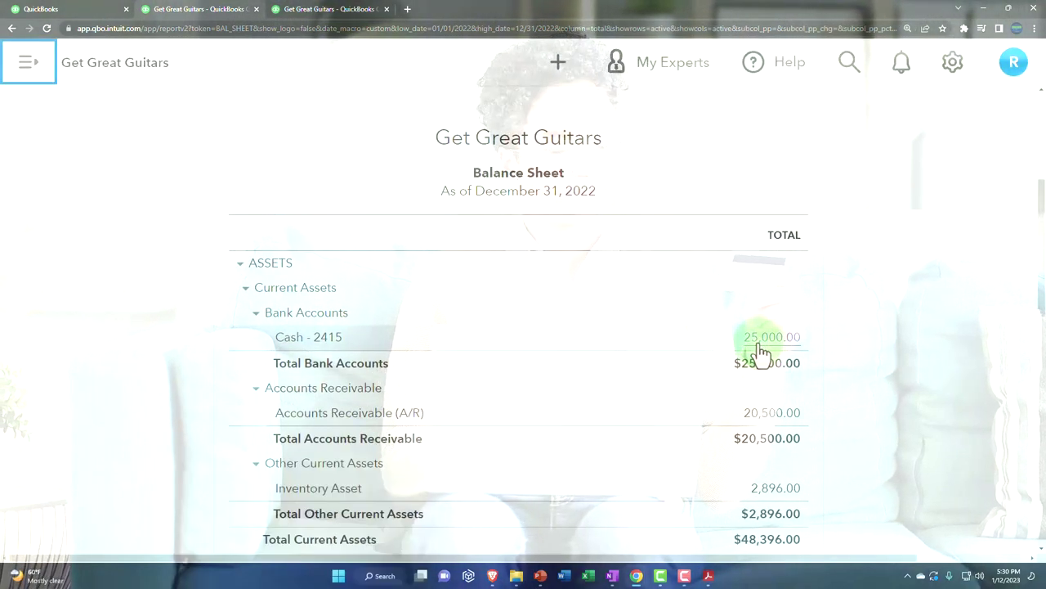
pyautogui.click(614, 576)
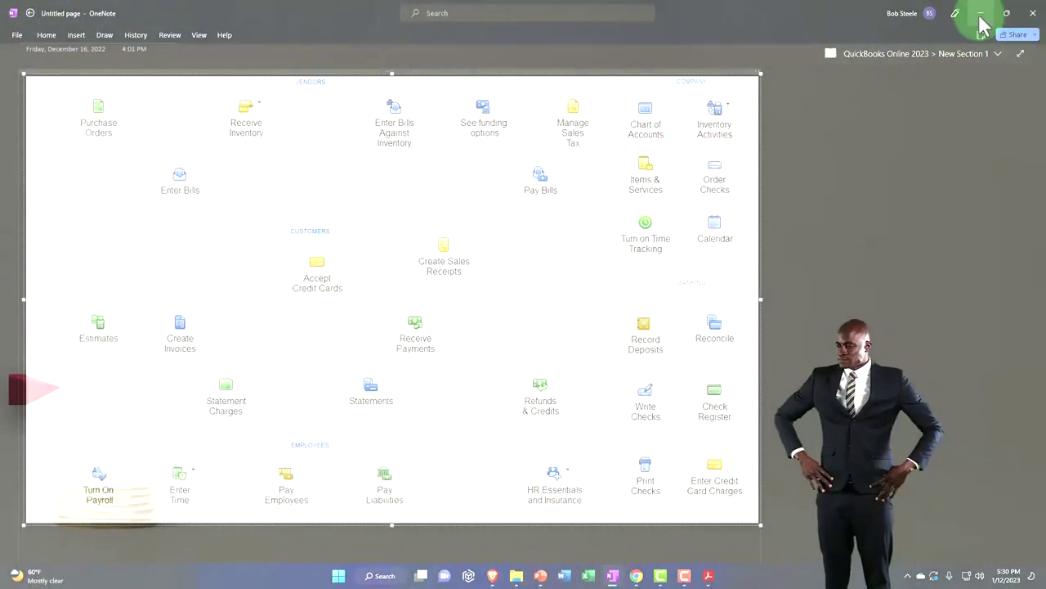
pyautogui.click(981, 14)
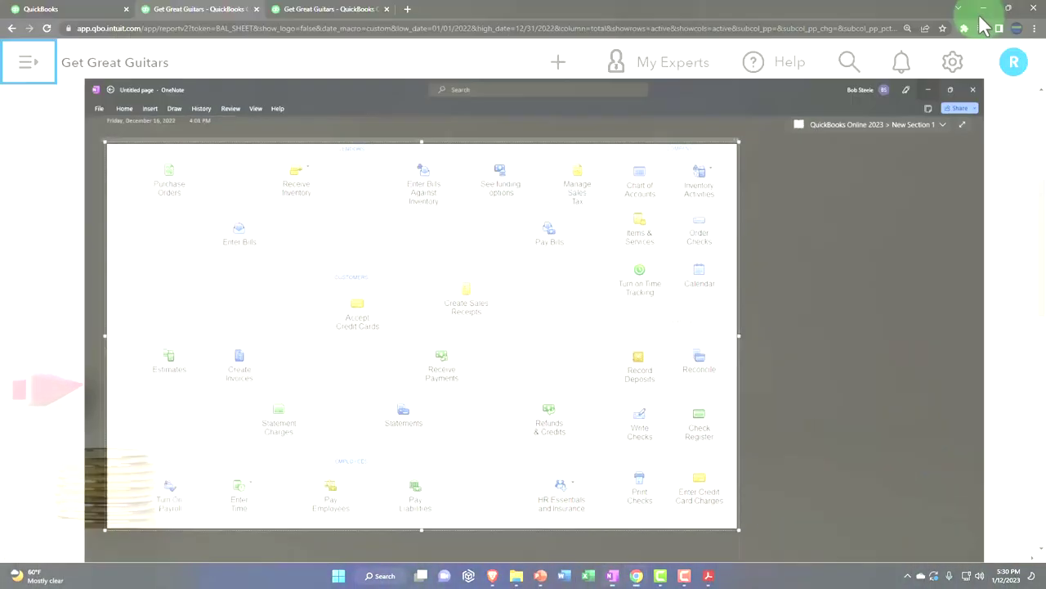
# - Open the transaction detail behind the Cash balance on the balance sheet
pyautogui.scroll(-2, 683, 275)
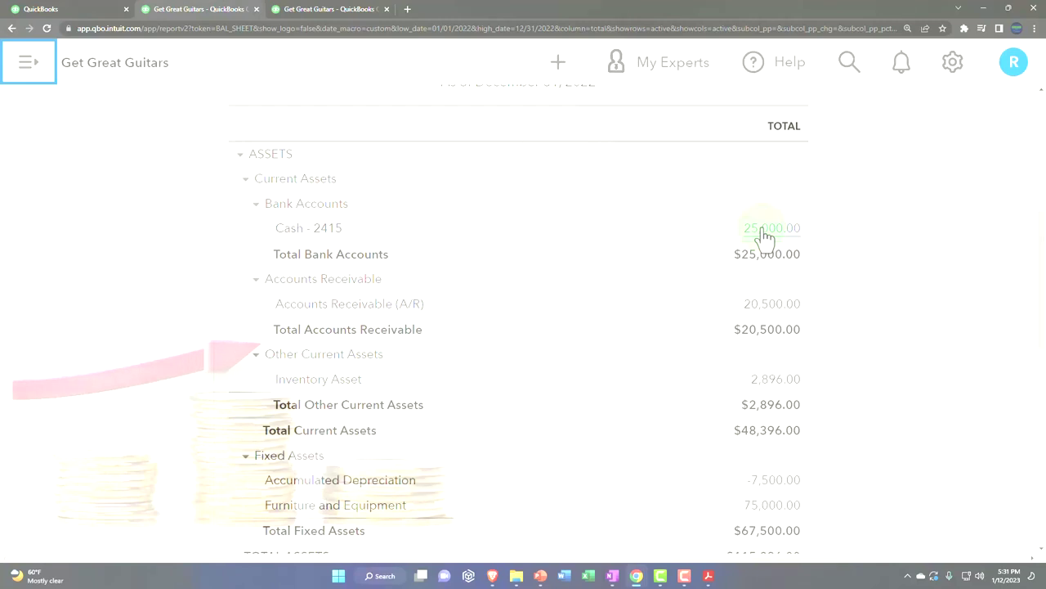
pyautogui.click(765, 230)
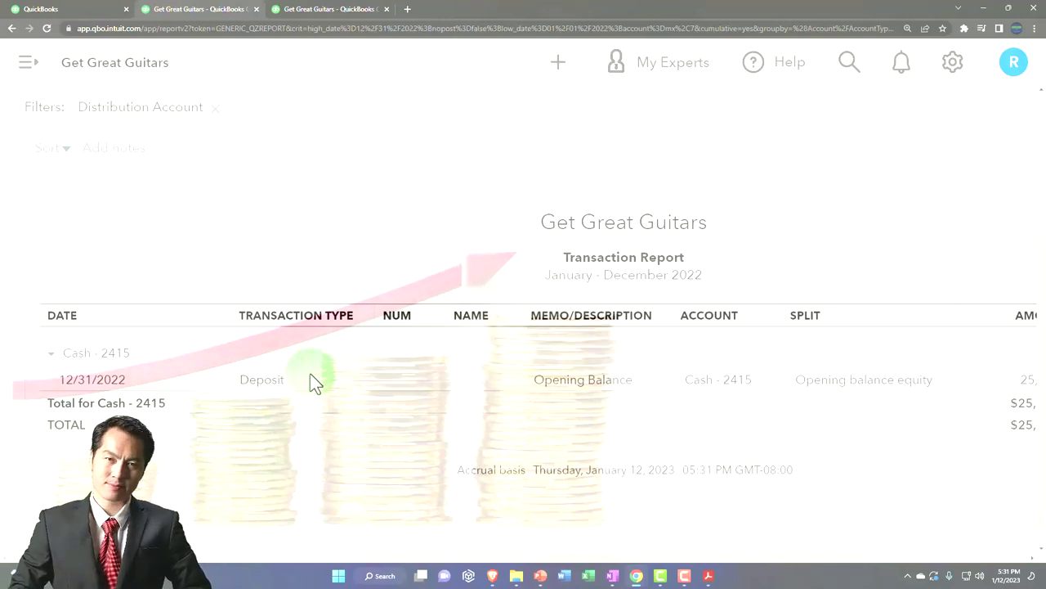
pyautogui.hotkey('ctrl', '-')
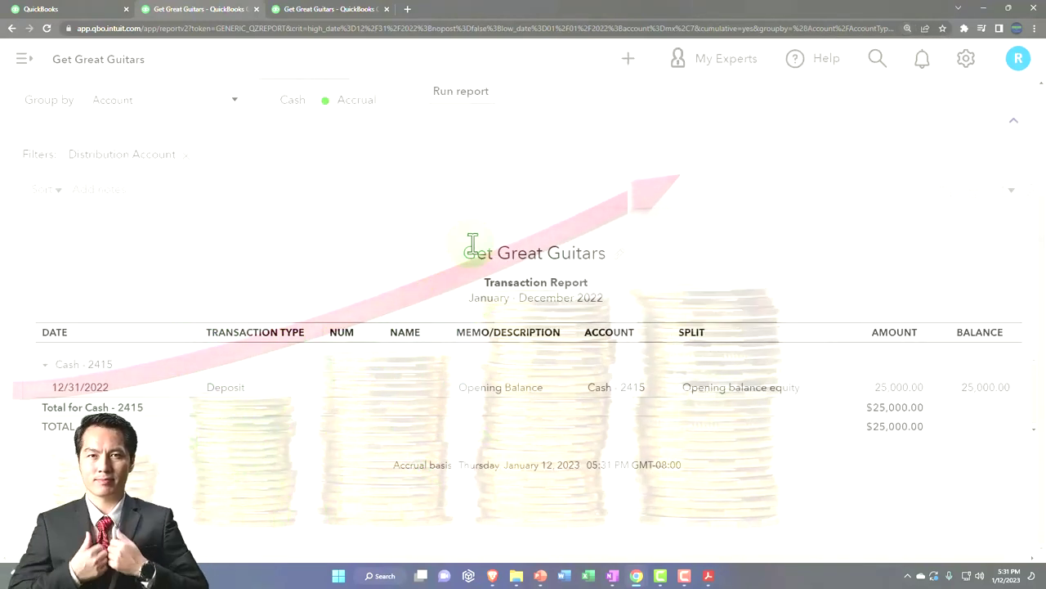
# - Review the new-transaction options from the Cash transaction report and return to the balance sheet
pyautogui.click(631, 67)
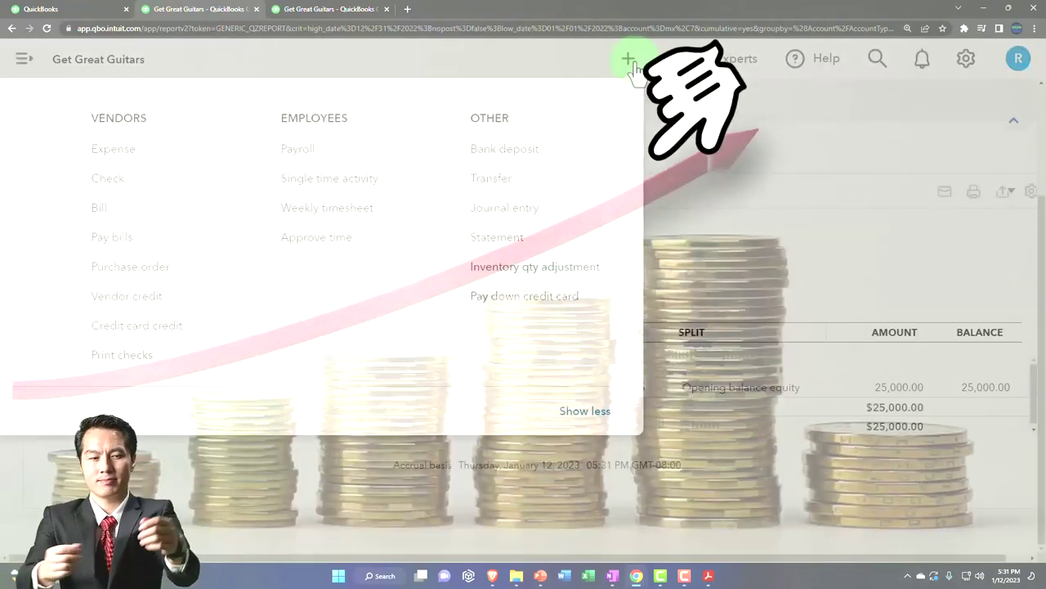
pyautogui.hotkey('ctrl', '-')
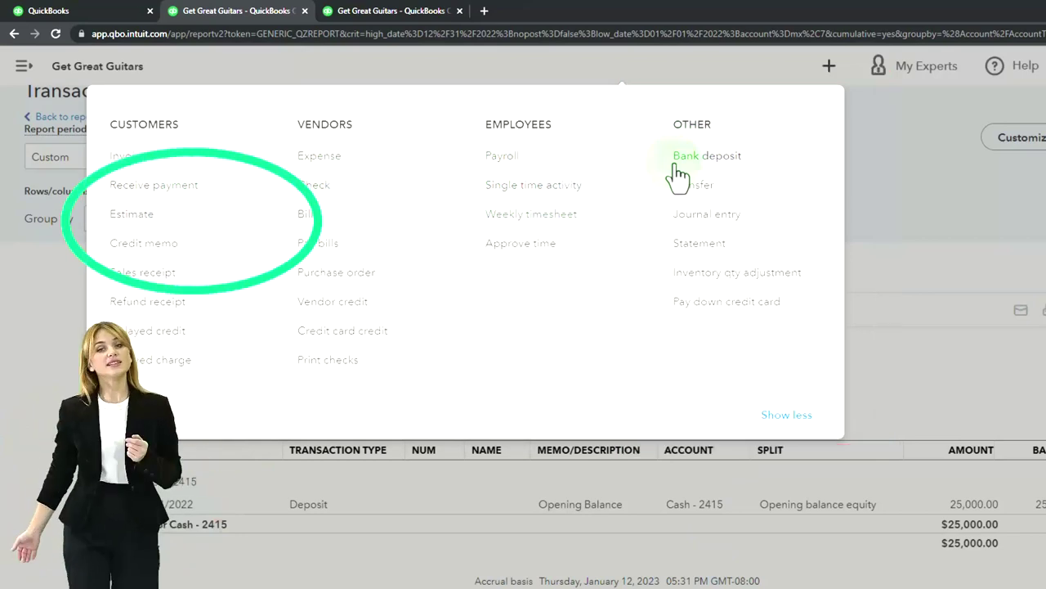
pyautogui.click(39, 433)
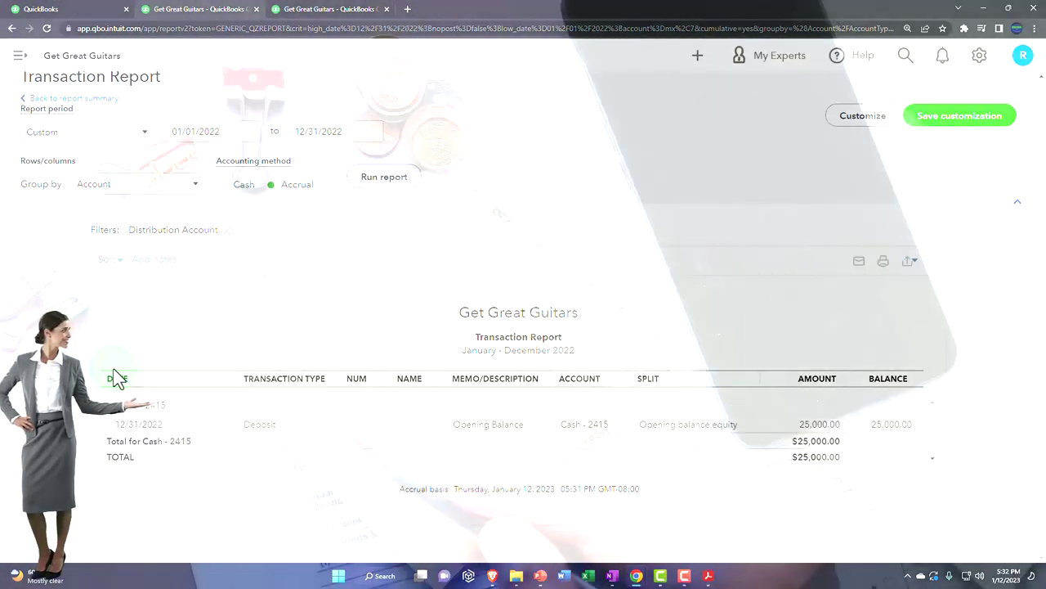
pyautogui.scroll(1, 117, 377)
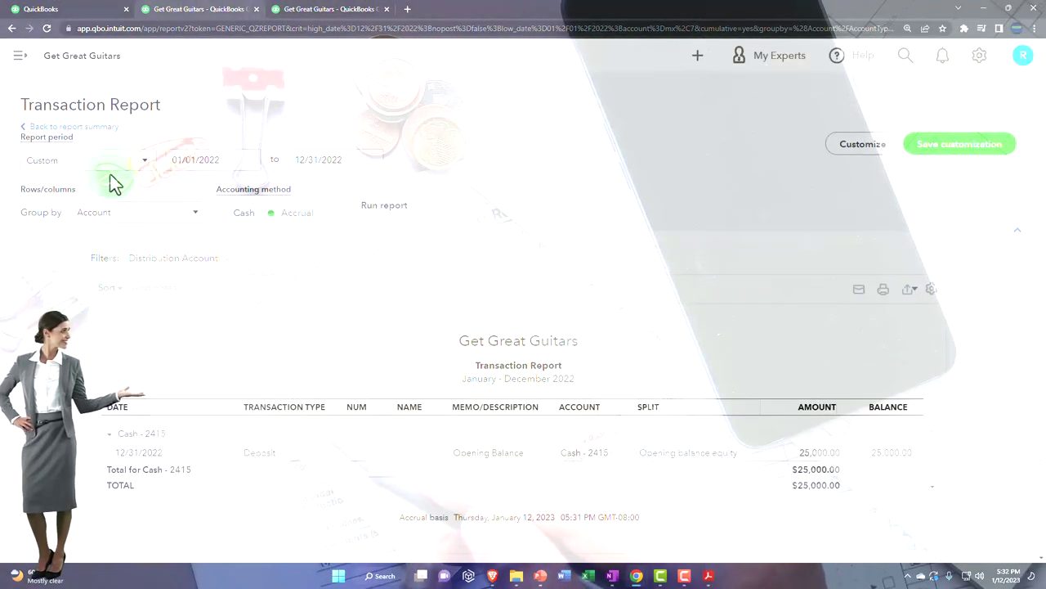
pyautogui.click(93, 129)
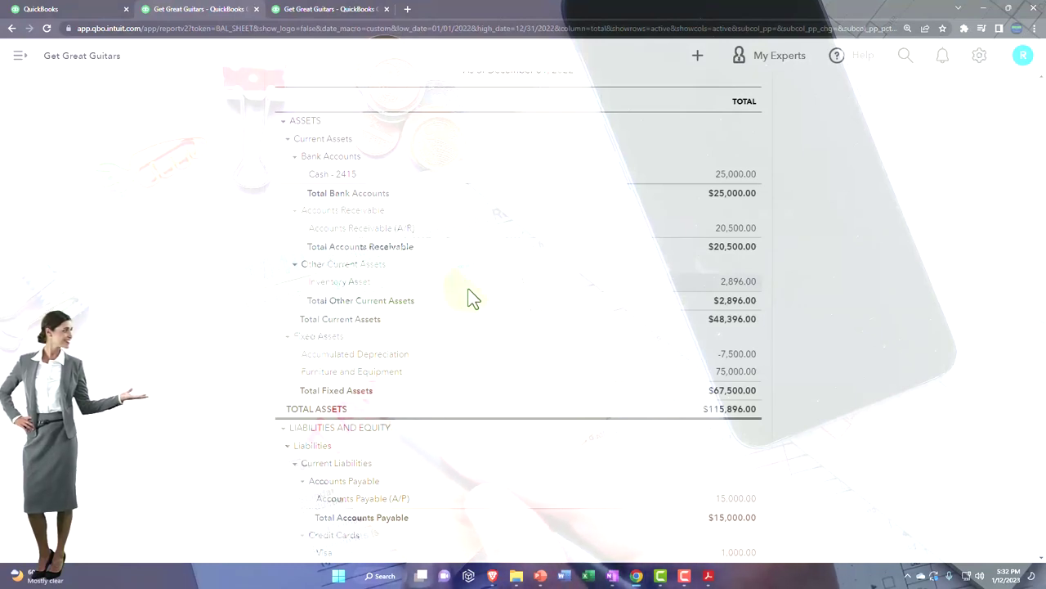
# - Open the transaction detail behind the Accounts Receivable (A/R) balance and fit all its columns in view
pyautogui.hotkey('ctrl', '+')
pyautogui.hotkey('ctrl', '+')
pyautogui.click(754, 318)
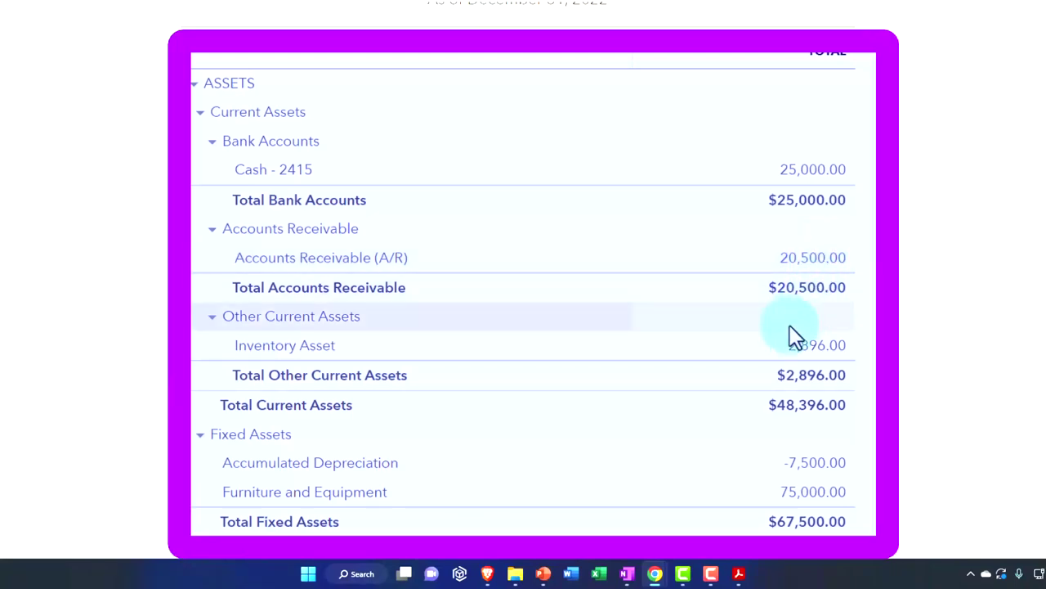
pyautogui.click(627, 575)
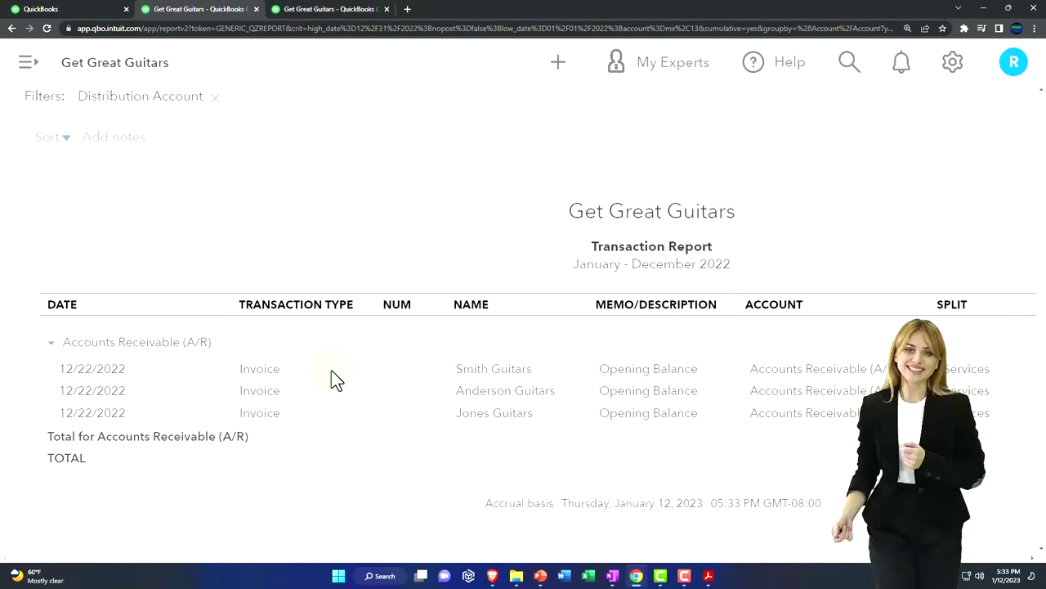
pyautogui.hotkey('ctrl', '-')
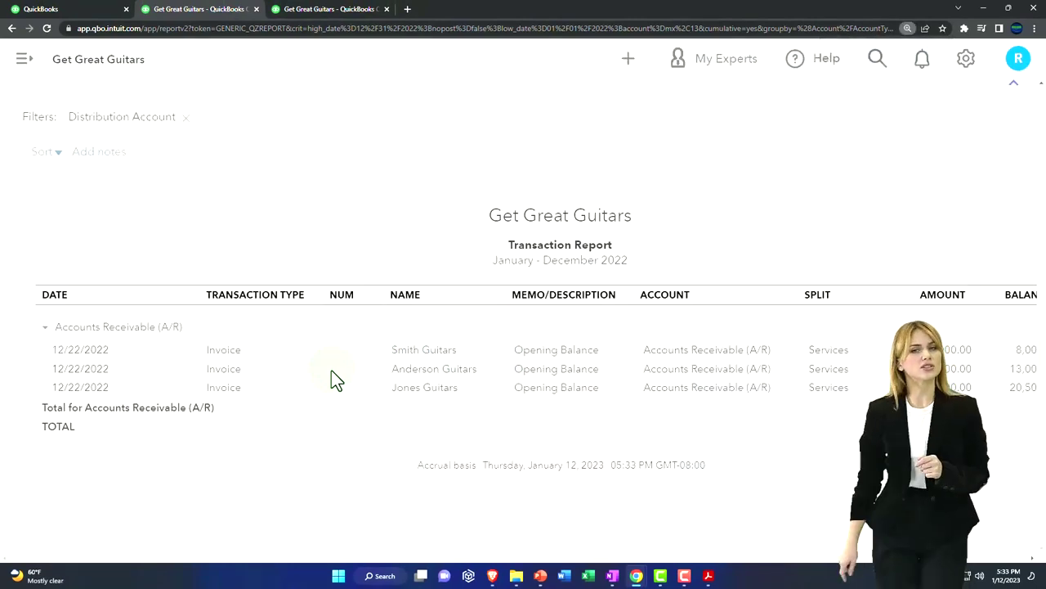
pyautogui.hotkey('ctrl', '-')
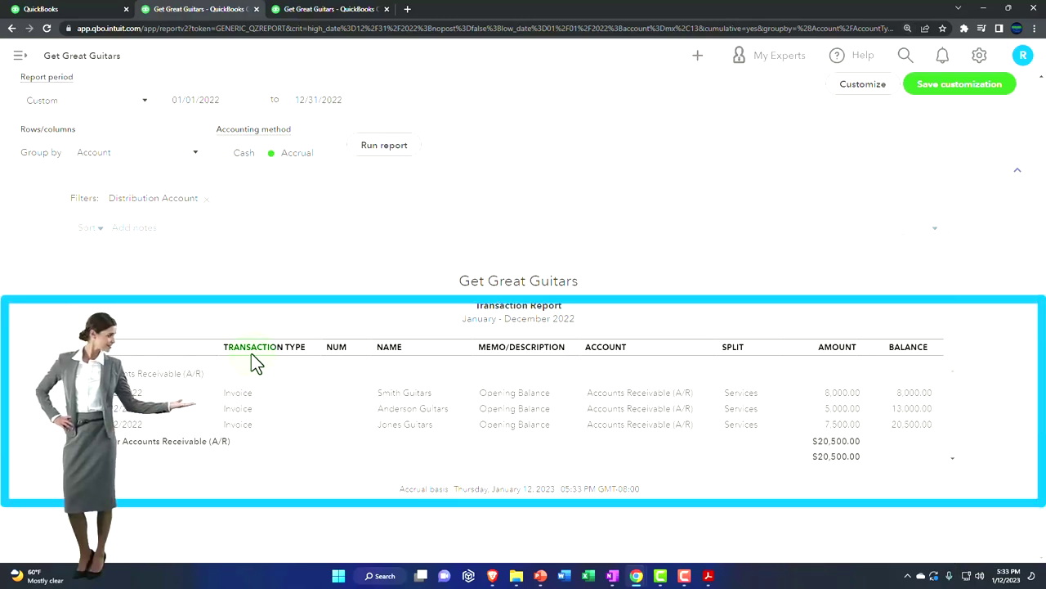
# - Check the new-transaction forms from the Accounts Receivable transaction report and go back to the balance sheet
pyautogui.click(694, 59)
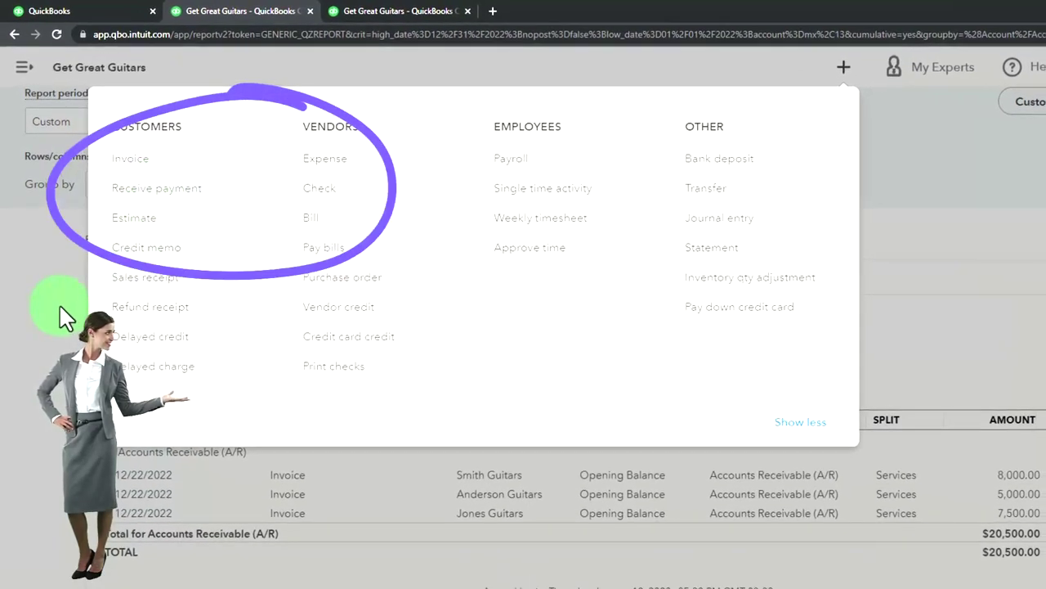
pyautogui.click(59, 304)
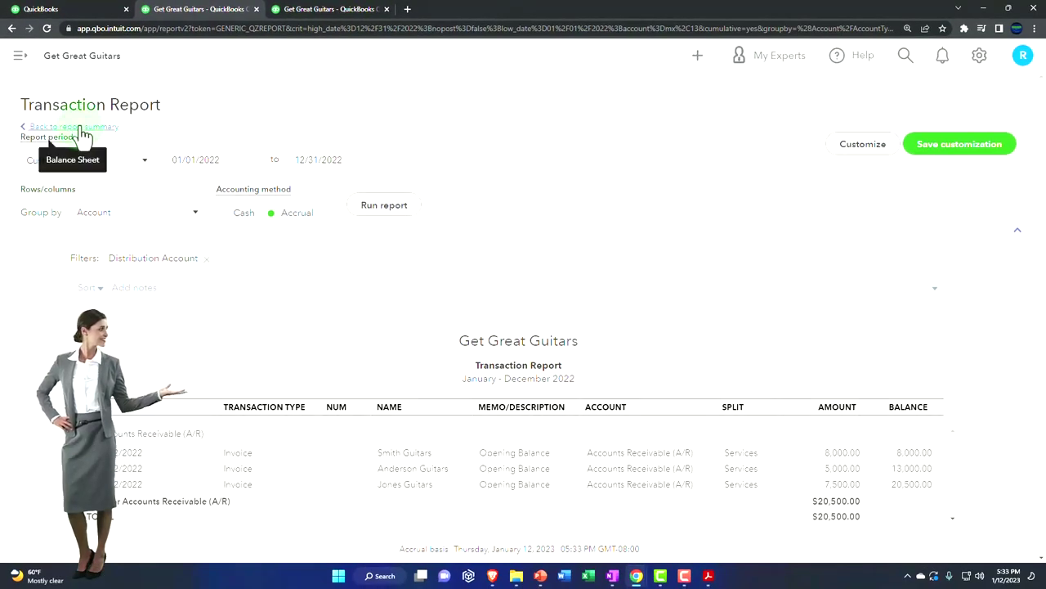
pyautogui.click(79, 131)
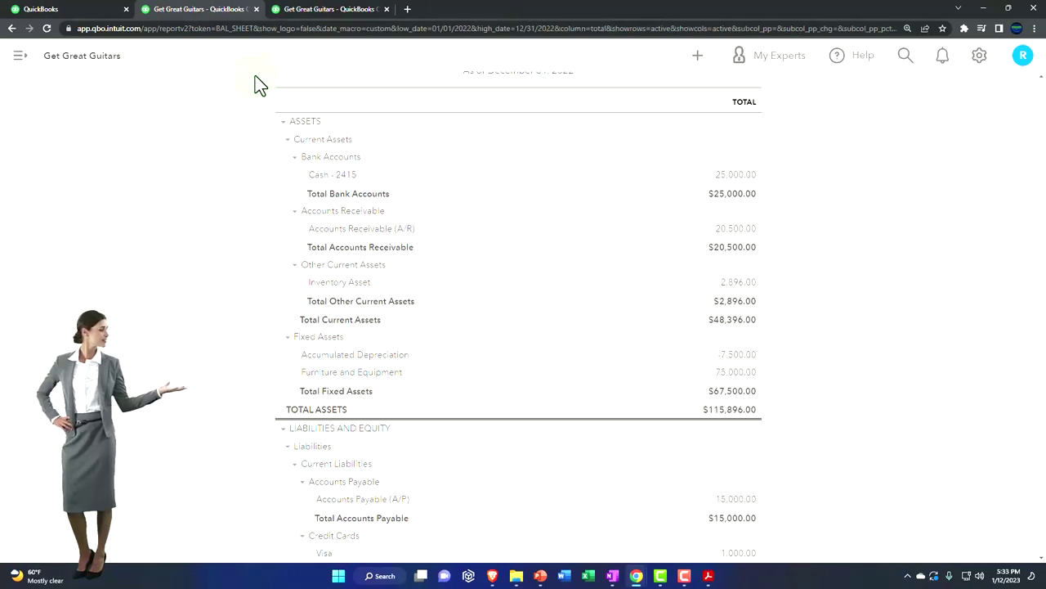
# - Duplicate the browser tab containing the Profit and Loss report
pyautogui.click(342, 13)
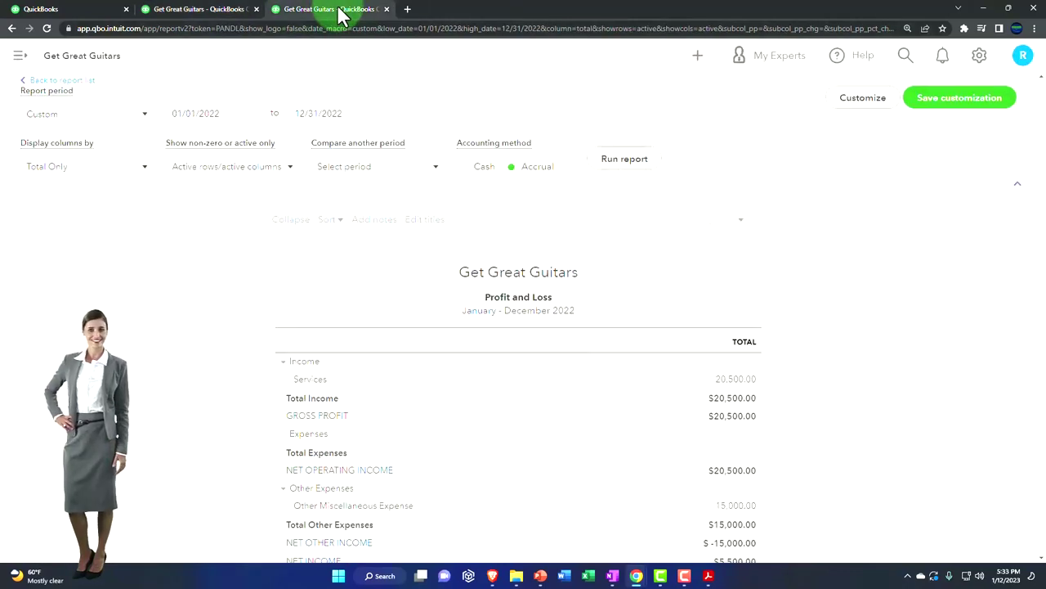
pyautogui.rightClick(342, 15)
pyautogui.click(369, 86)
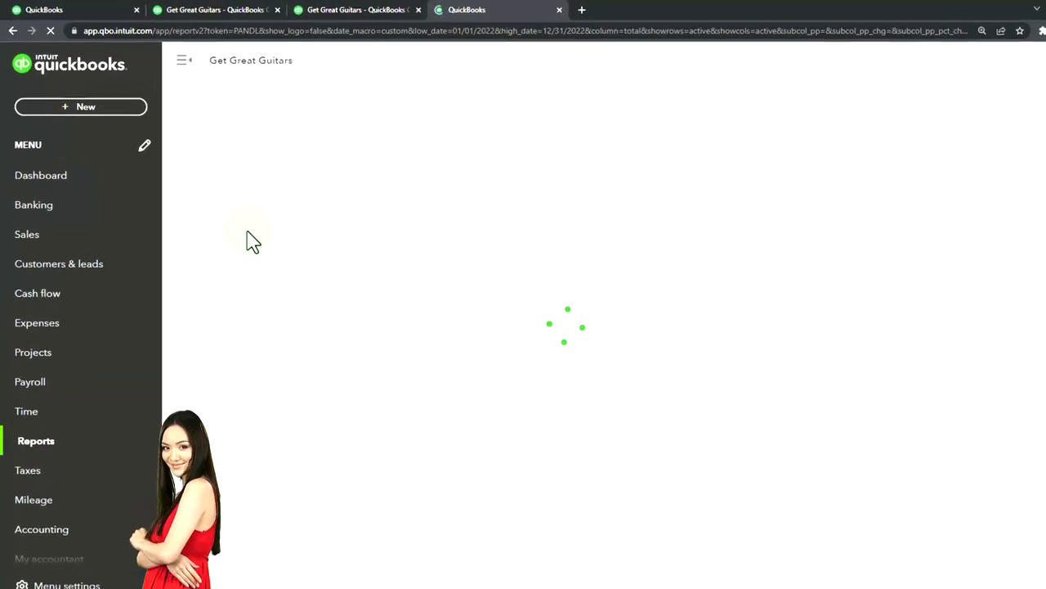
# - In the duplicated tab, open the Accounts receivable aging summary from the Who owes you reports with the navigation menu collapsed
pyautogui.click(45, 533)
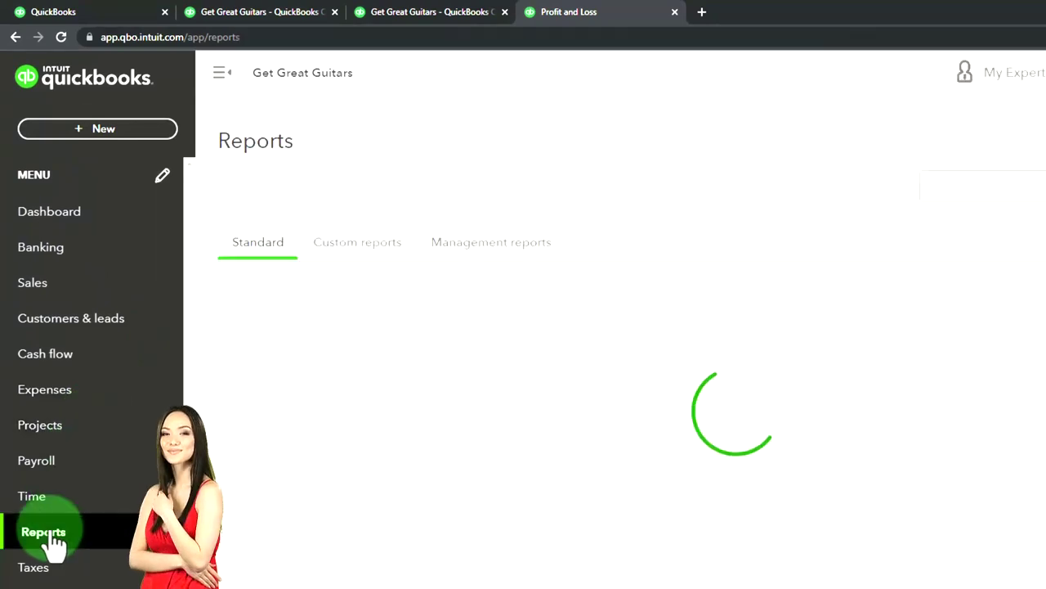
pyautogui.click(221, 72)
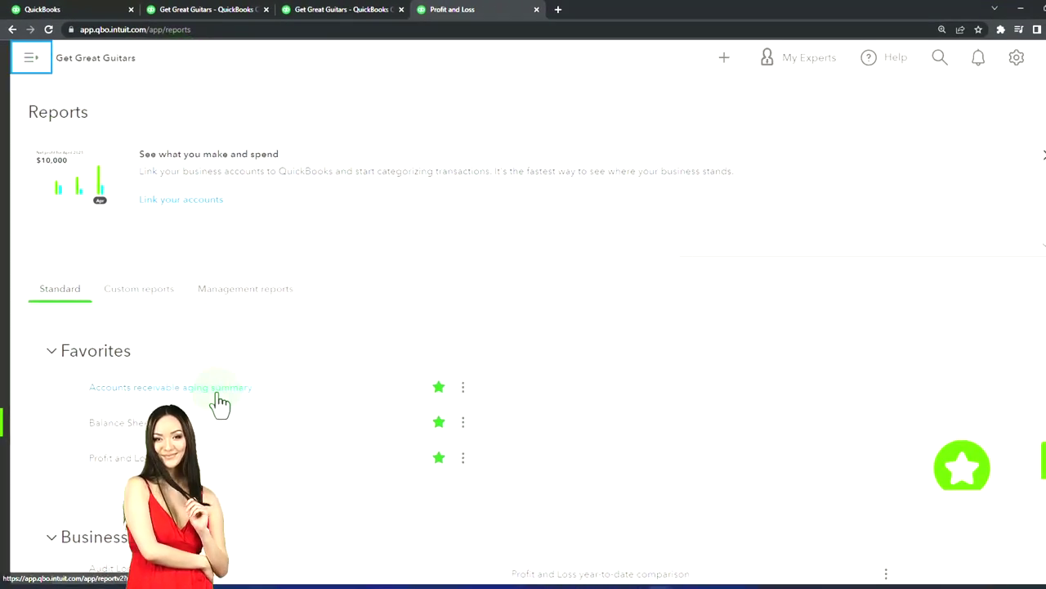
pyautogui.scroll(-8, 221, 400)
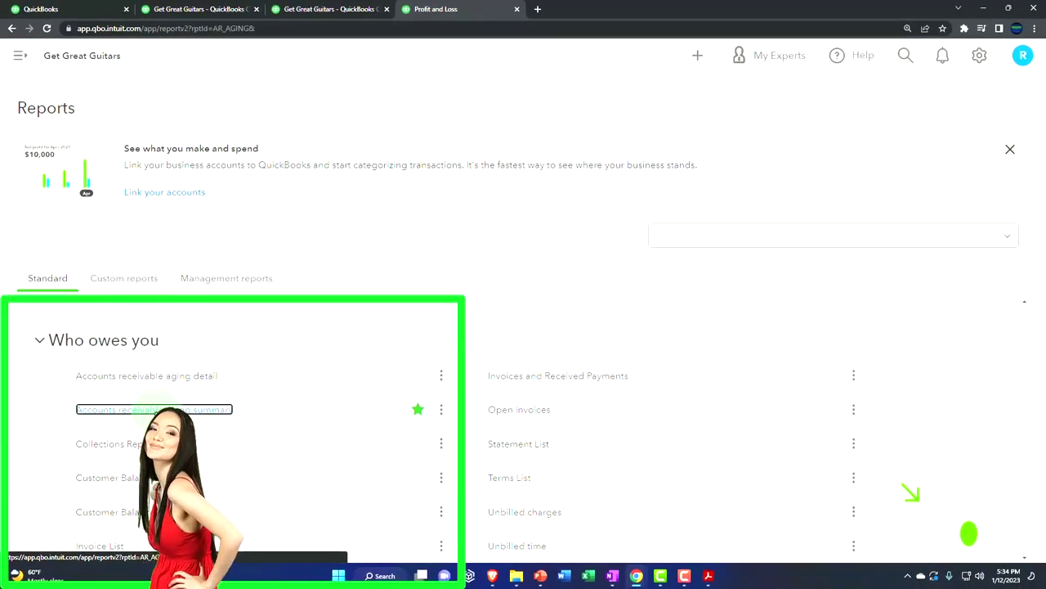
pyautogui.click(154, 409)
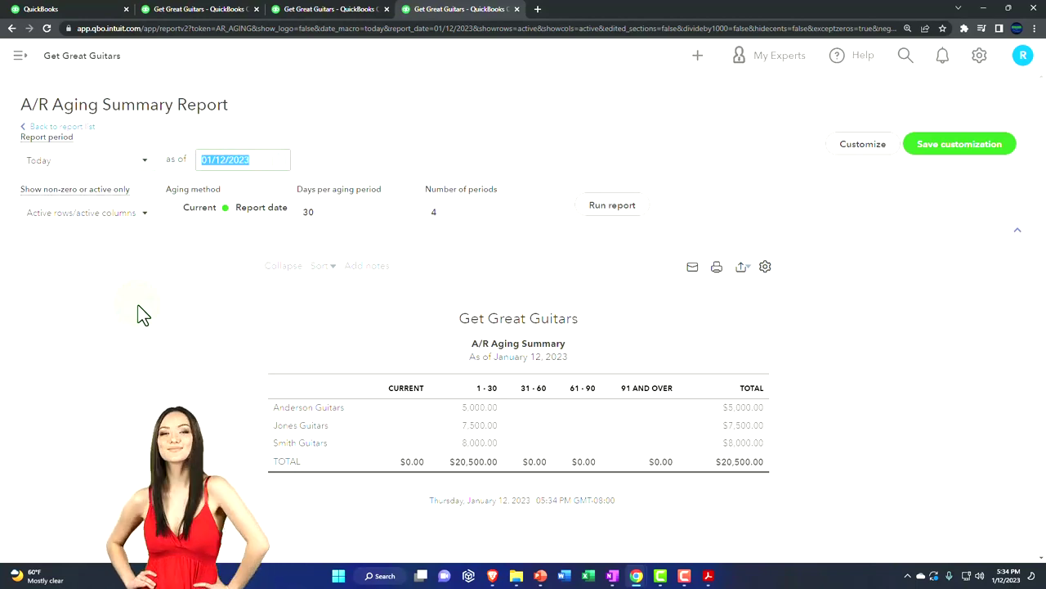
# - Run the A/R Aging Summary as of 12/31/2022
pyautogui.write('12/3')
pyautogui.write('1/202')
pyautogui.press('Tab')
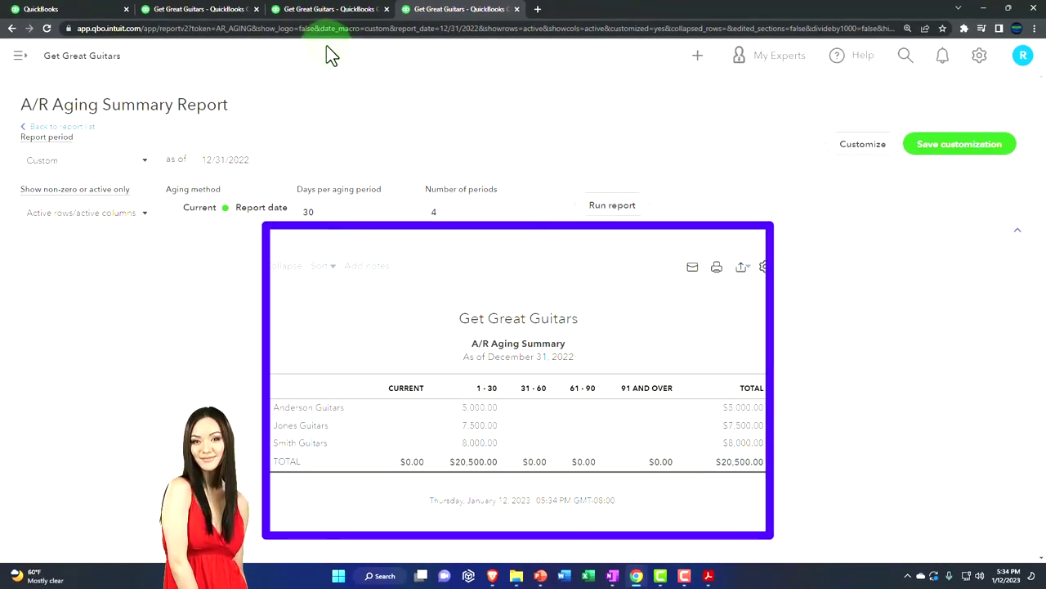
# - Check Accounts Receivable on the balance sheet tab and open the Products and Services list within Sales in the first tab
pyautogui.click(214, 12)
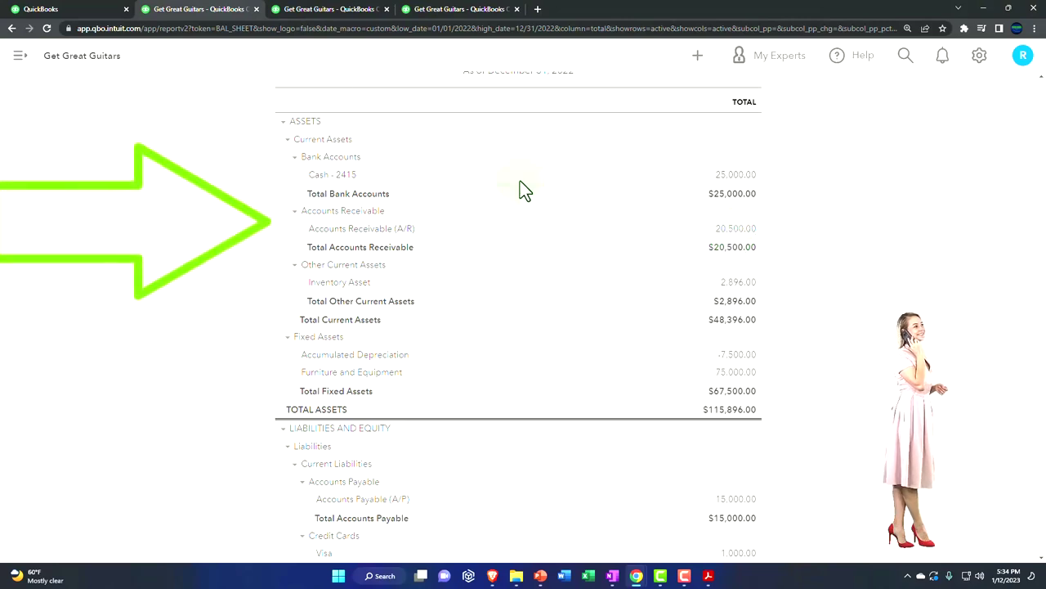
pyautogui.click(80, 10)
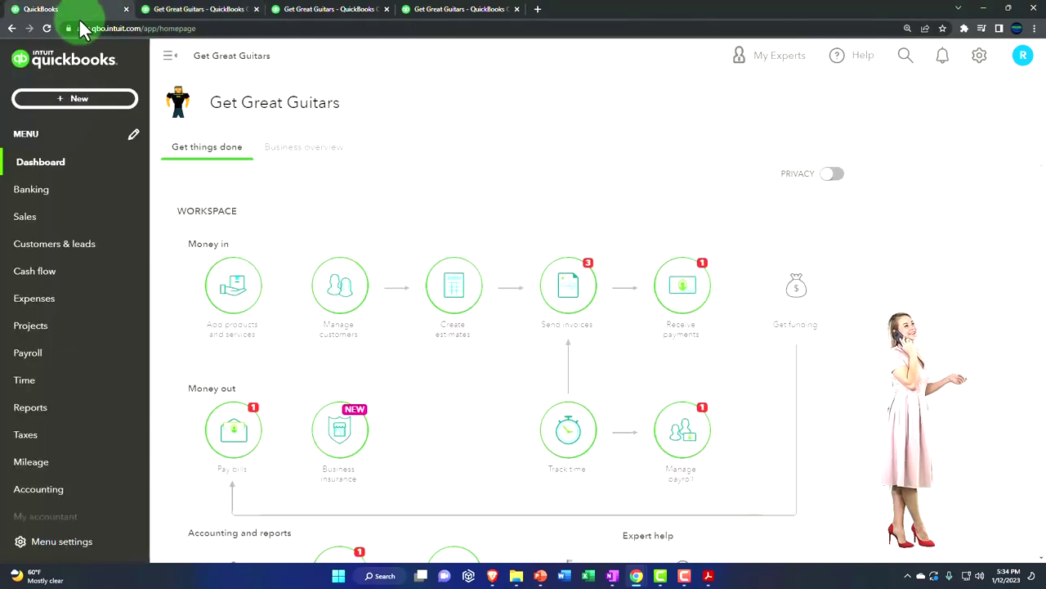
pyautogui.click(62, 217)
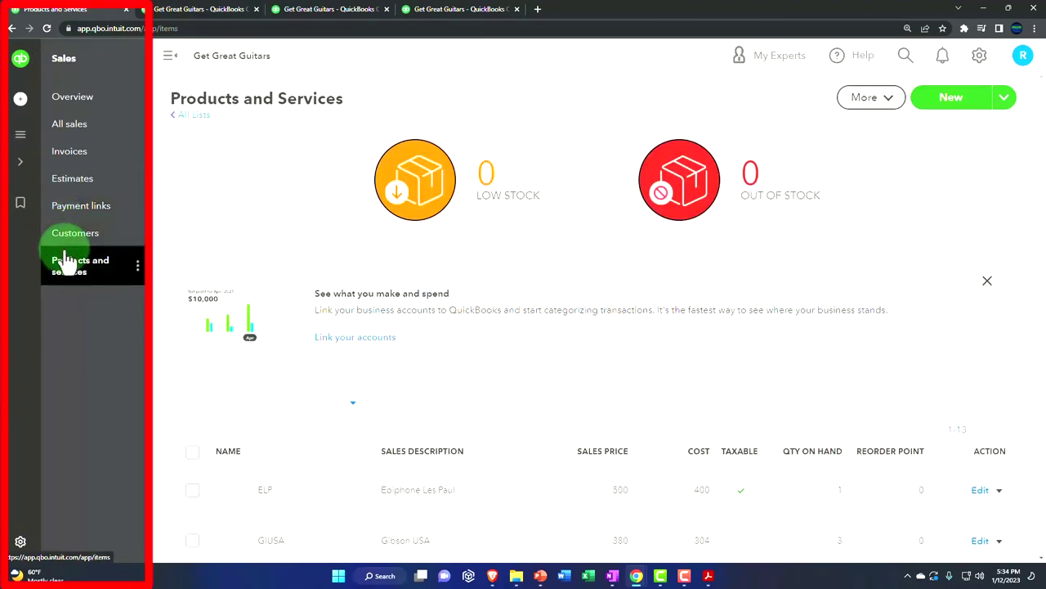
# - Review customer open balances in the Sales Customers list and locate the same list under Get paid & pay in the Sample Company window
pyautogui.click(65, 236)
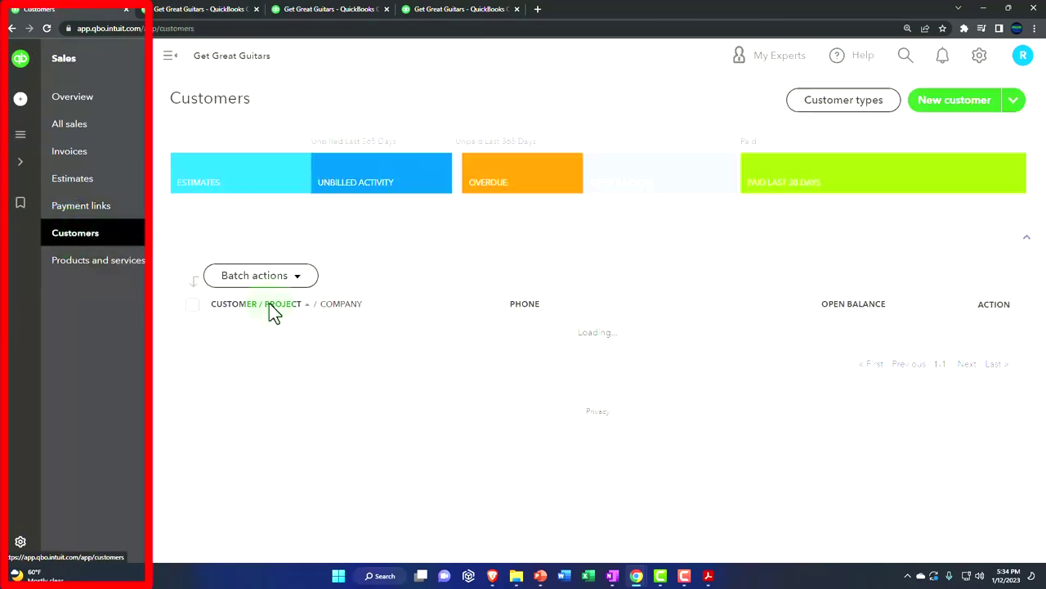
pyautogui.scroll(-2, 274, 313)
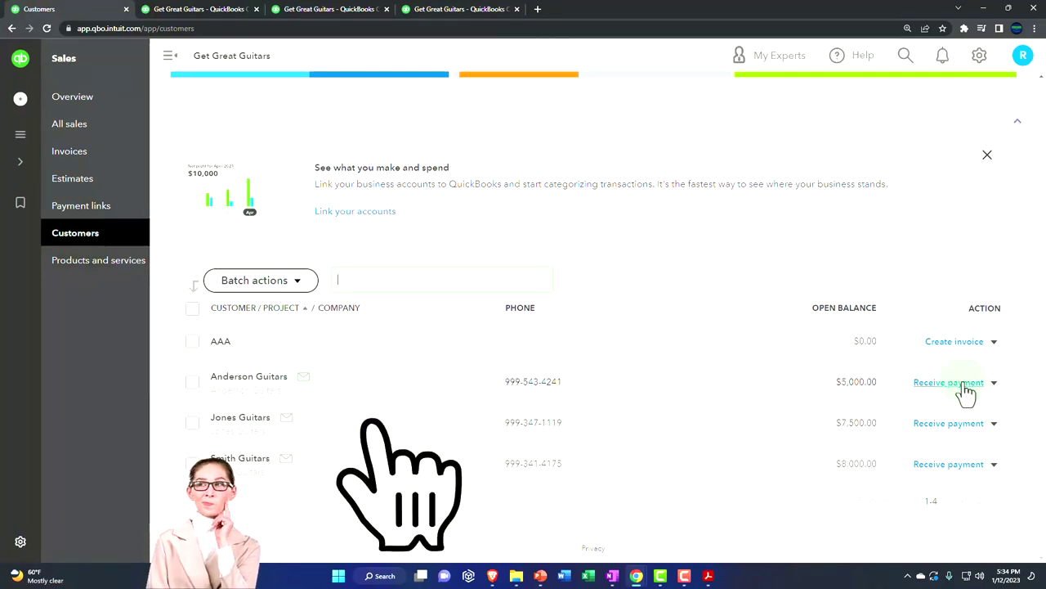
pyautogui.moveTo(1042, 90); pyautogui.dragTo(425, 54)
pyautogui.click(223, 99)
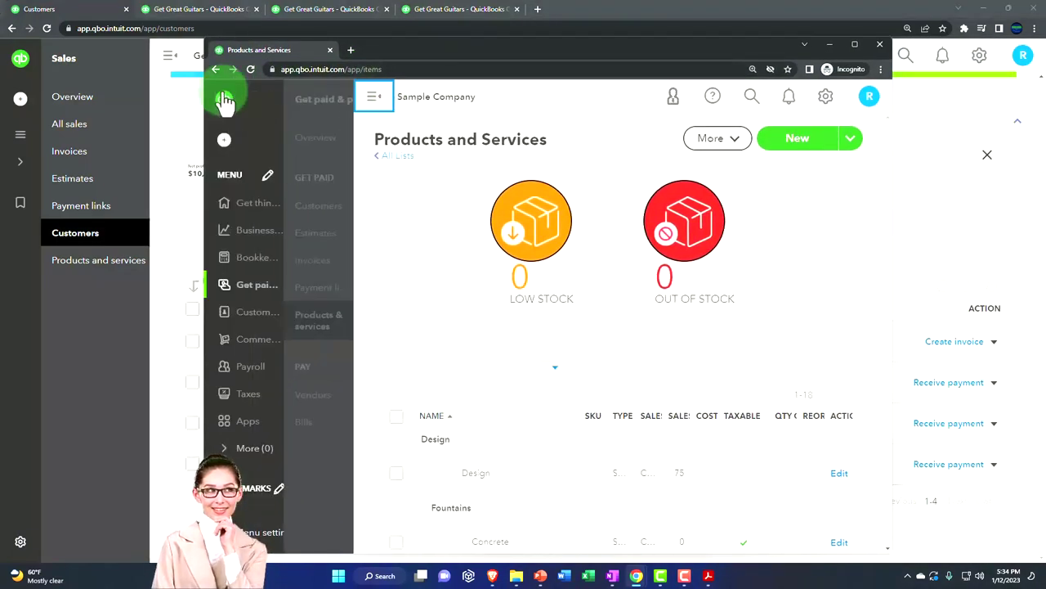
pyautogui.click(250, 288)
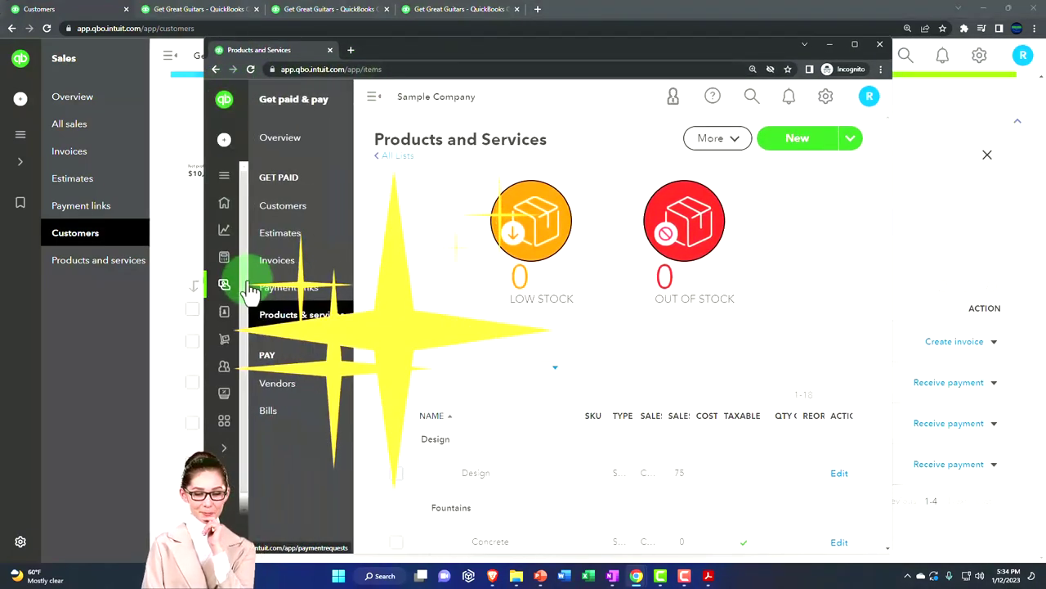
pyautogui.click(281, 211)
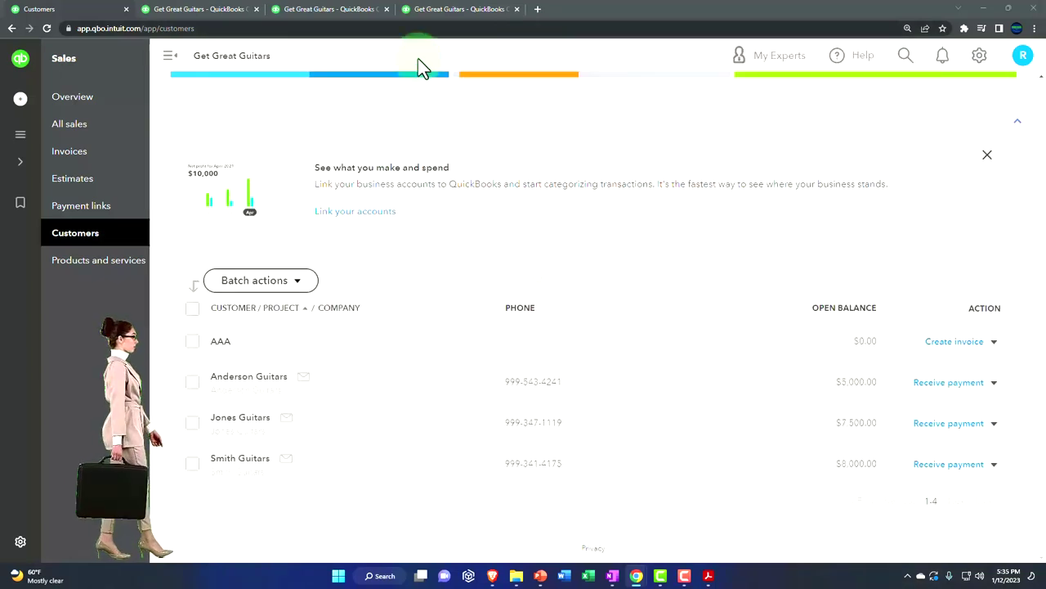
# - Return to the balance sheet tab and examine the Inventory Asset balance under Other Current Assets
pyautogui.click(354, 14)
pyautogui.click(229, 12)
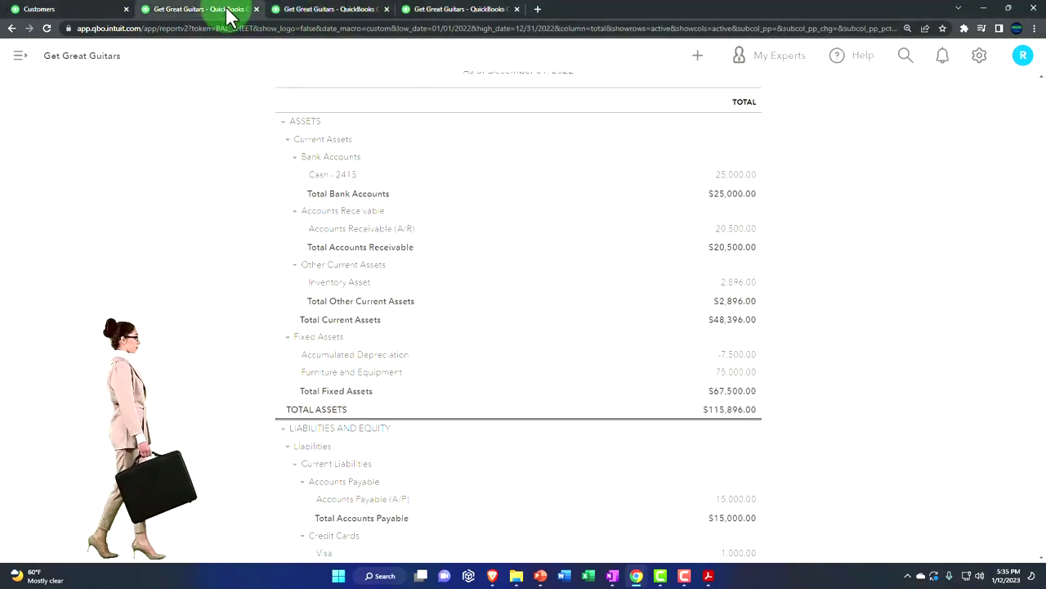
pyautogui.hotkey('ctrl', '+')
pyautogui.hotkey('ctrl', '+')
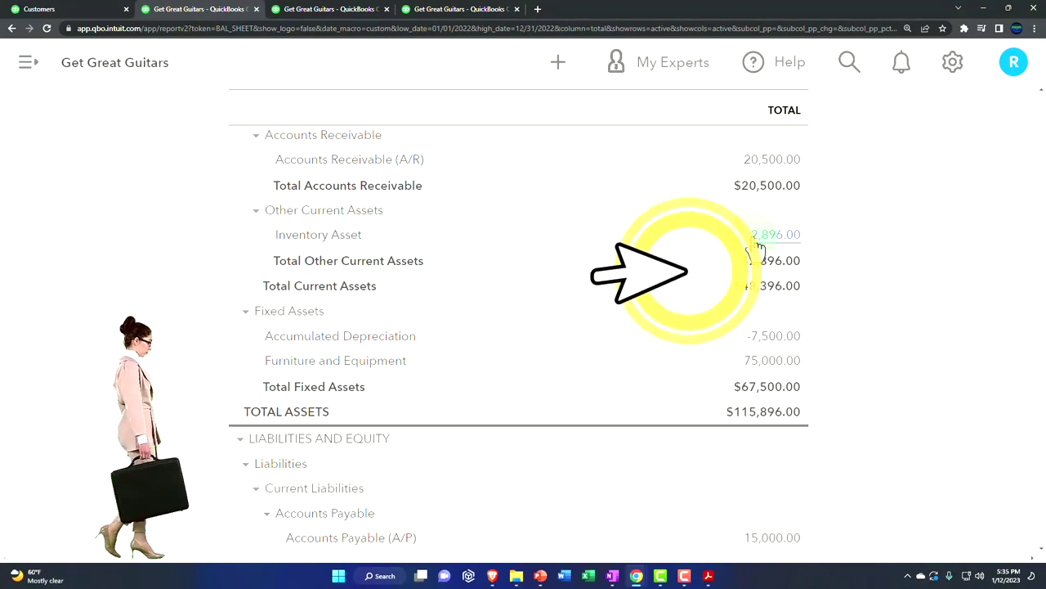
pyautogui.hotkey('ctrl', '+')
pyautogui.hotkey('ctrl', '-')
pyautogui.hotkey('ctrl', '-')
# - Start a new Expense transaction from the balance sheet tab and dismiss the guide about selecting who was paid
pyautogui.scroll(3, 613, 294)
pyautogui.scroll(2, 571, 303)
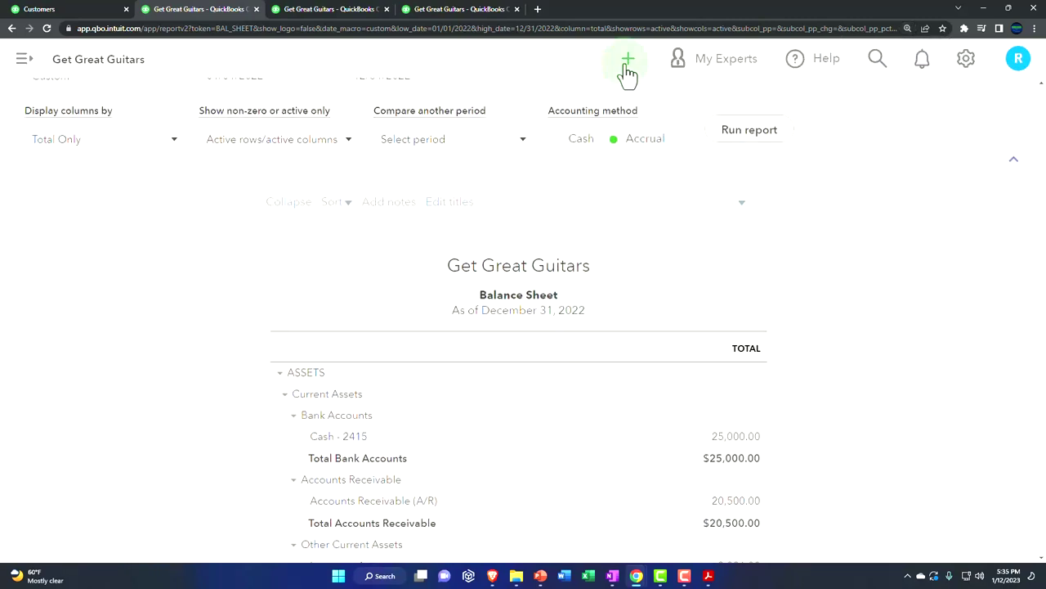
pyautogui.click(626, 67)
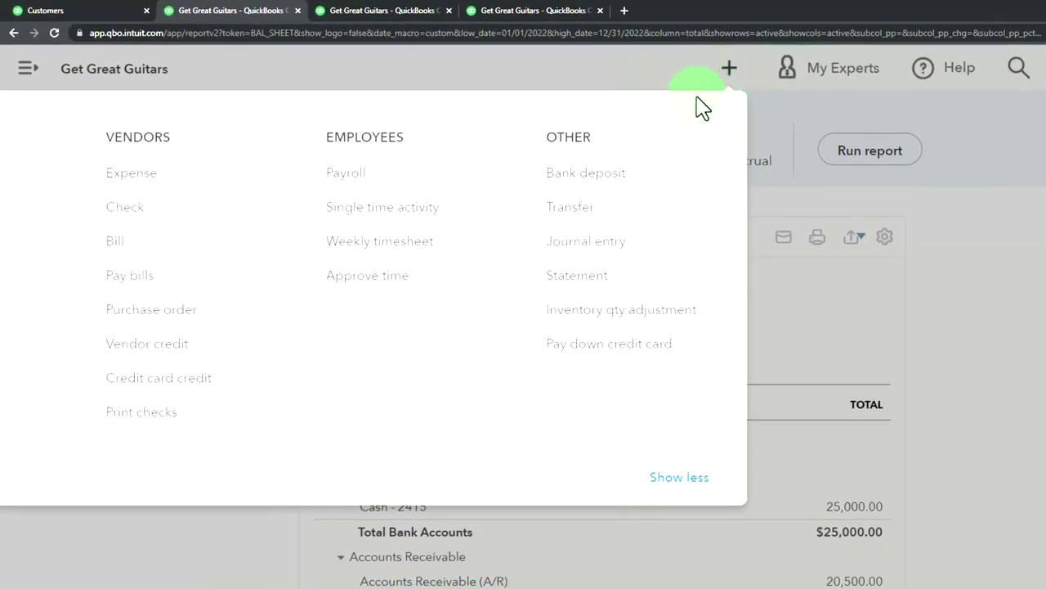
pyautogui.hotkey('ctrl', '-')
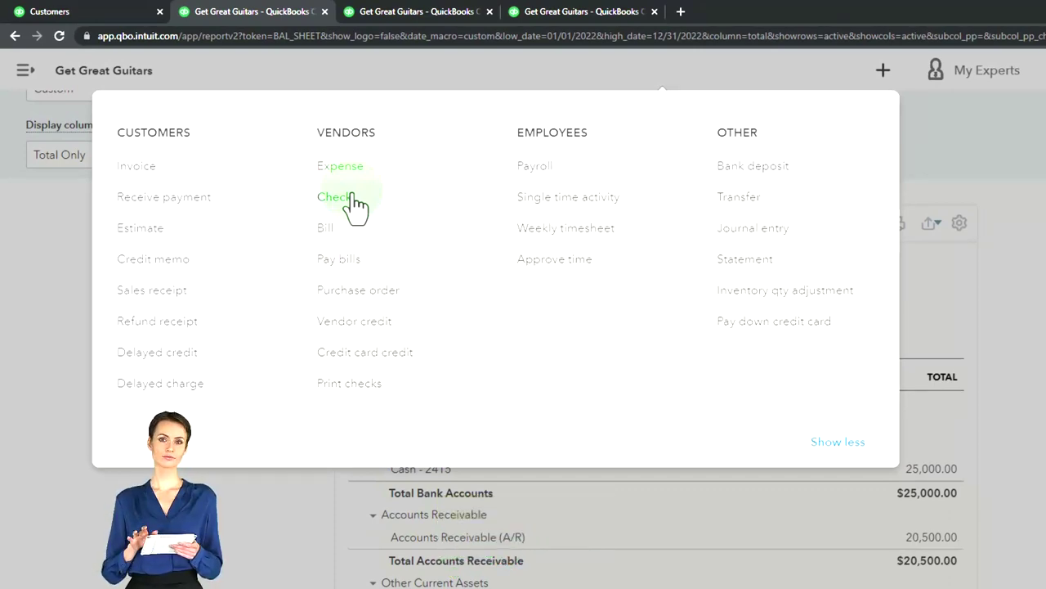
pyautogui.click(345, 169)
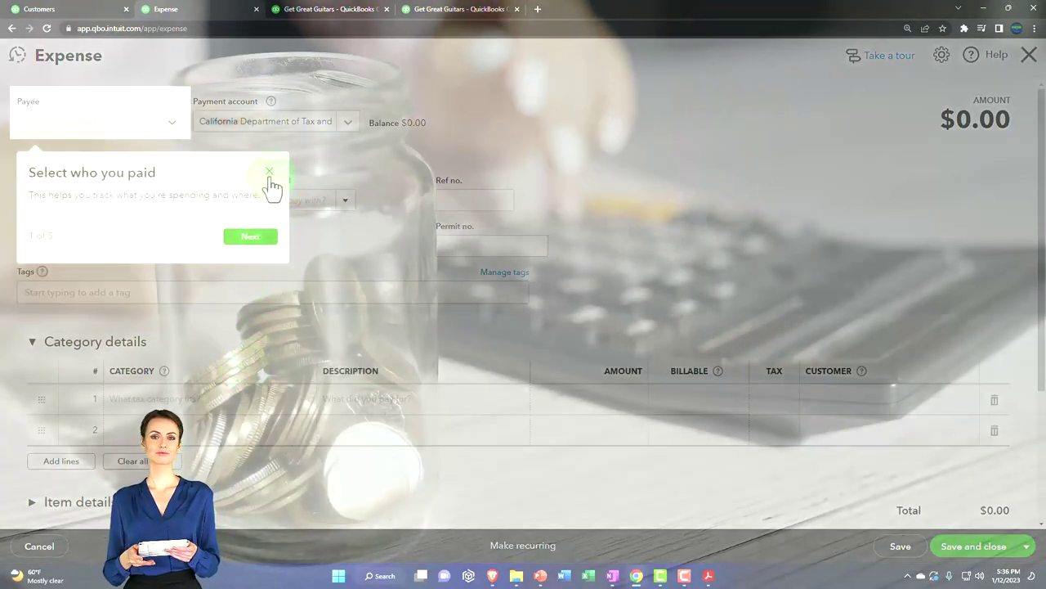
pyautogui.click(269, 173)
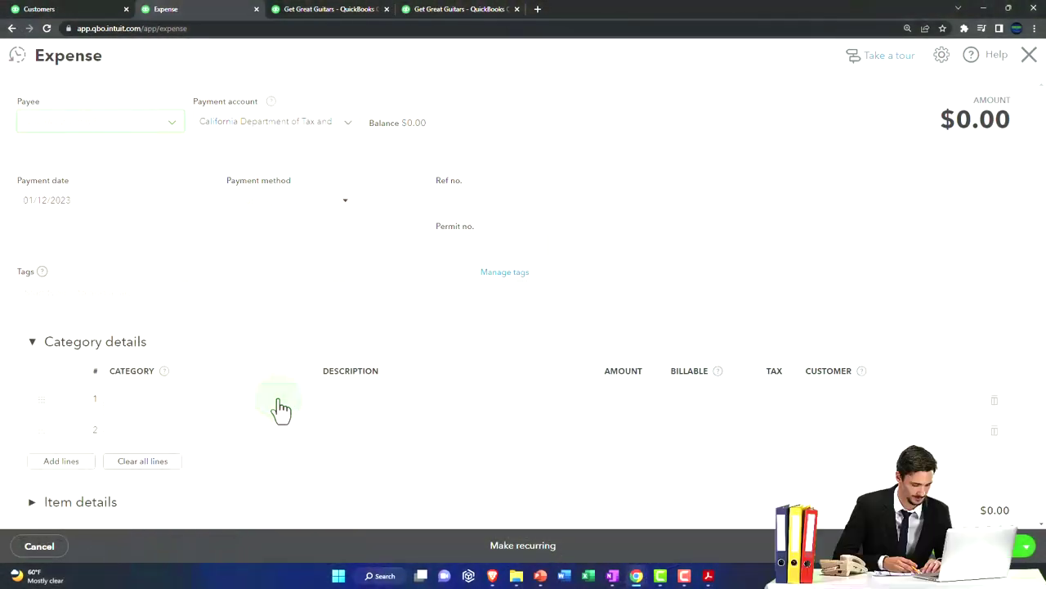
# - Expand Item details on the expense and add the EPSH Epiphone Semi-Hollow Body item to the first line
pyautogui.scroll(-1, 280, 409)
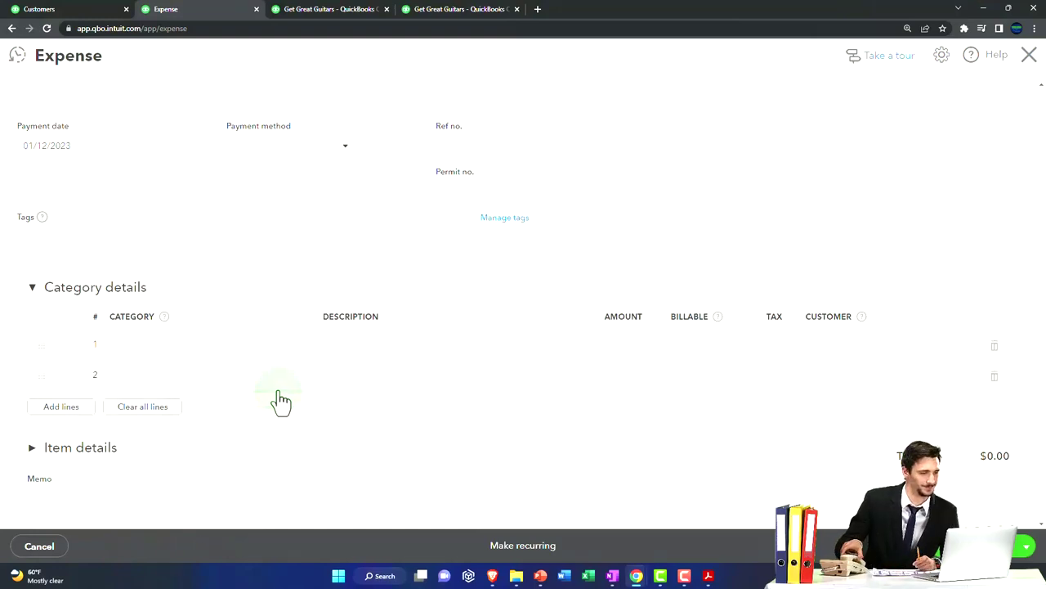
pyautogui.scroll(-1, 280, 400)
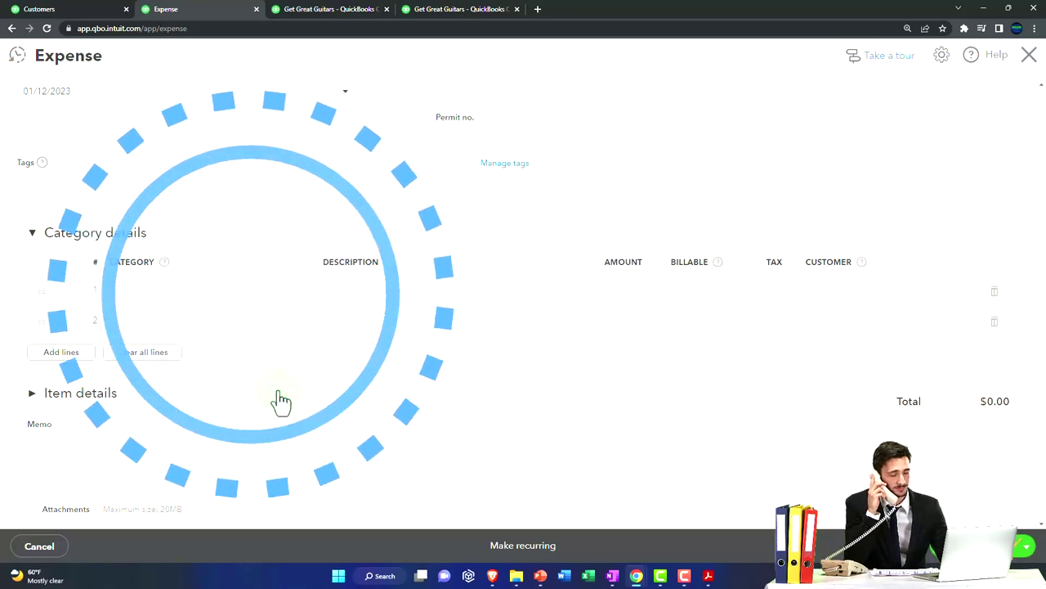
pyautogui.click(33, 394)
pyautogui.scroll(-1, 168, 367)
pyautogui.click(246, 352)
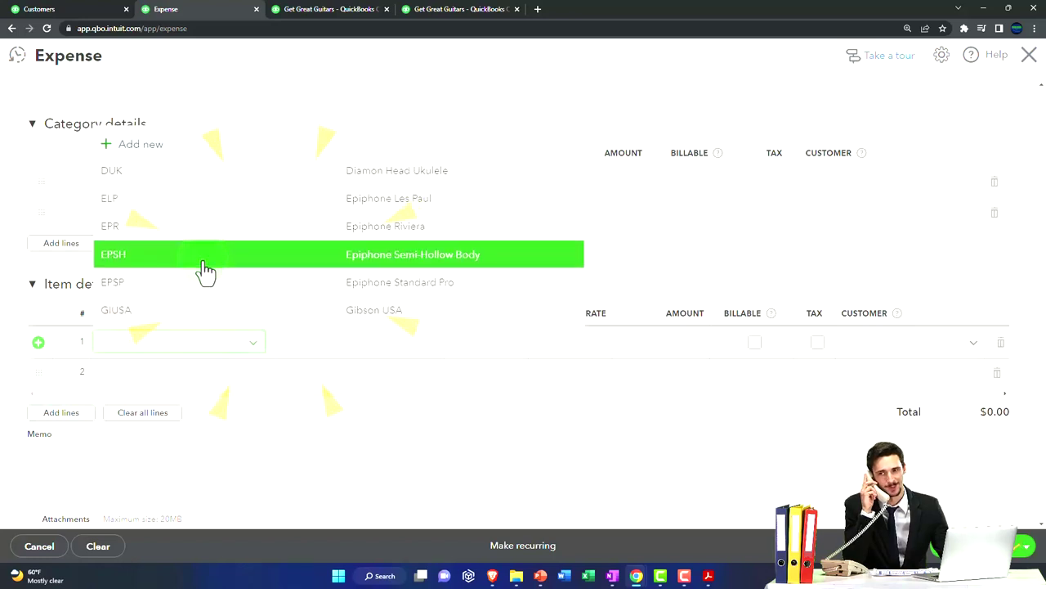
pyautogui.click(204, 272)
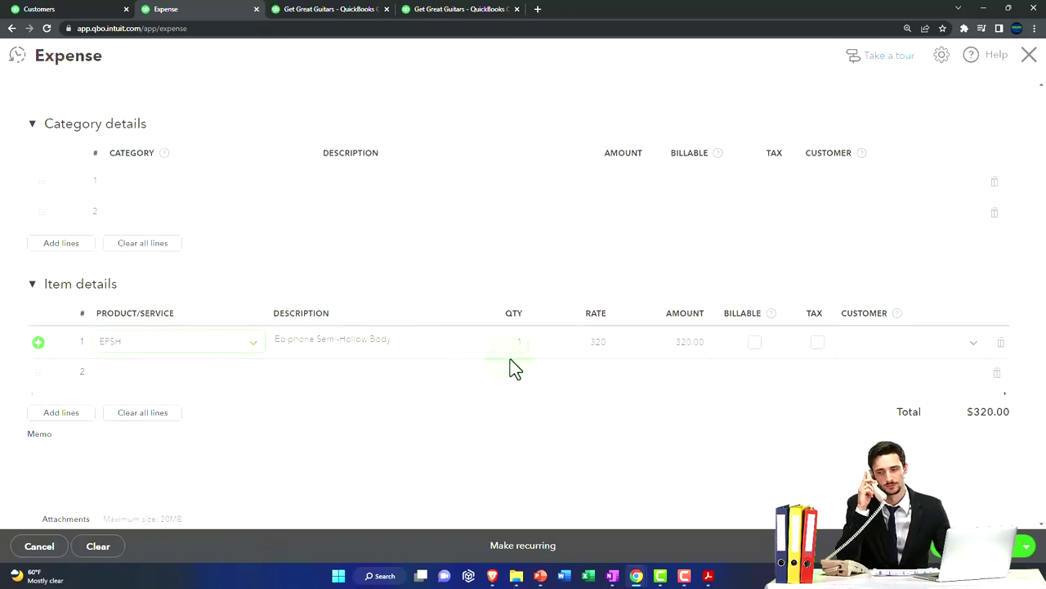
# - Set the first category line of the expense to Inventory Asset and leave the form without saving
pyautogui.scroll(1, 508, 372)
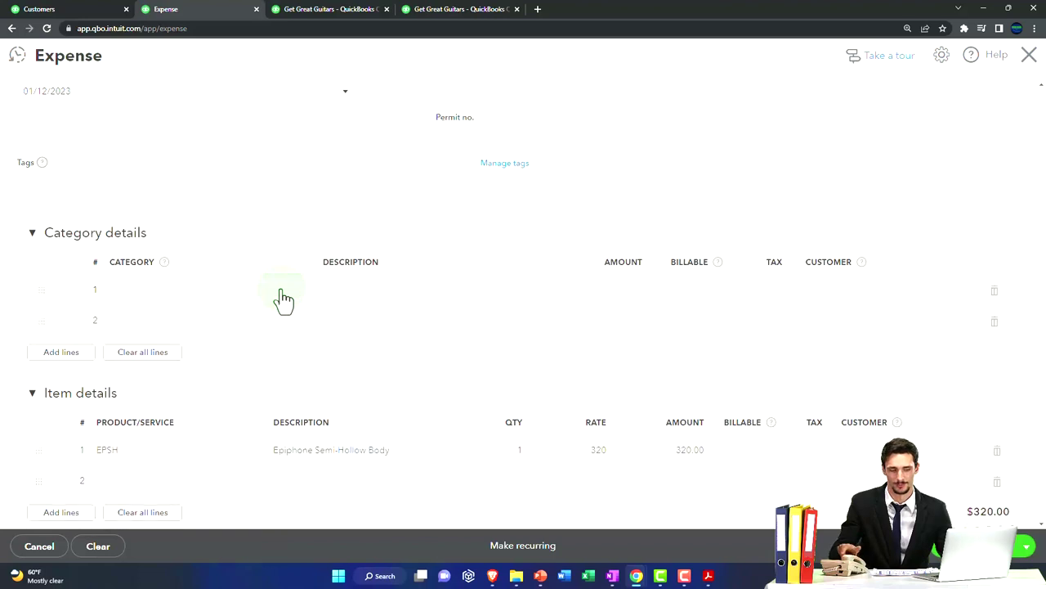
pyautogui.click(303, 305)
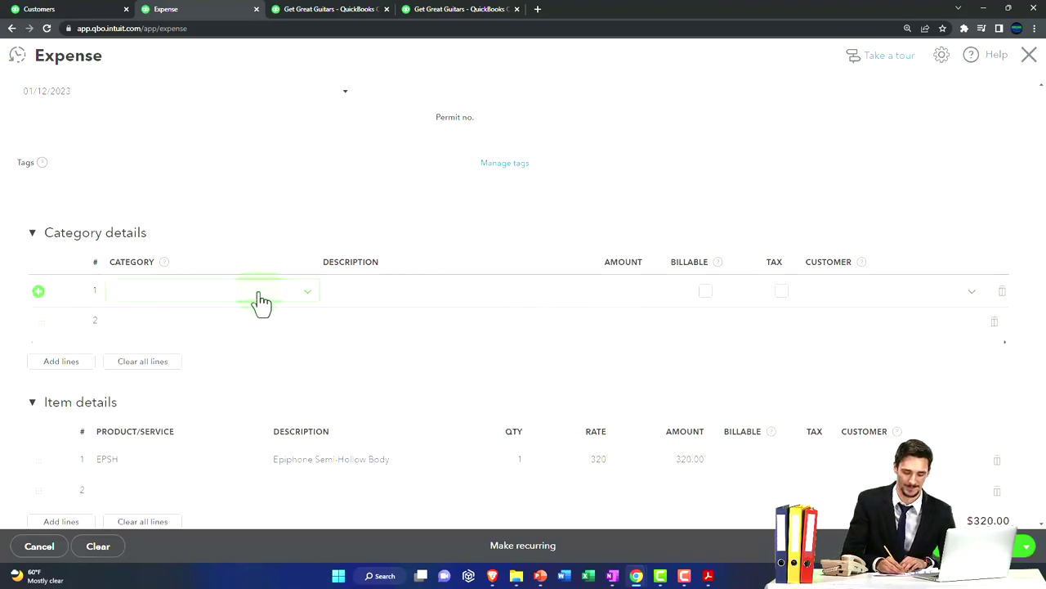
pyautogui.write('inve')
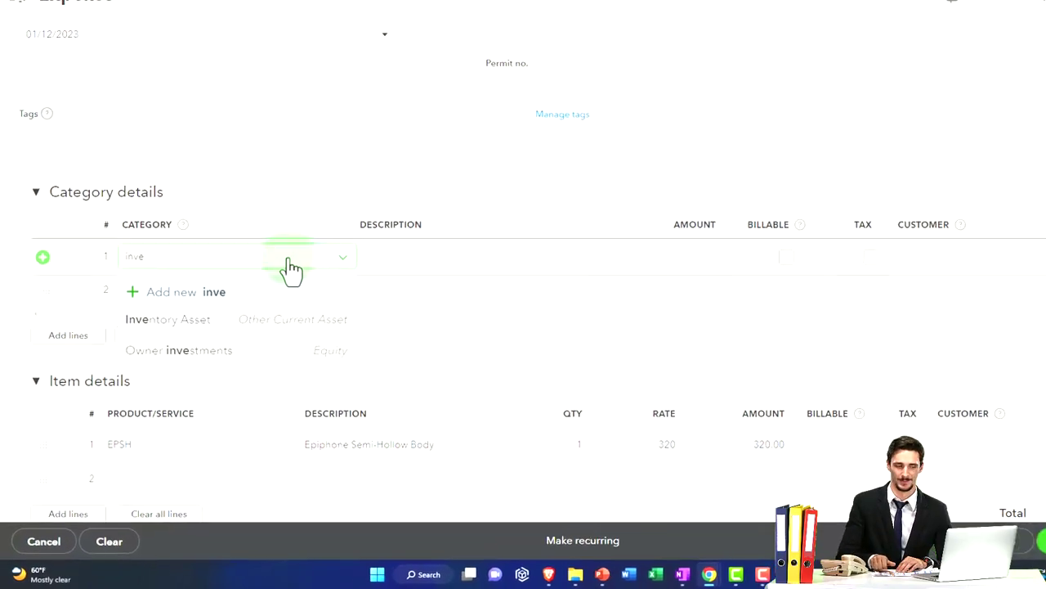
pyautogui.click(269, 292)
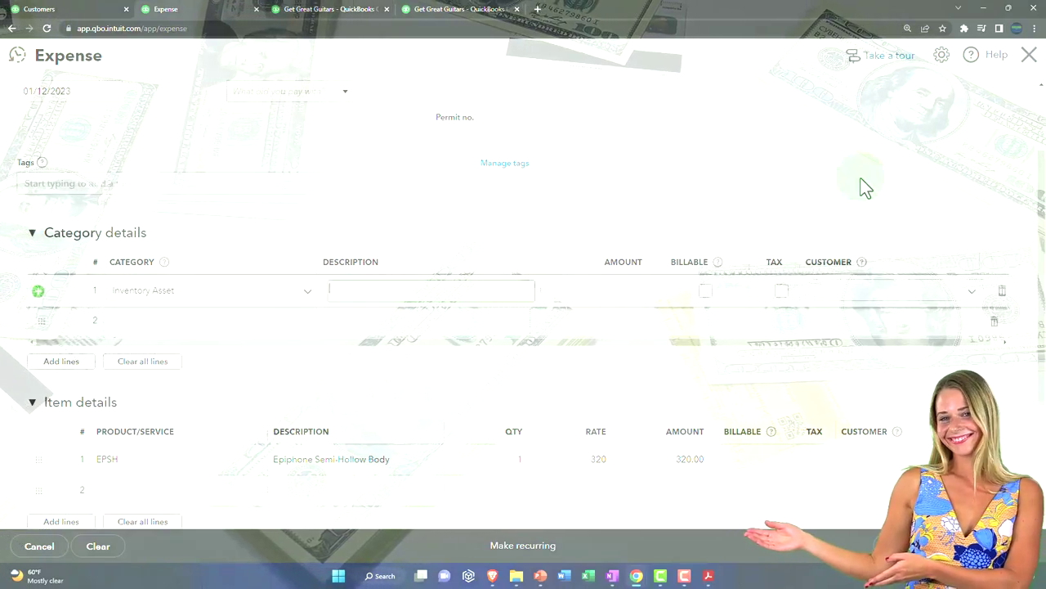
pyautogui.click(1028, 69)
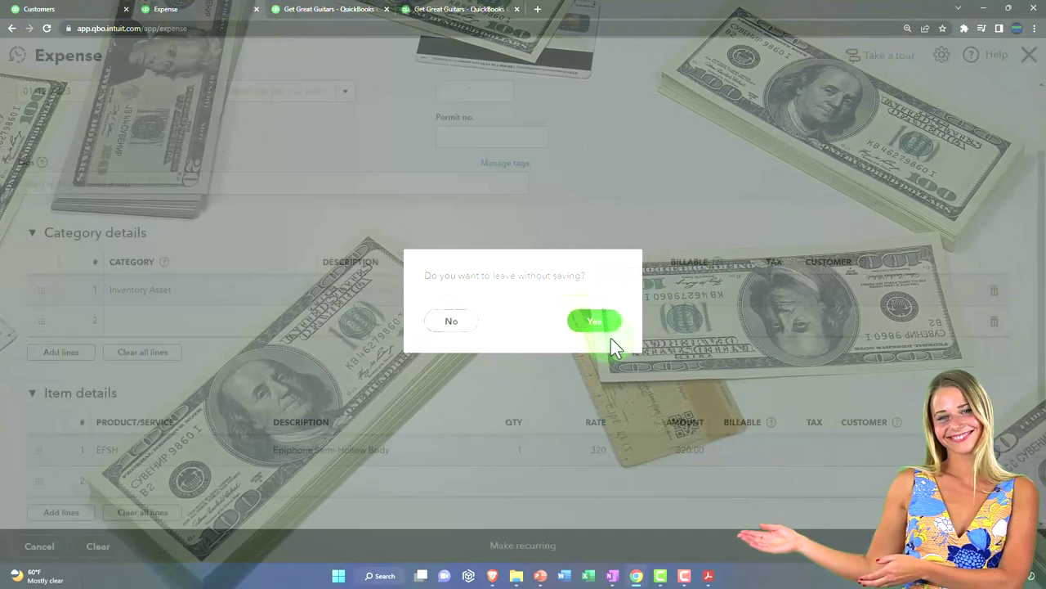
pyautogui.click(594, 320)
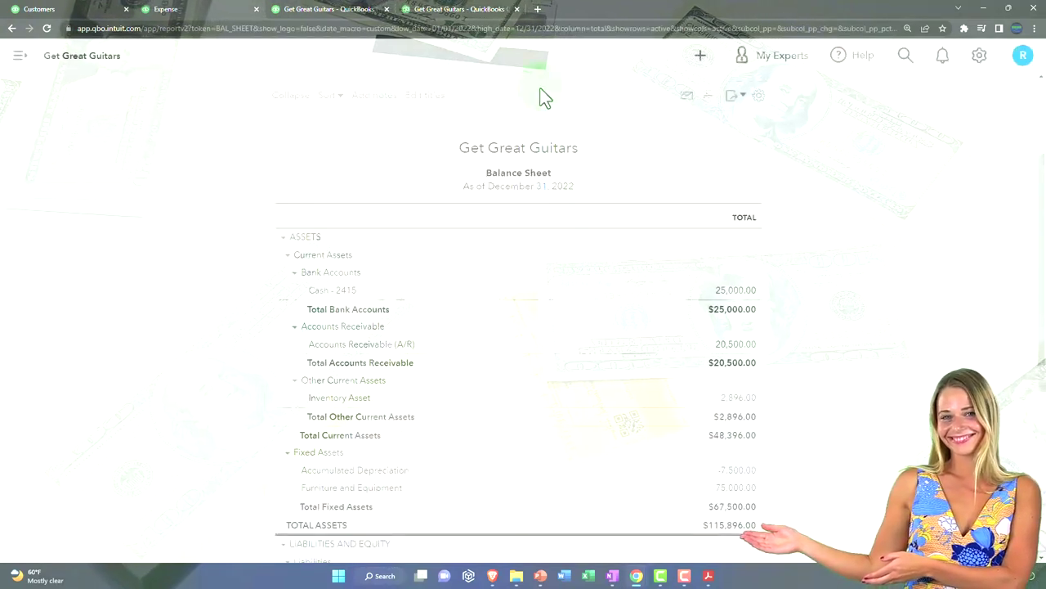
# - Duplicate the browser tab containing the A/R Aging Summary report
pyautogui.click(463, 9)
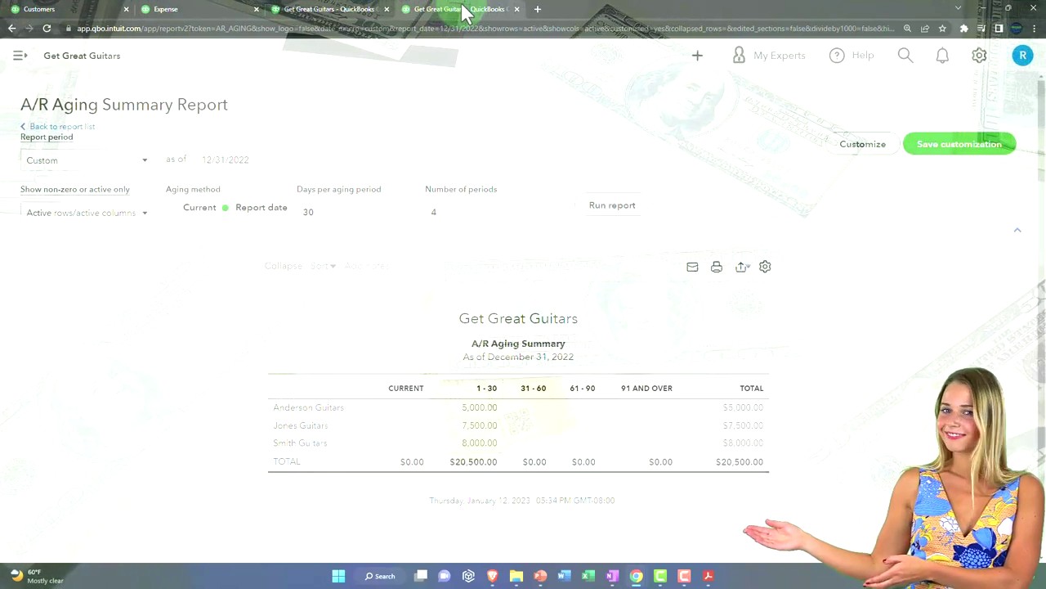
pyautogui.rightClick(463, 10)
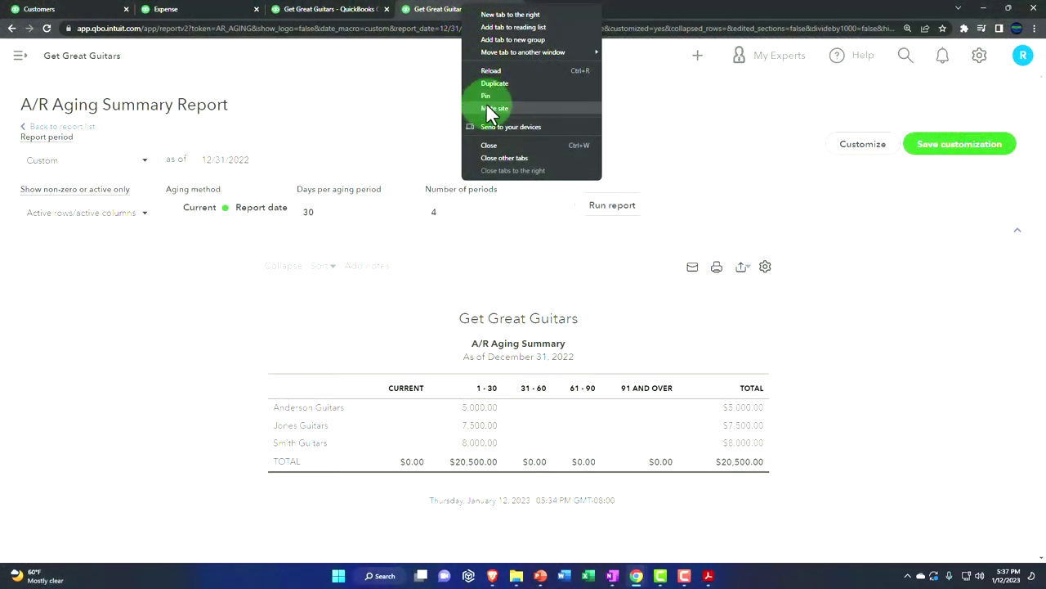
pyautogui.click(489, 83)
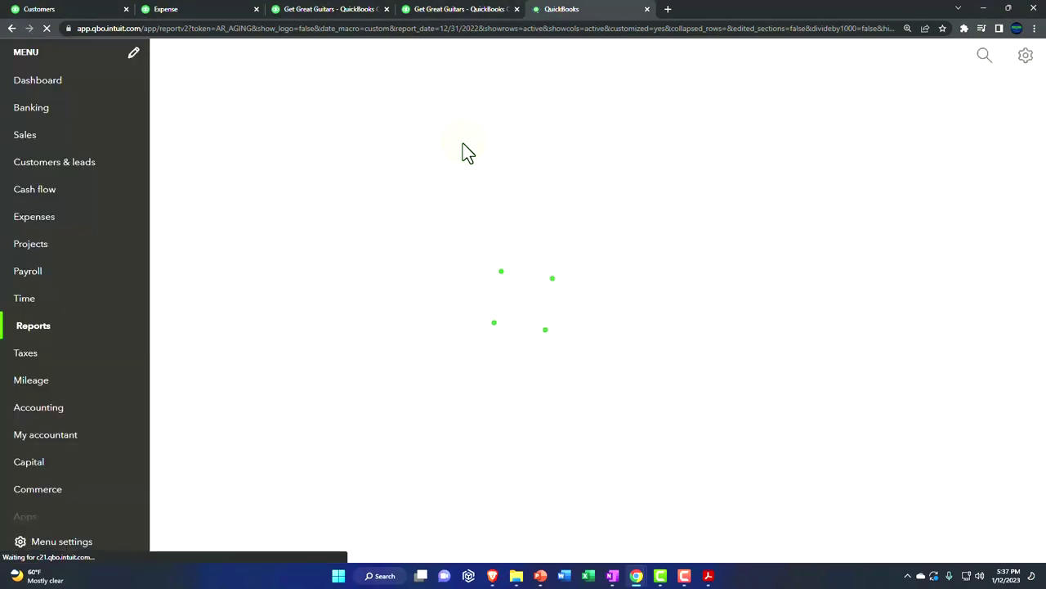
# - In the duplicated tab, search the reports for "inve" and open the Inventory Valuation Summary
pyautogui.click(45, 408)
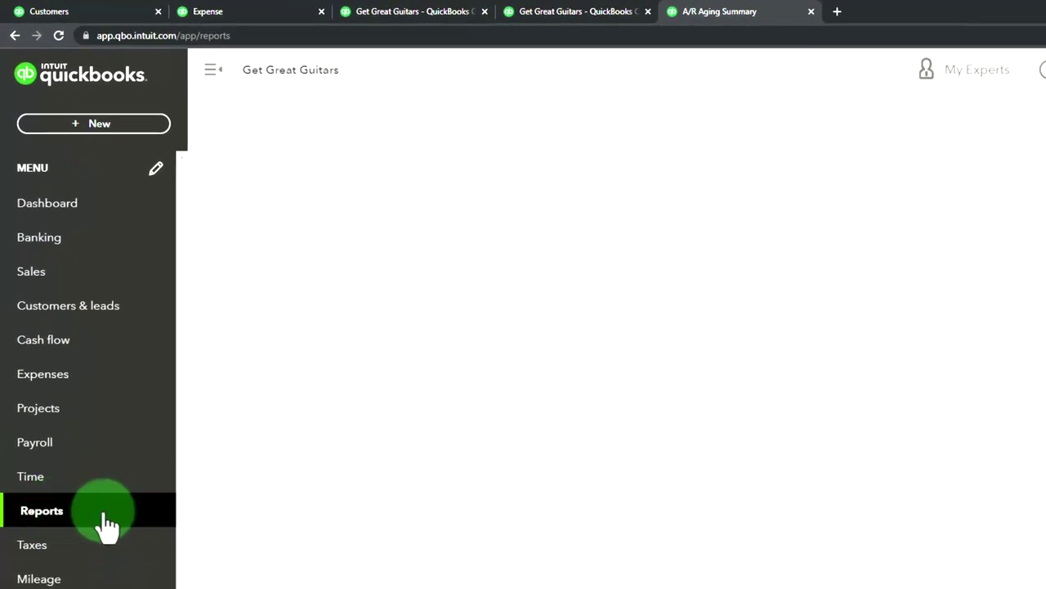
pyautogui.click(939, 304)
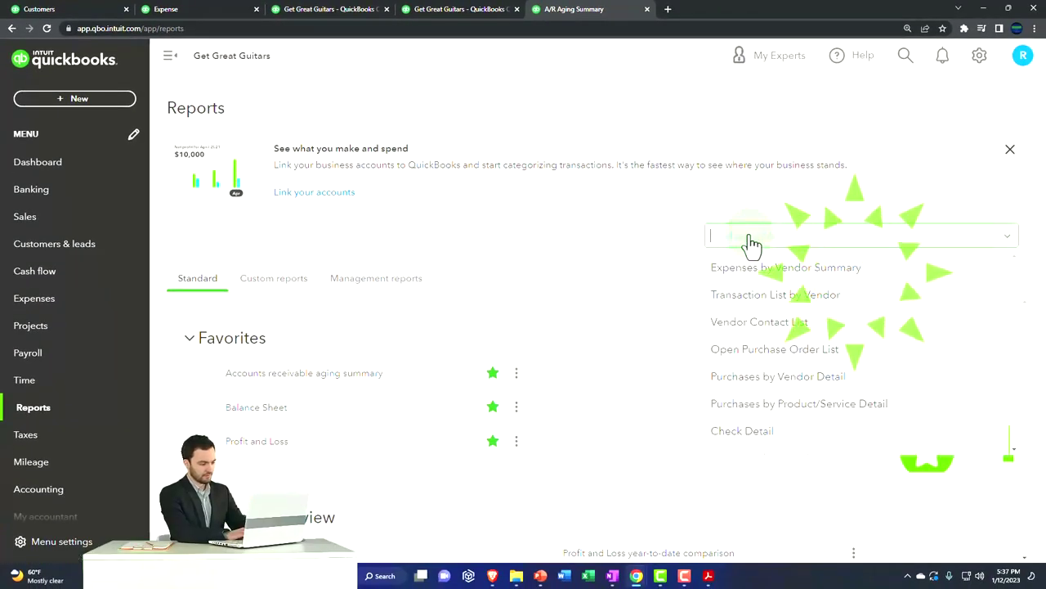
pyautogui.write('inve')
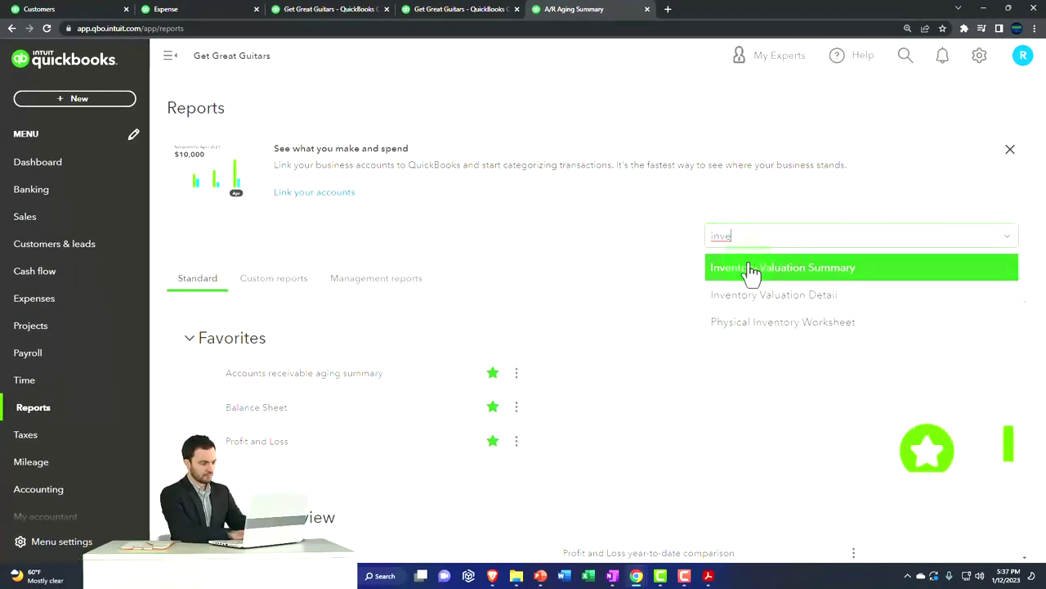
pyautogui.click(750, 270)
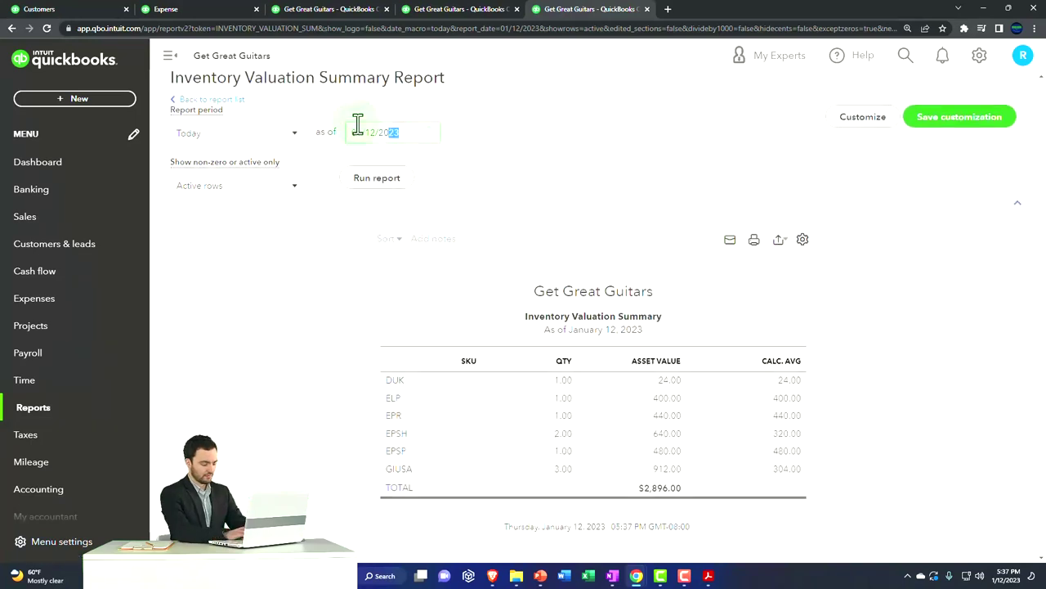
# - Run the Inventory Valuation Summary as of 12/31/2022 and review its total asset value
pyautogui.write('123122')
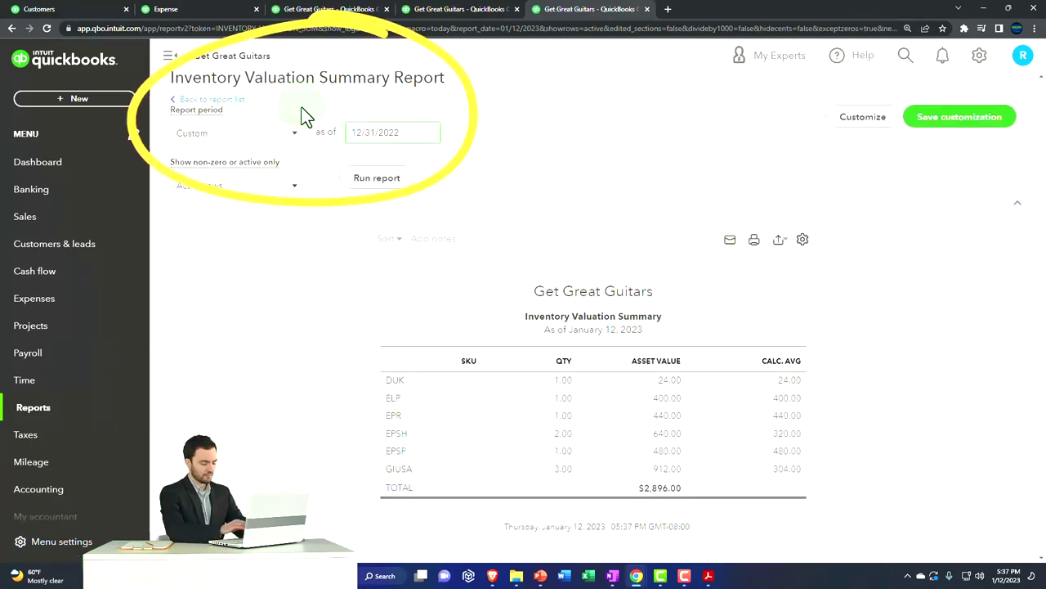
pyautogui.click(377, 178)
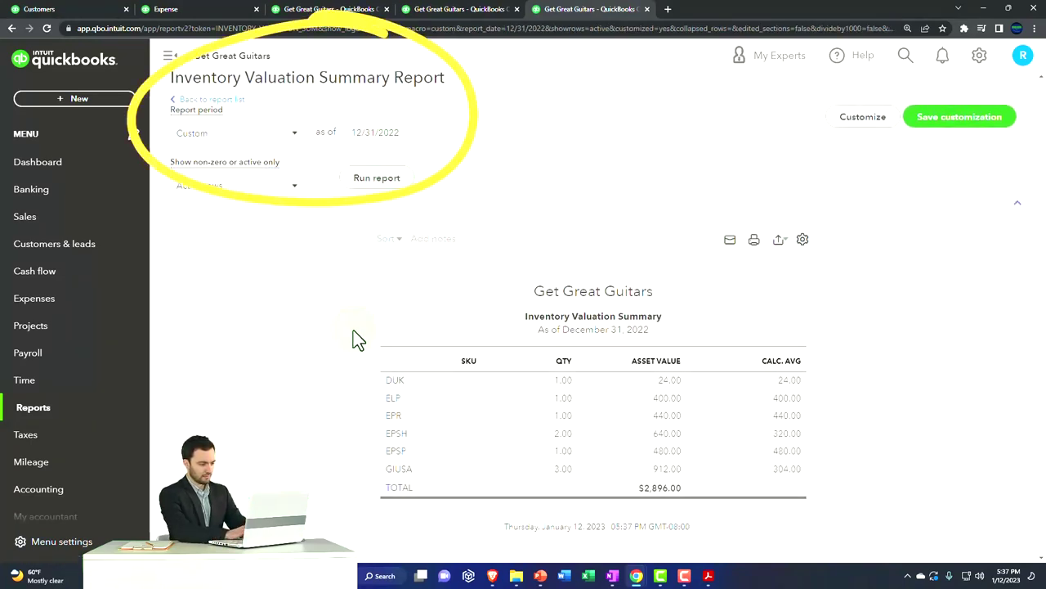
pyautogui.scroll(-1, 360, 364)
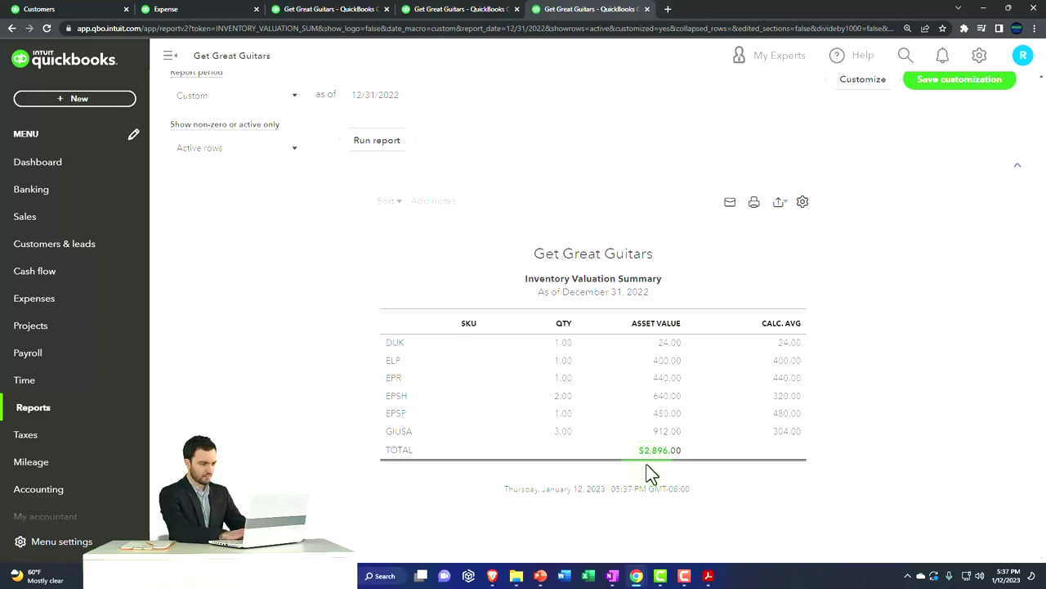
# - Return to the balance sheet tab and compare Inventory Asset with the inventory valuation total
pyautogui.click(346, 12)
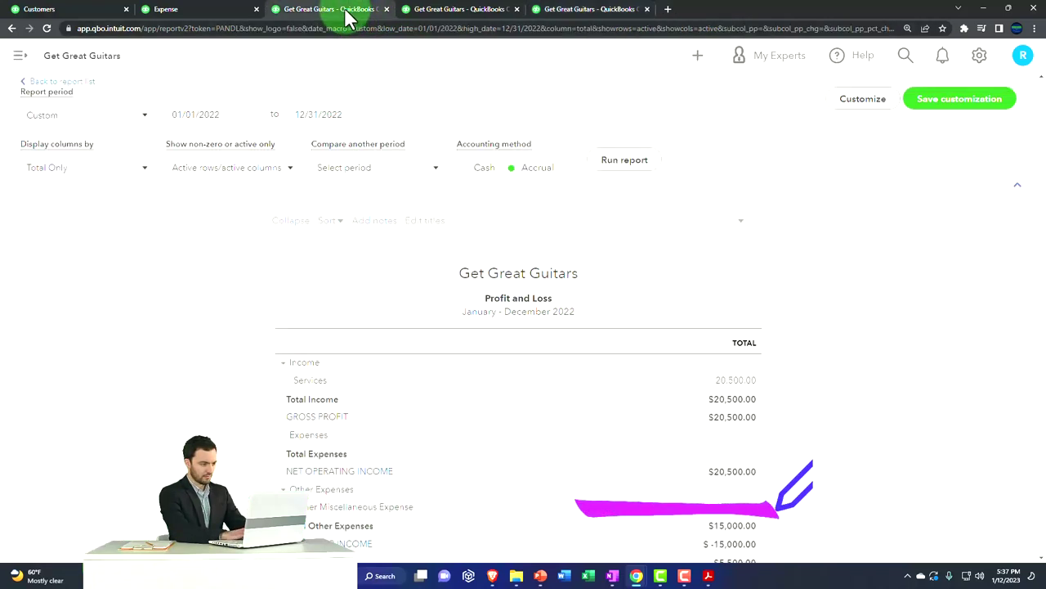
pyautogui.click(226, 13)
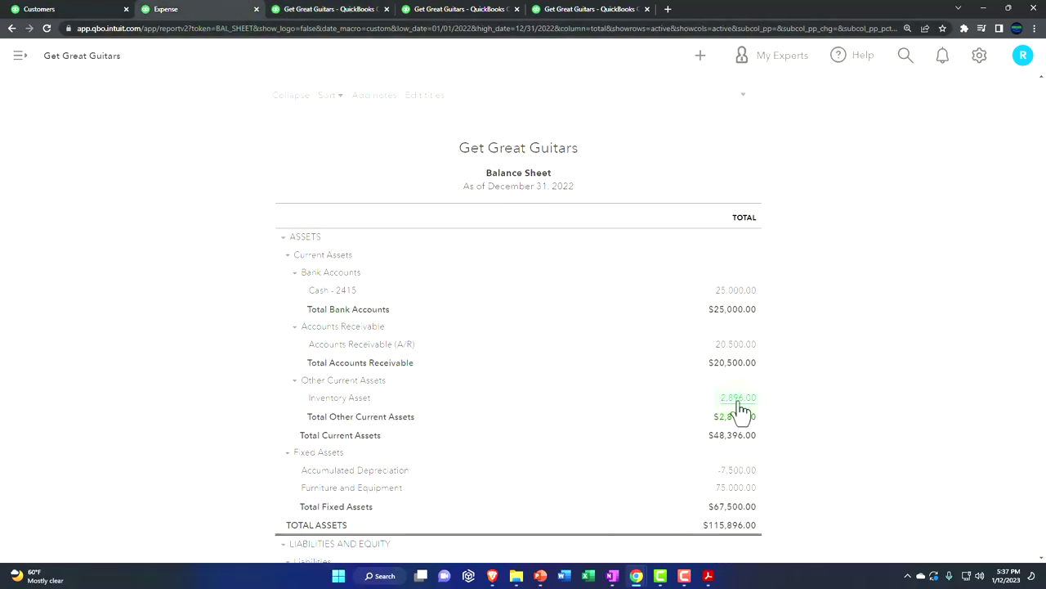
pyautogui.scroll(-1, 739, 408)
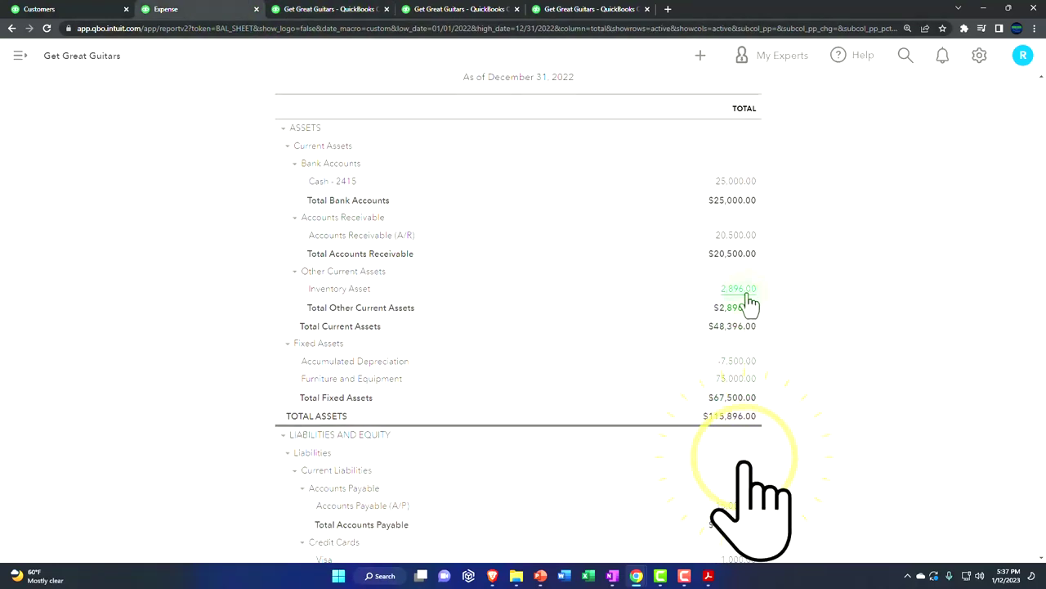
# - Open a blank invoice form, review its product/service line fields, and close it without saving
pyautogui.click(699, 54)
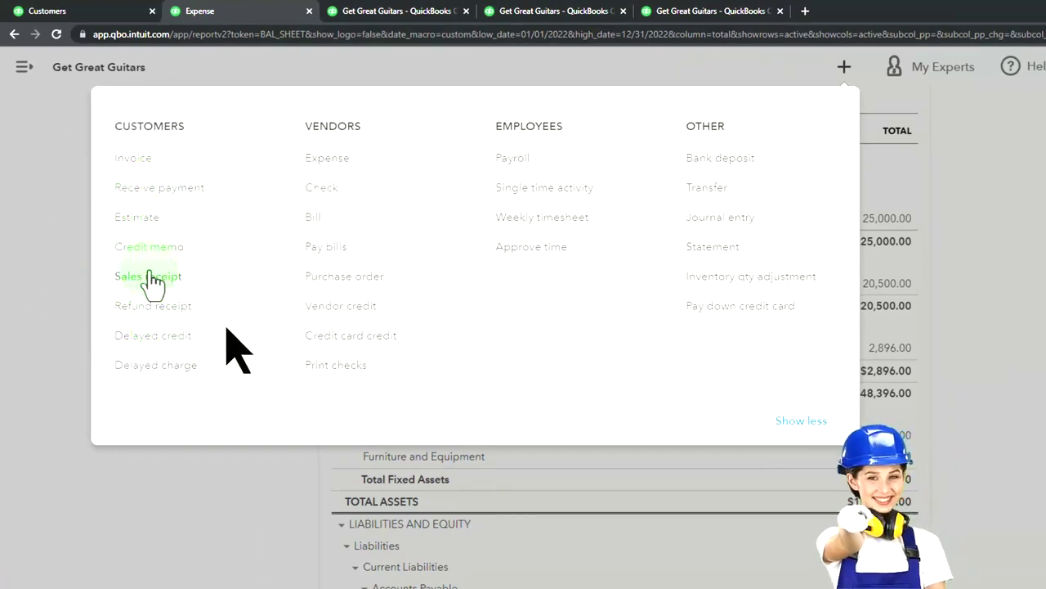
pyautogui.click(141, 173)
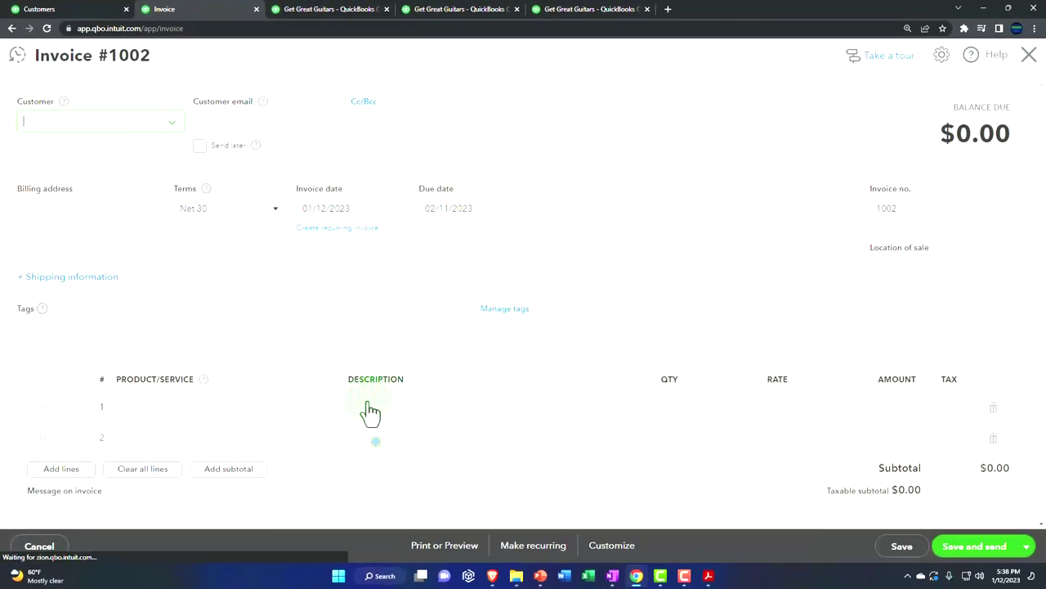
pyautogui.click(375, 407)
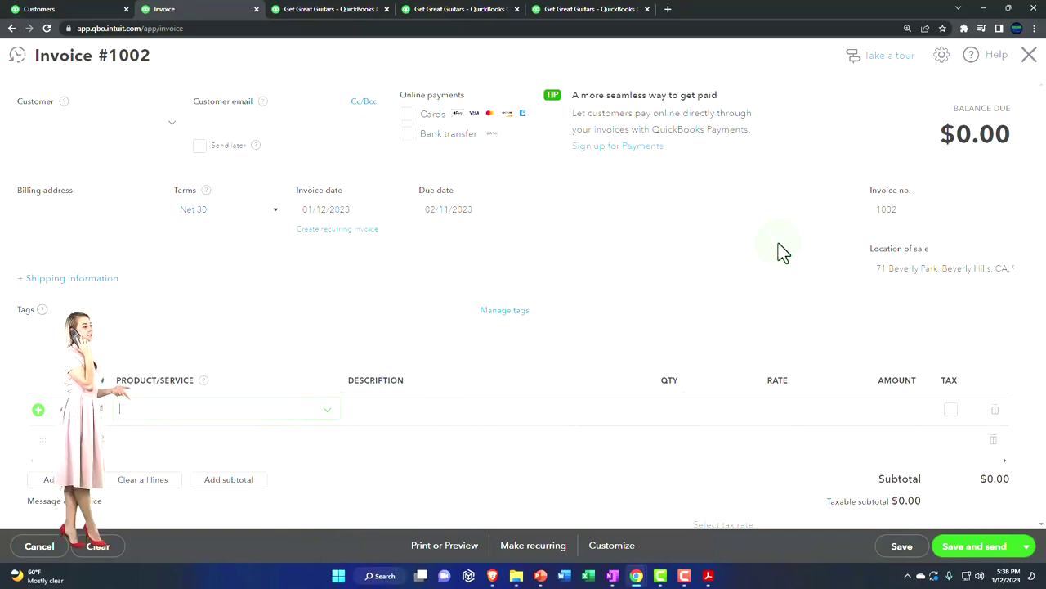
pyautogui.click(871, 199)
pyautogui.click(1029, 56)
pyautogui.click(599, 321)
pyautogui.scroll(-1, 603, 332)
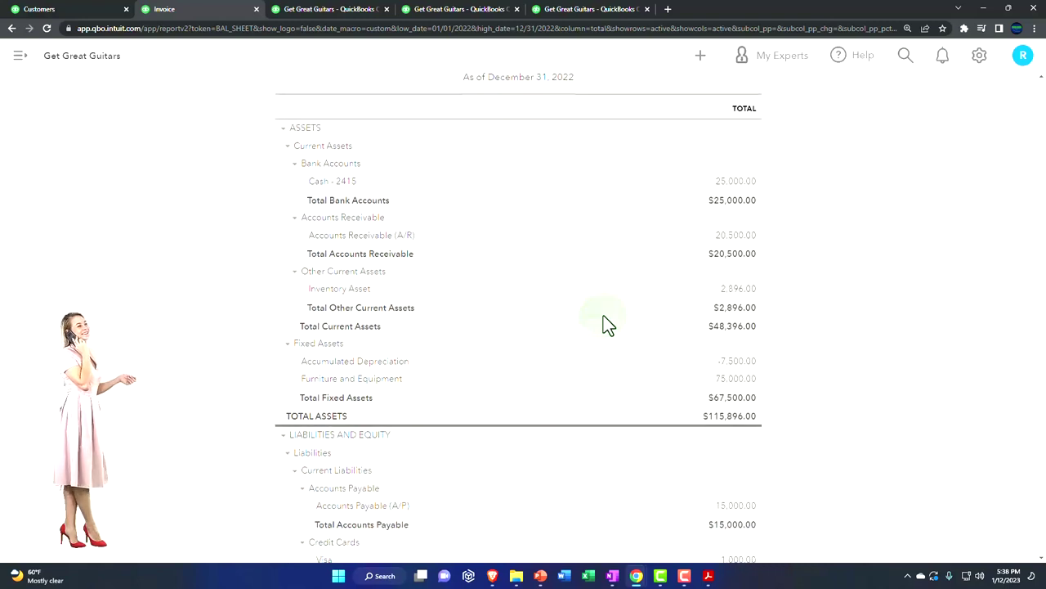
# - Switch from the balance sheet to the Profit and Loss report and review its 2022 income and expense lines
pyautogui.click(684, 313)
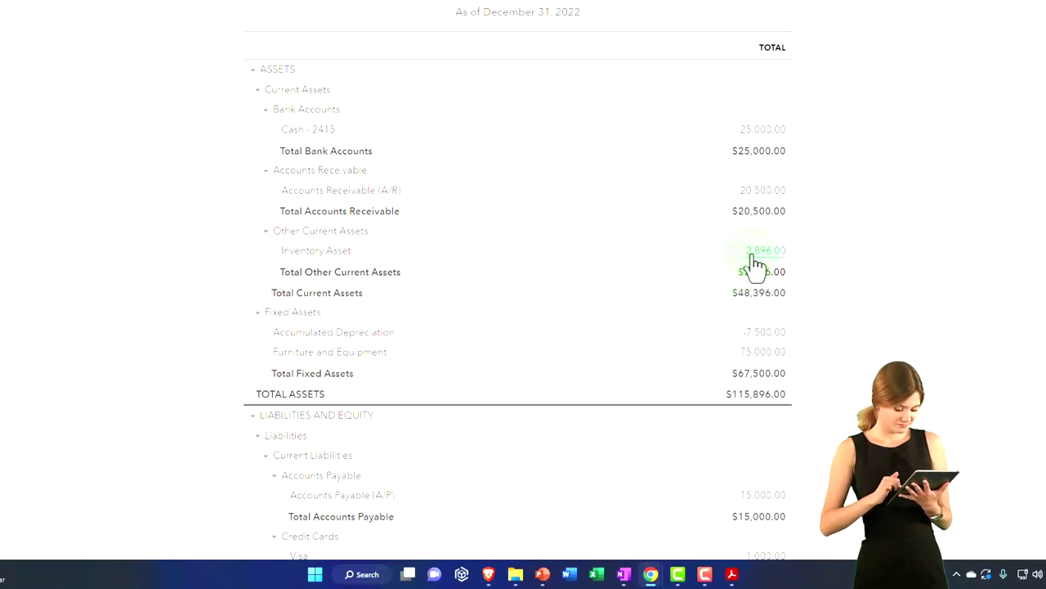
pyautogui.click(327, 10)
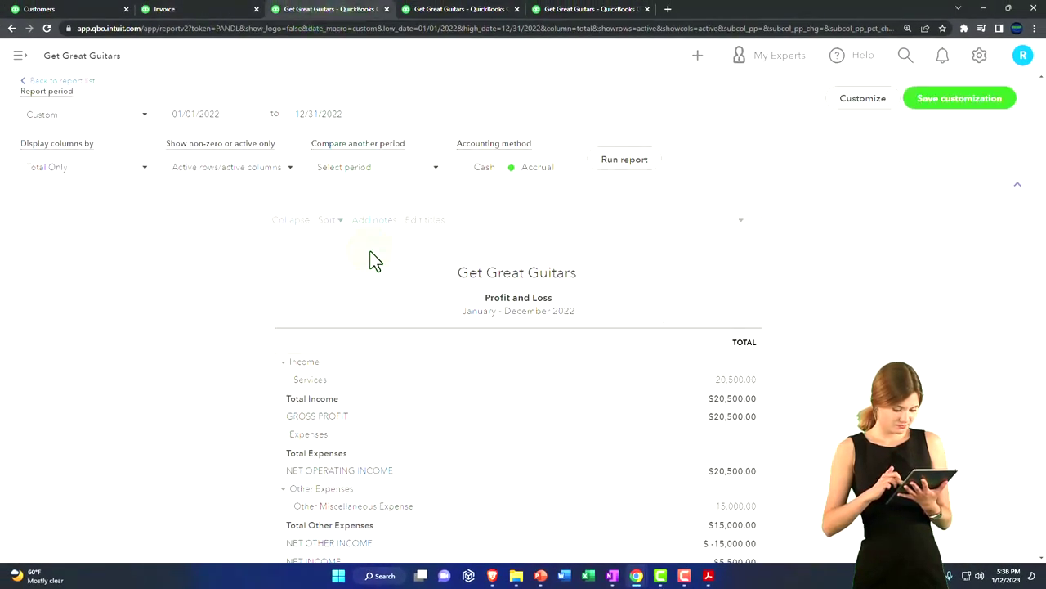
pyautogui.scroll(-2, 409, 395)
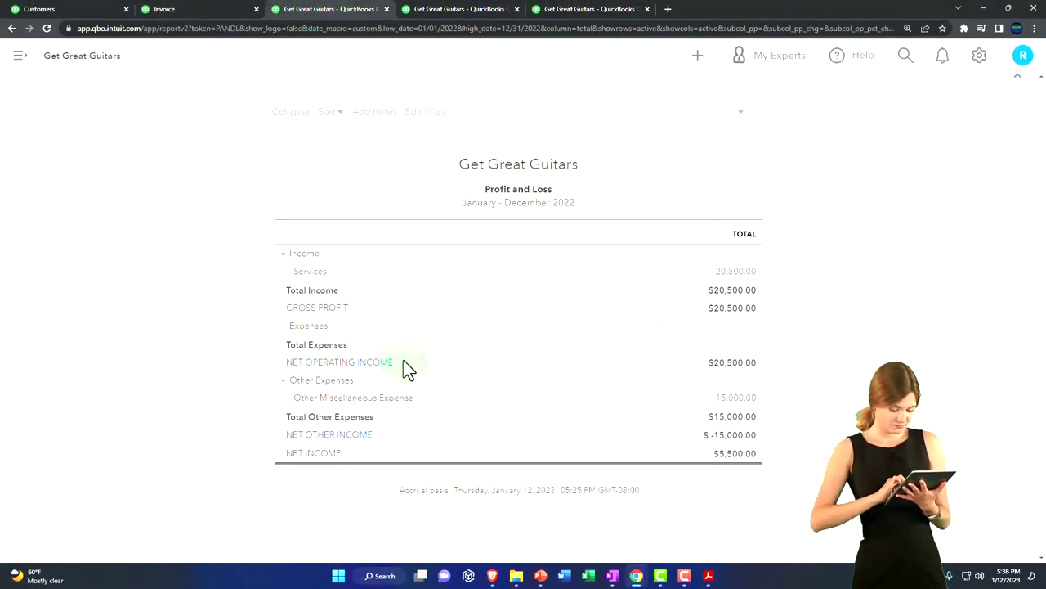
pyautogui.click(402, 360)
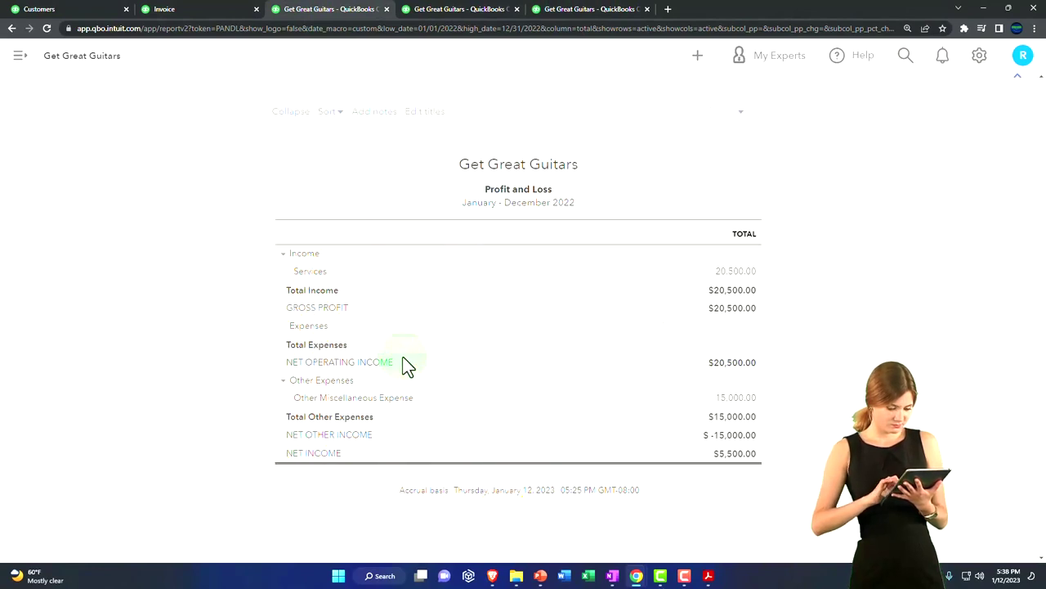
# - Return to the balance sheet and look through the list of new transaction types, leaving it without creating anything
pyautogui.click(215, 11)
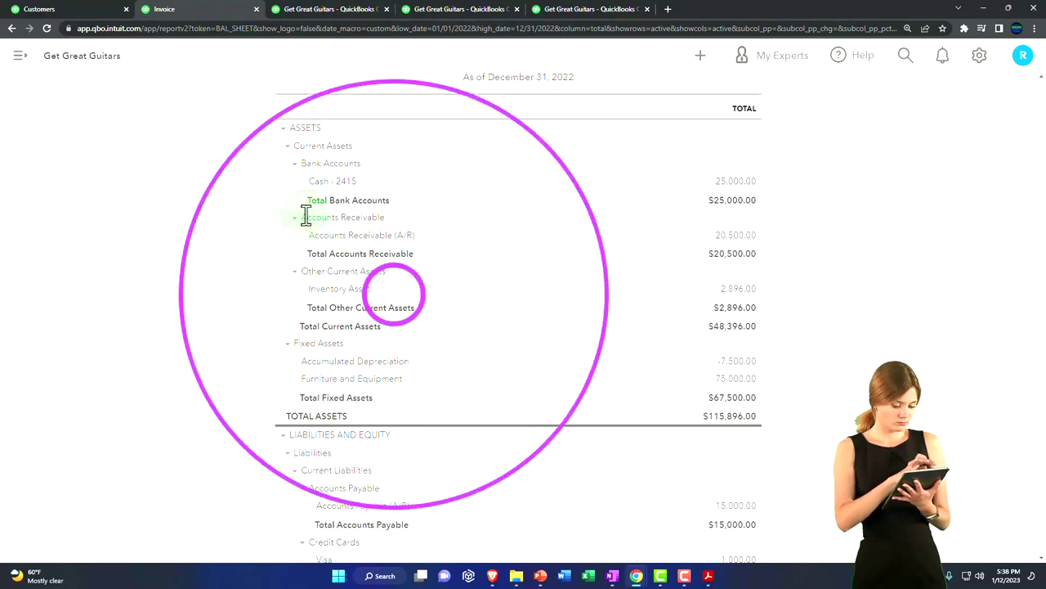
pyautogui.click(701, 57)
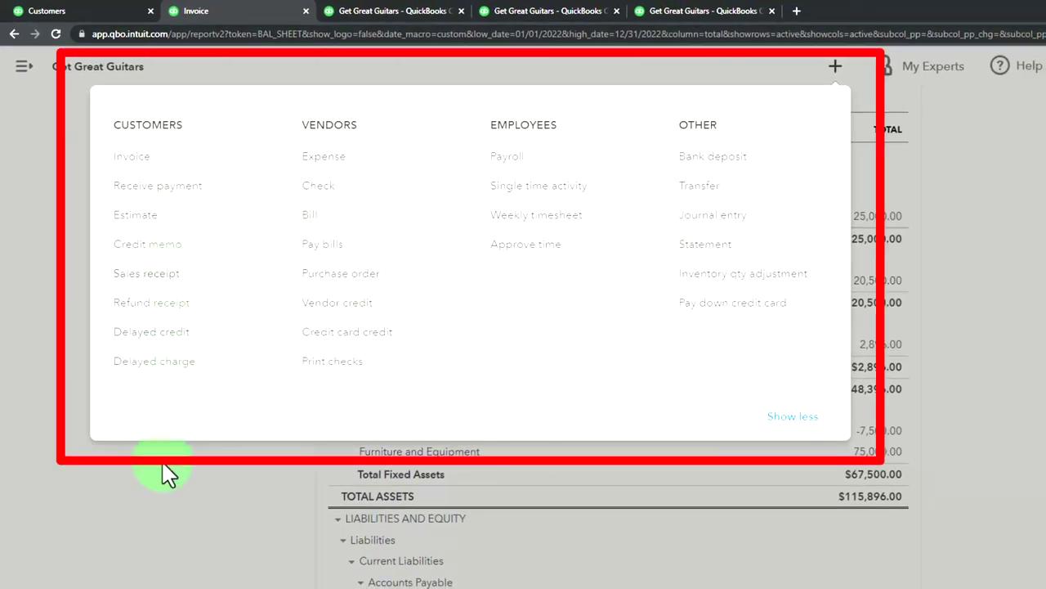
pyautogui.click(163, 464)
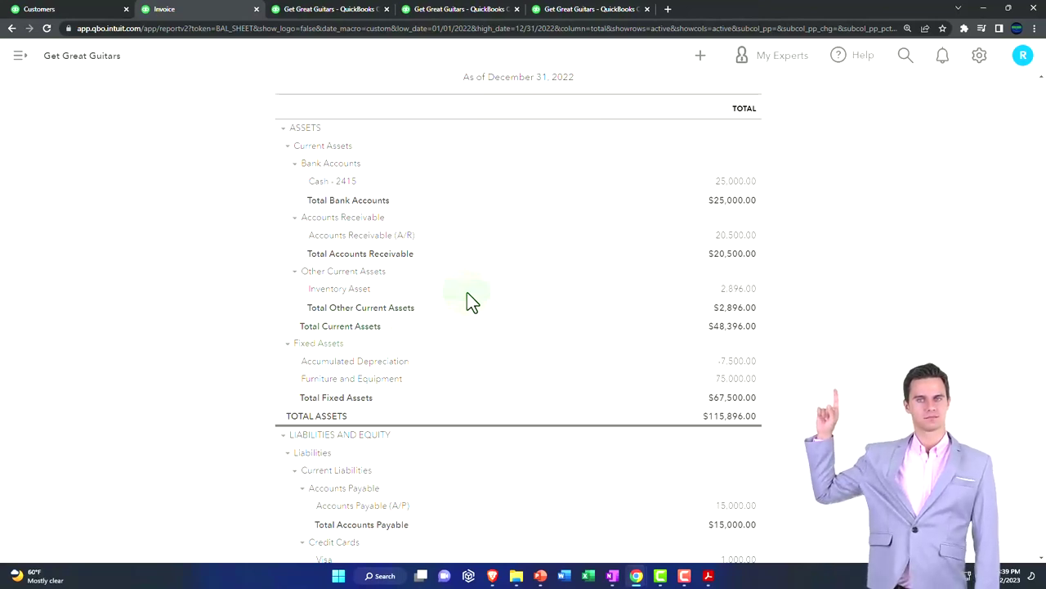
# - Open the transaction detail behind Inventory Asset, review the inventory starting value entries, and return to the balance sheet
pyautogui.hotkey('ctrl', '+')
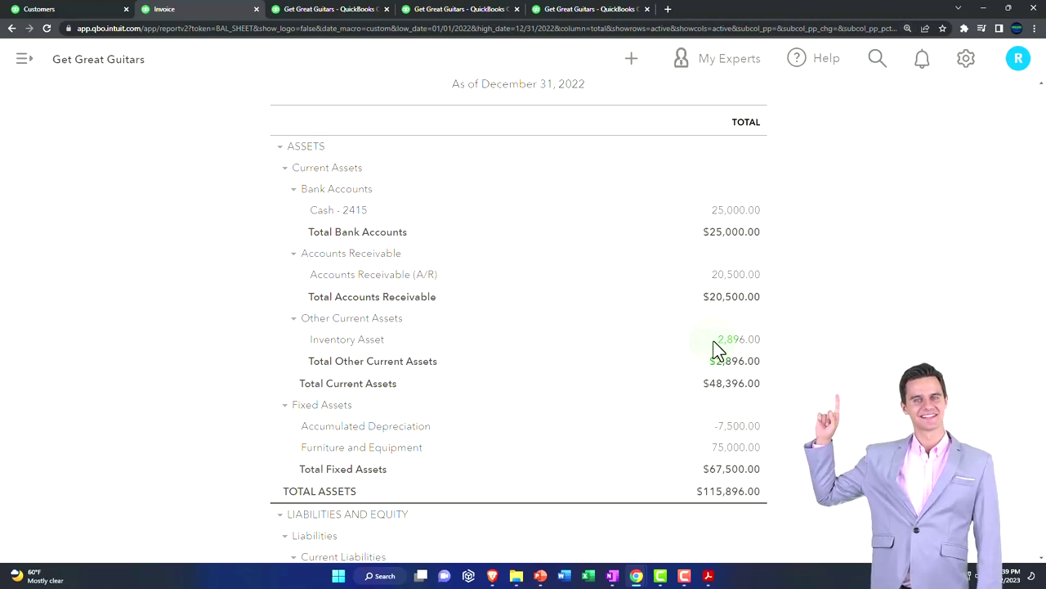
pyautogui.hotkey('ctrl', '+')
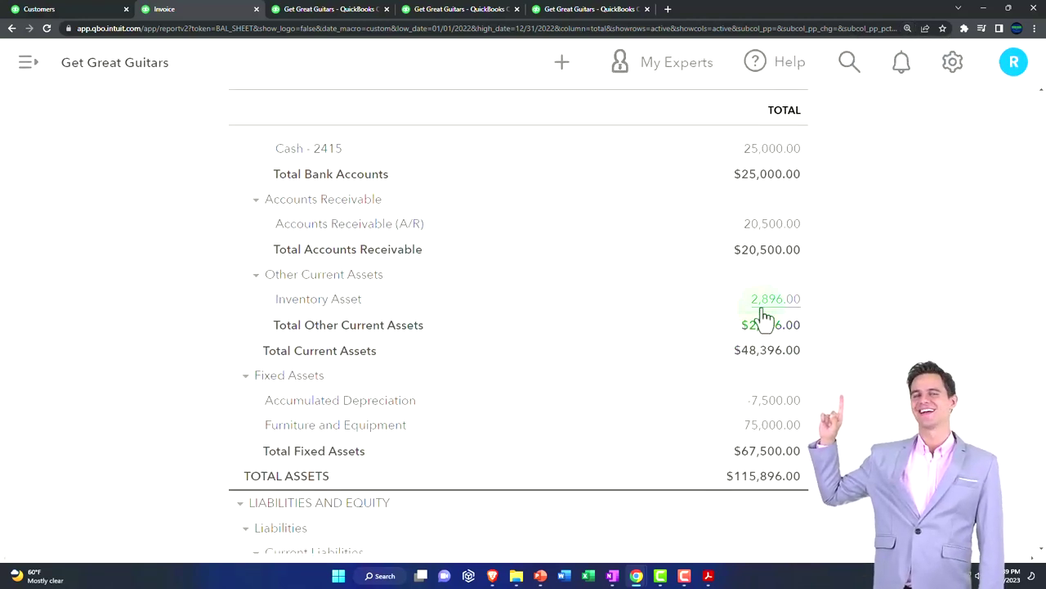
pyautogui.click(762, 317)
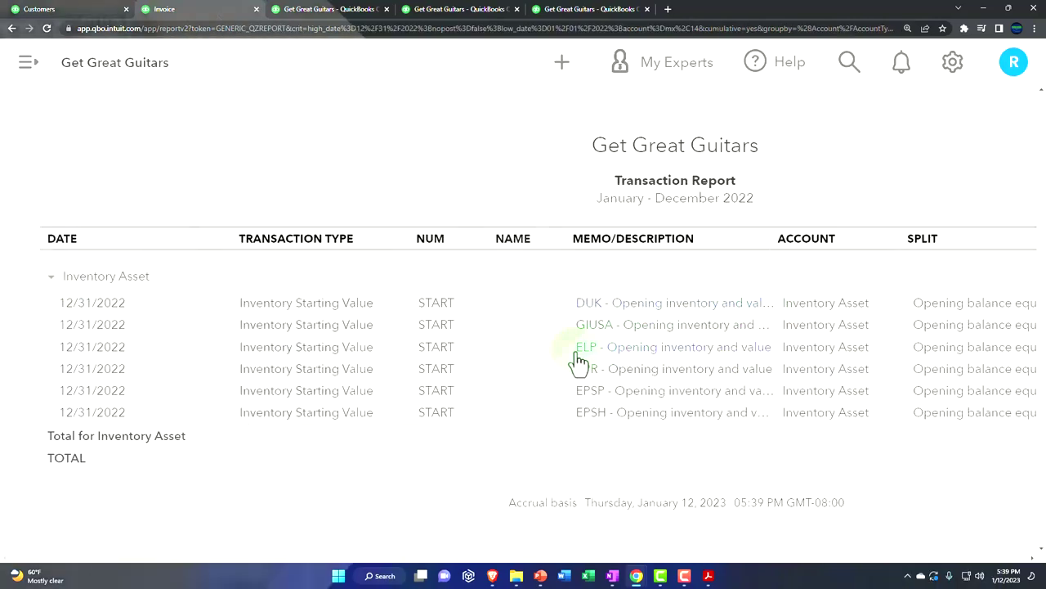
pyautogui.hotkey('ctrl', '-')
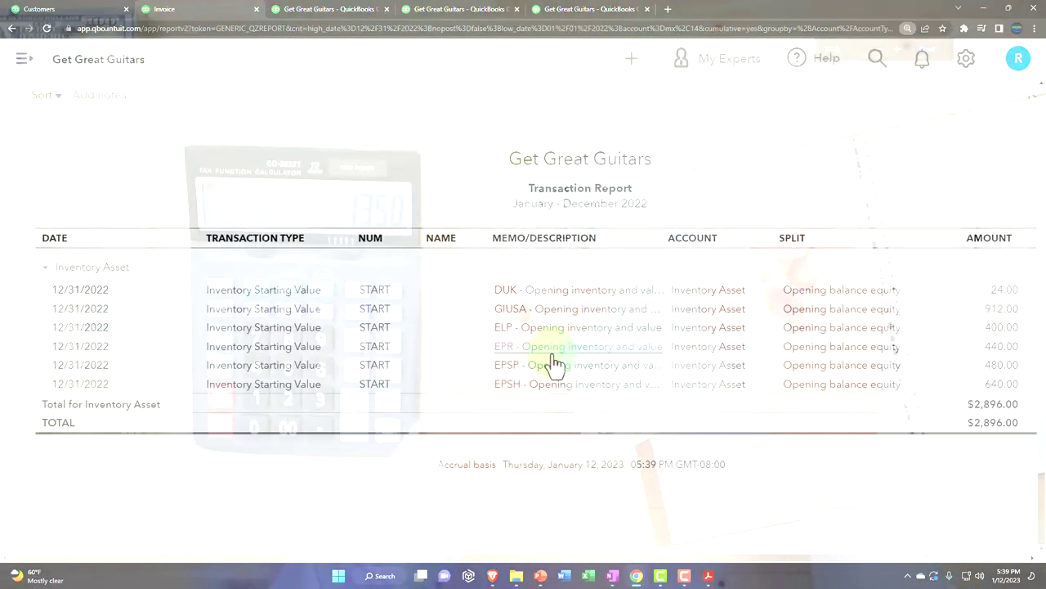
pyautogui.hotkey('ctrl', '-')
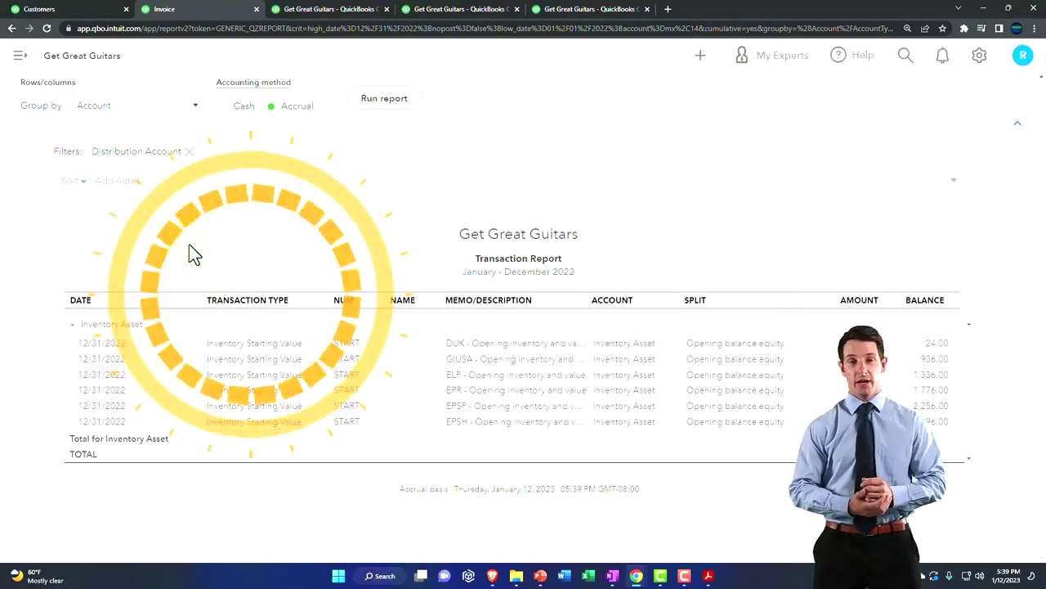
pyautogui.scroll(2, 189, 244)
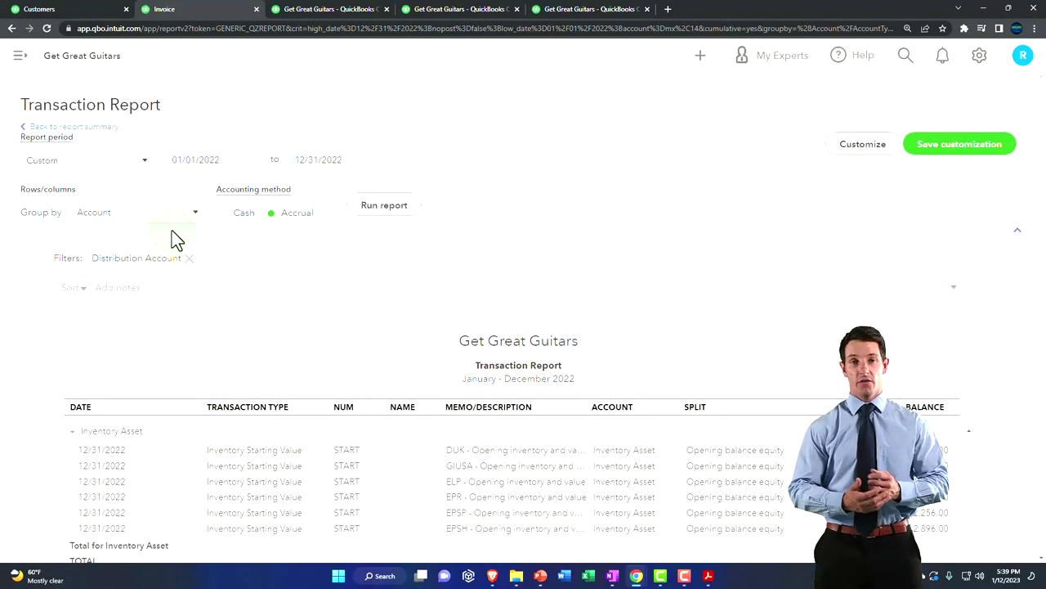
pyautogui.click(102, 130)
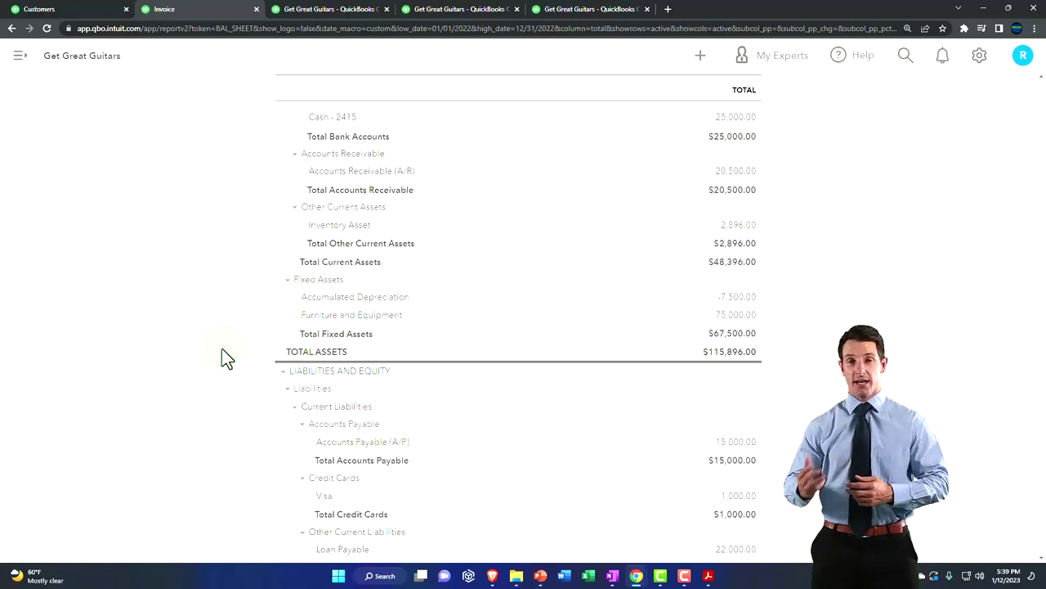
# - Examine the Furniture and Equipment and Accumulated Depreciation lines under Fixed Assets on the balance sheet
pyautogui.scroll(1, 227, 357)
pyautogui.hotkey('ctrl', '+')
pyautogui.scroll(-1, 226, 357)
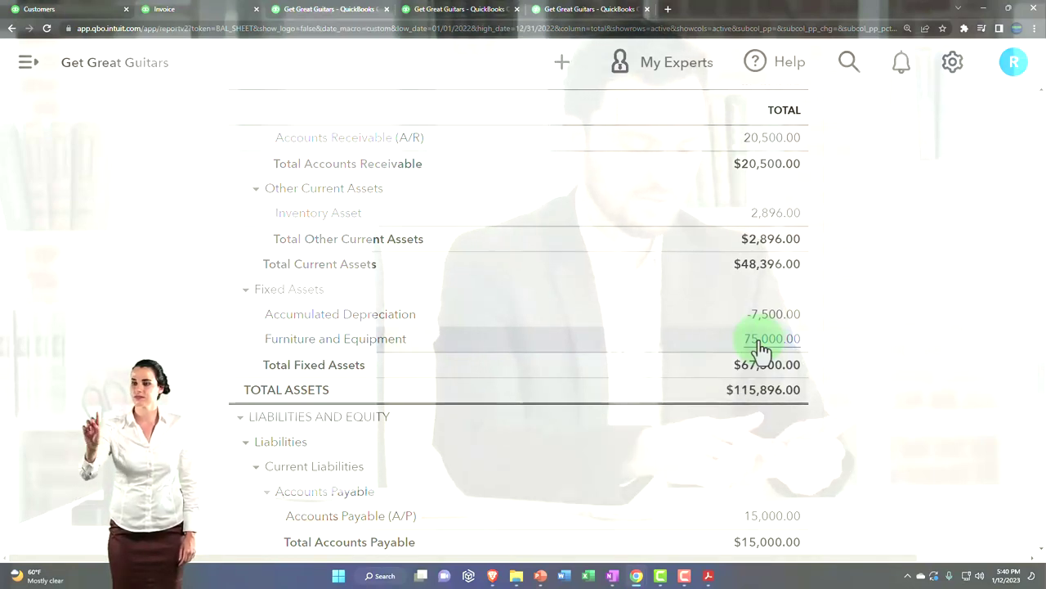
pyautogui.hotkey('ctrl', '-')
pyautogui.hotkey('ctrl', '-')
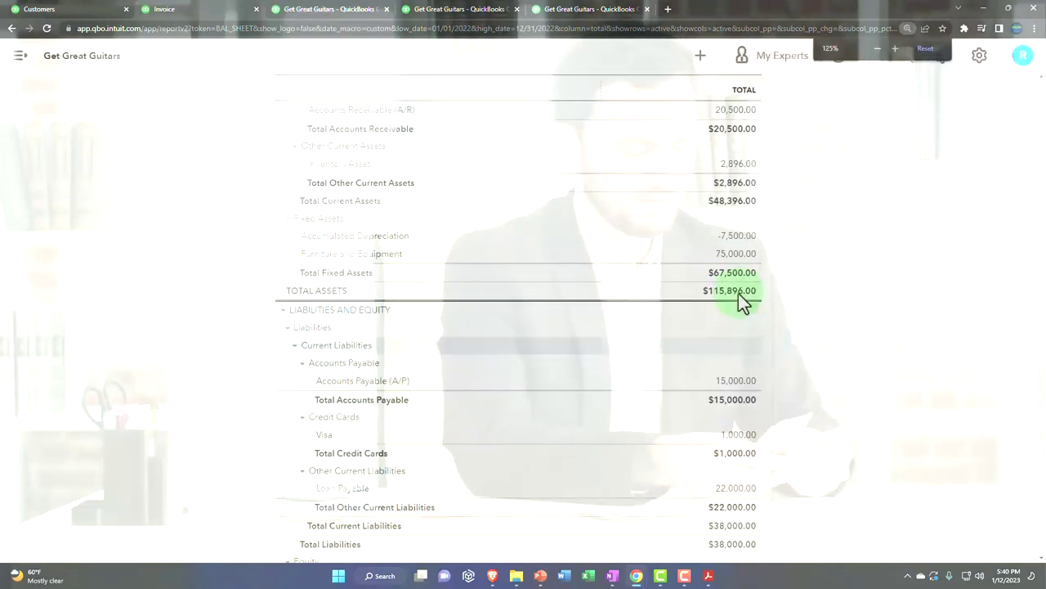
# - Review the vendor forms available for new transactions, such as Bill and Check, and return to the balance sheet
pyautogui.click(704, 66)
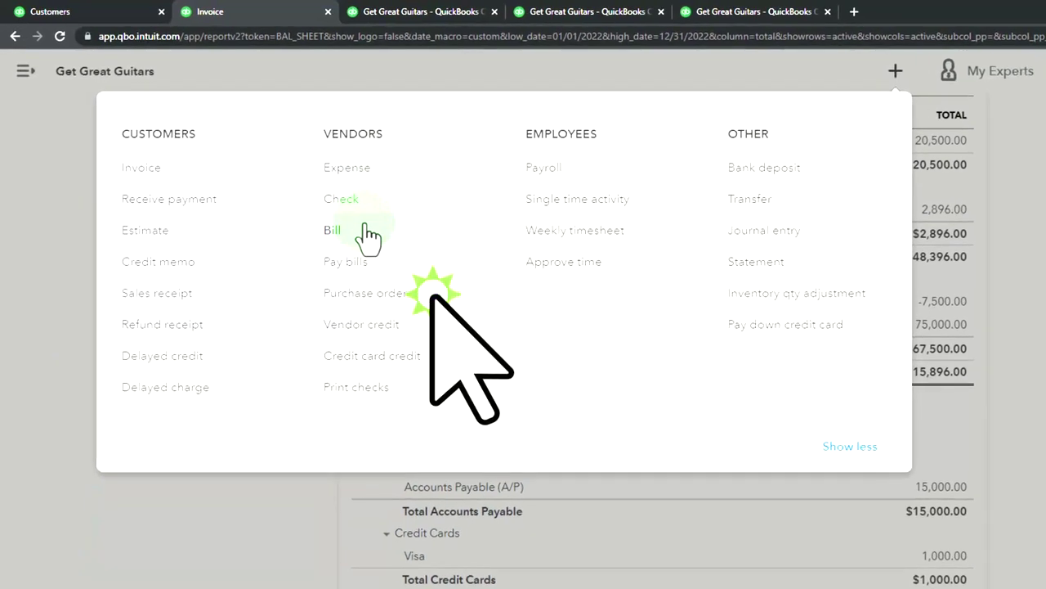
pyautogui.click(728, 235)
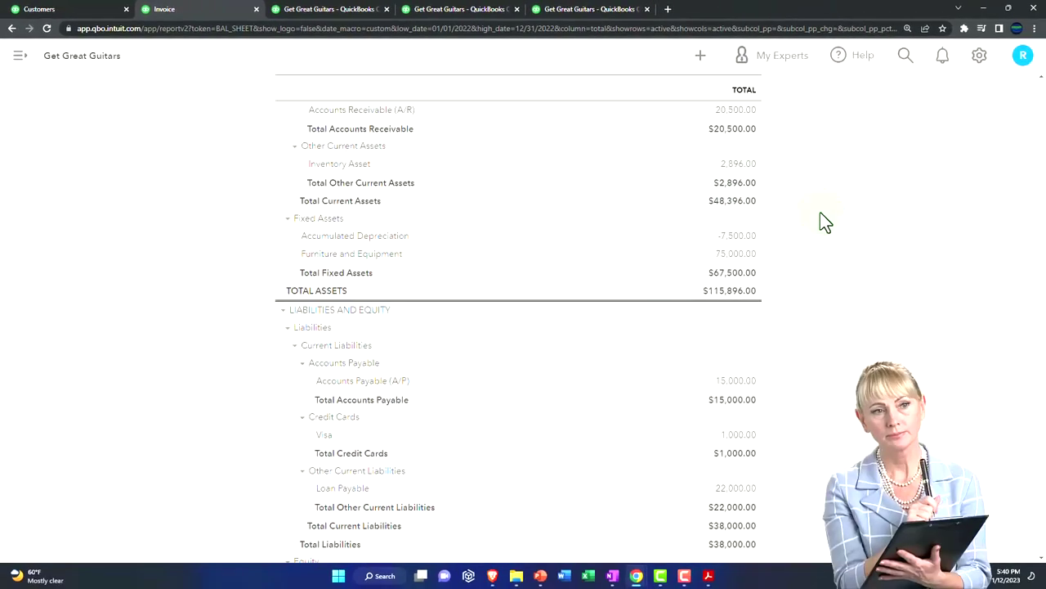
pyautogui.click(389, 261)
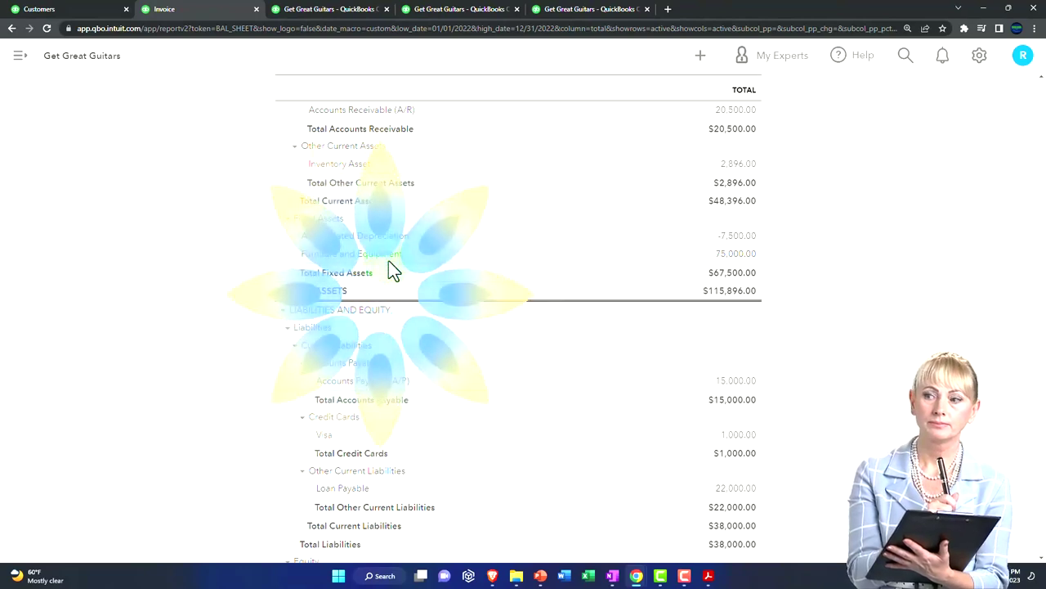
# - Examine the balance sheet from current assets through fixed assets down to the liabilities and equity sections
pyautogui.scroll(2, 389, 262)
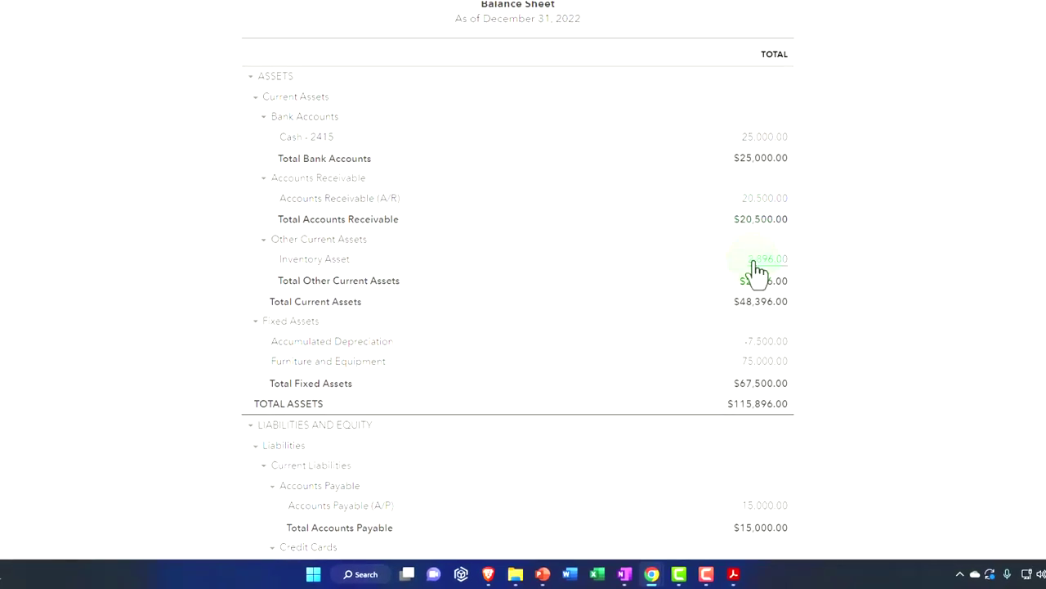
pyautogui.scroll(-1, 758, 269)
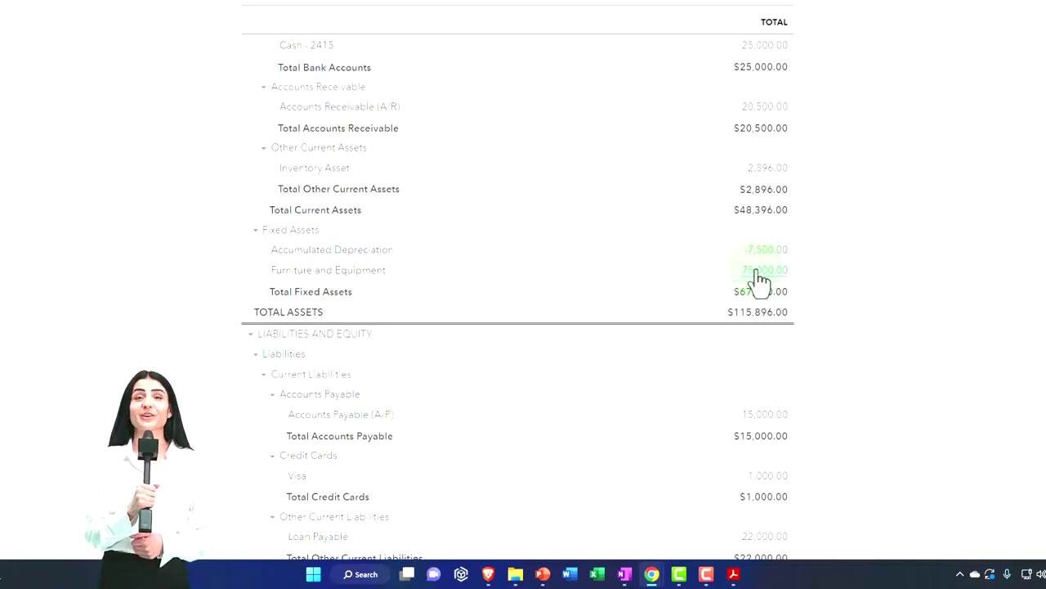
pyautogui.click(757, 271)
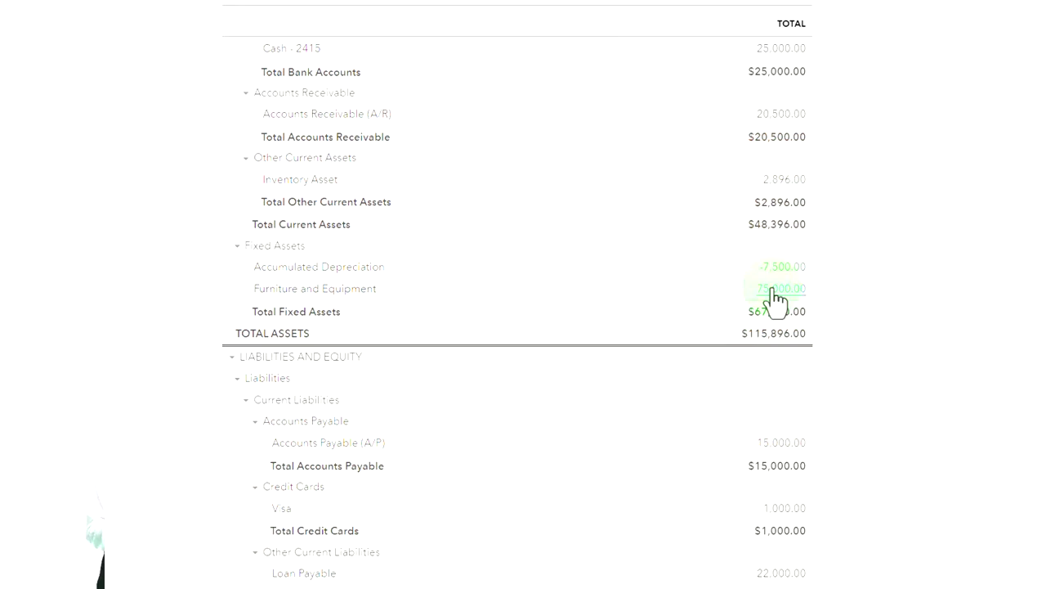
pyautogui.scroll(-1, 775, 299)
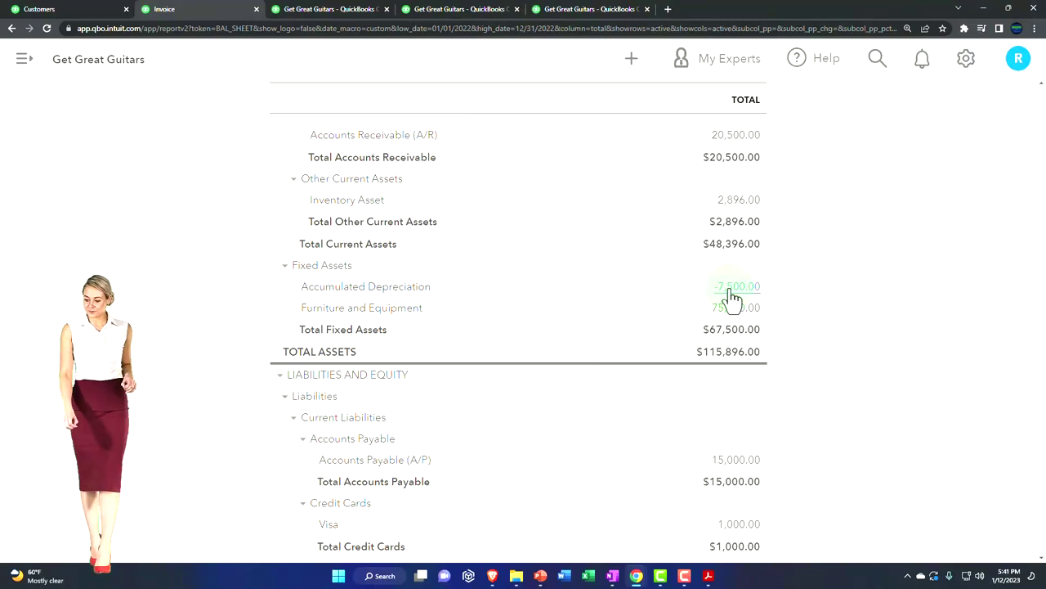
pyautogui.scroll(-1, 732, 299)
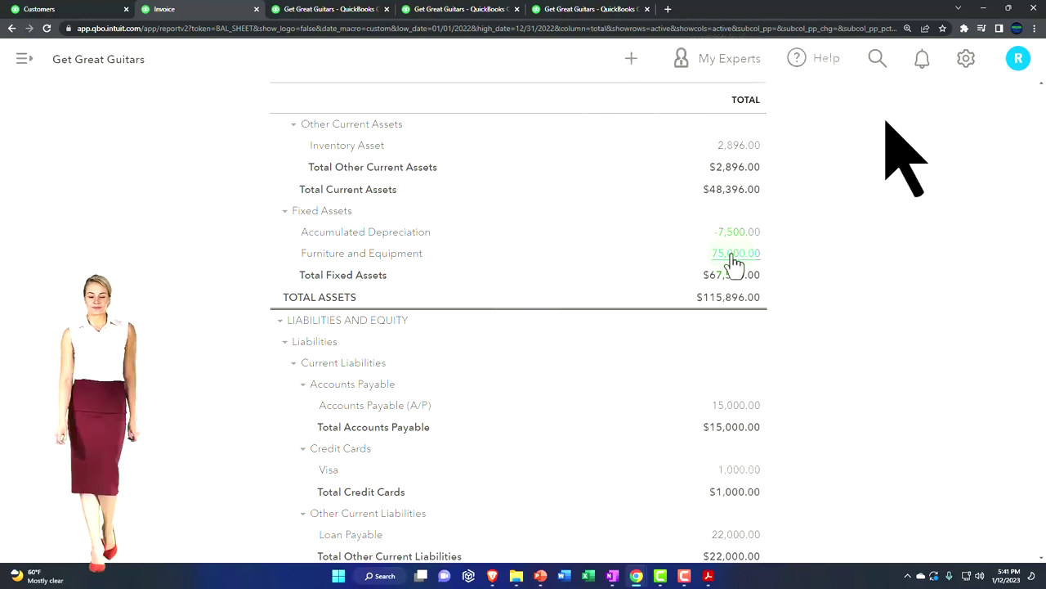
pyautogui.scroll(-2, 733, 262)
pyautogui.scroll(-1, 733, 262)
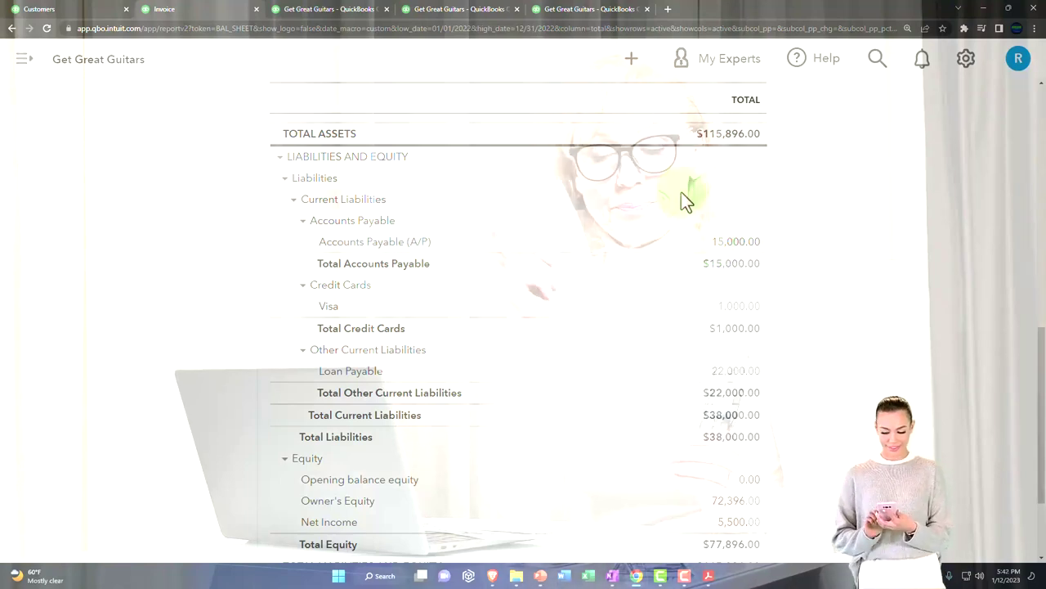
# - Review how the accounts payable cycle is entered by checking the Bill and Pay bills forms among the vendor transaction types
pyautogui.click(630, 63)
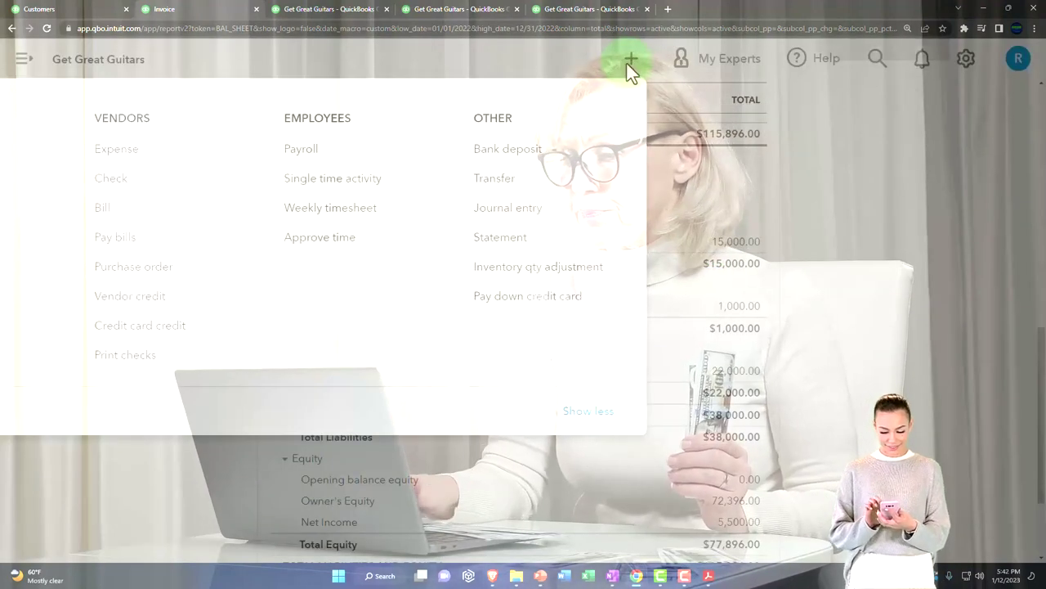
pyautogui.hotkey('ctrl', '-')
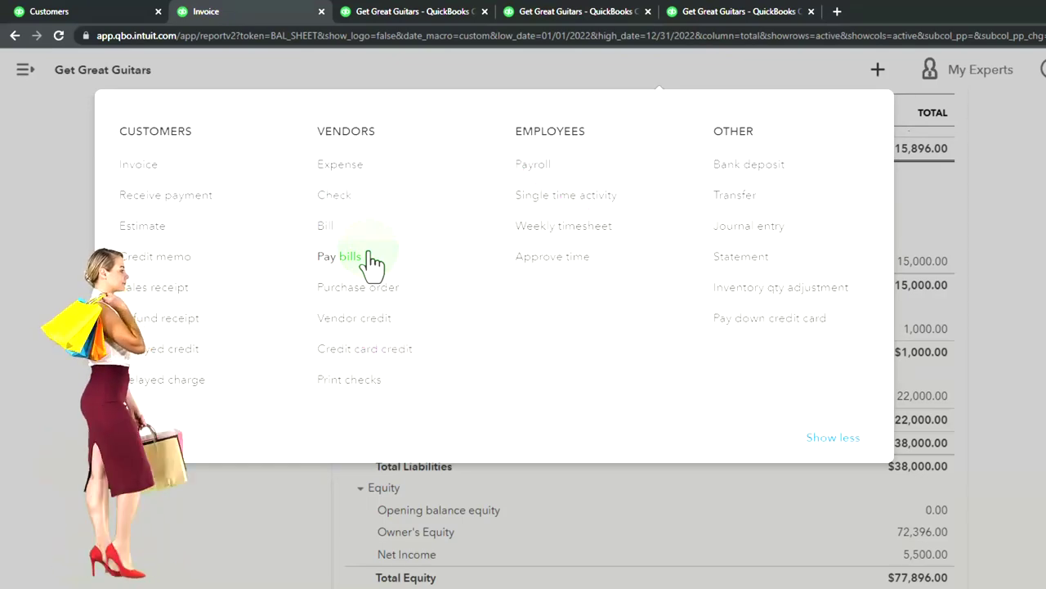
pyautogui.click(262, 531)
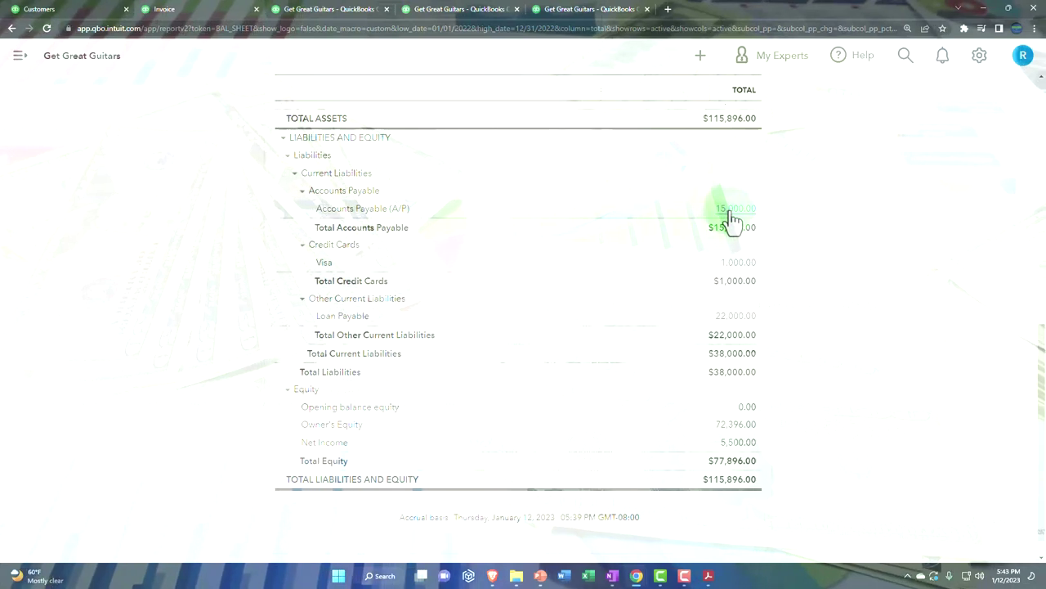
# - Compare the asset accounts with Accounts Payable on the balance sheet and switch to the browser tab with the Customers list
pyautogui.scroll(3, 732, 219)
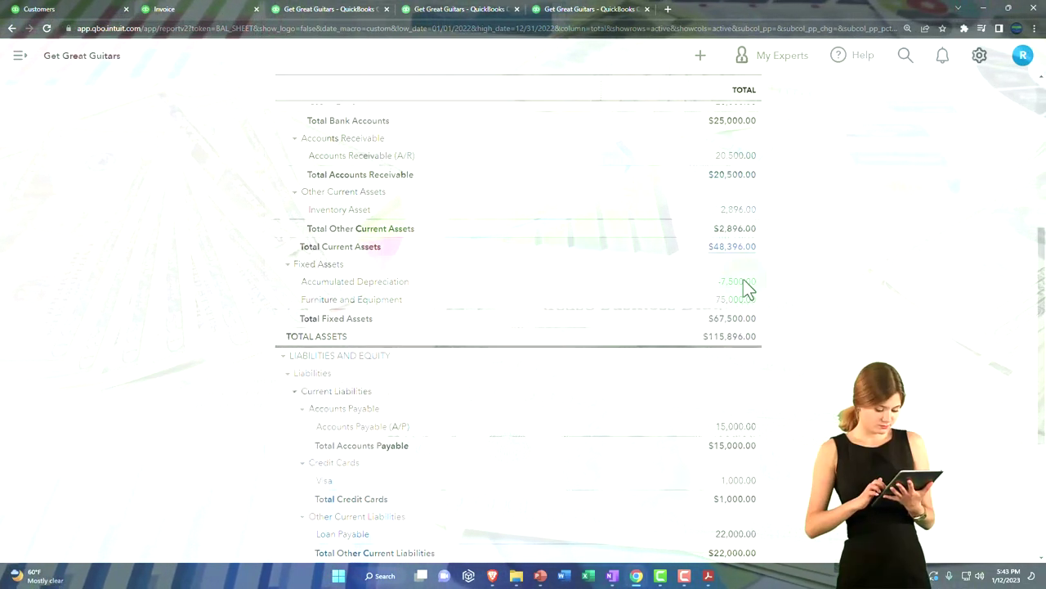
pyautogui.scroll(-2, 753, 440)
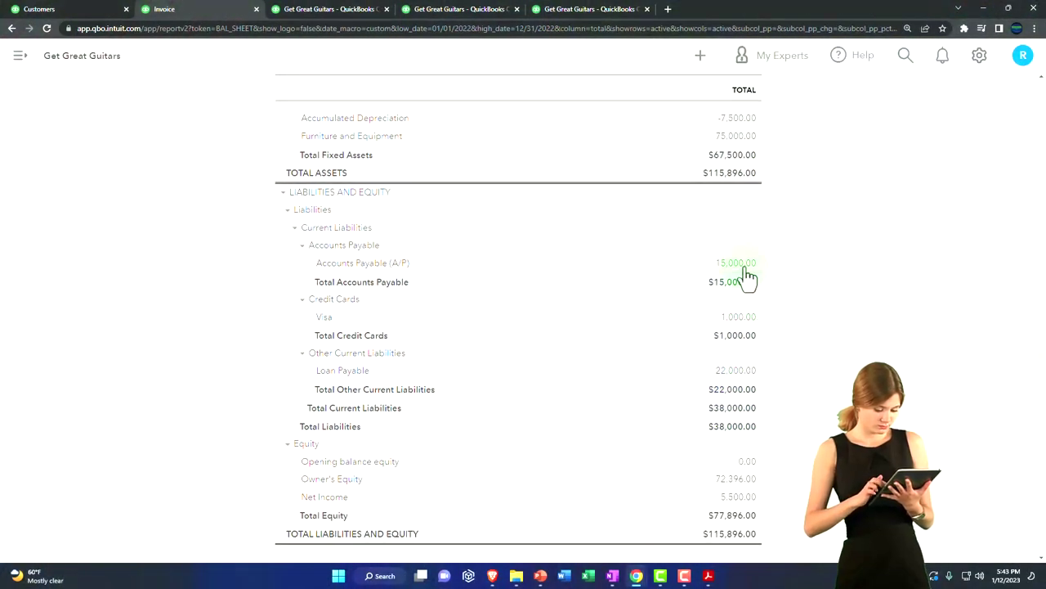
pyautogui.click(76, 11)
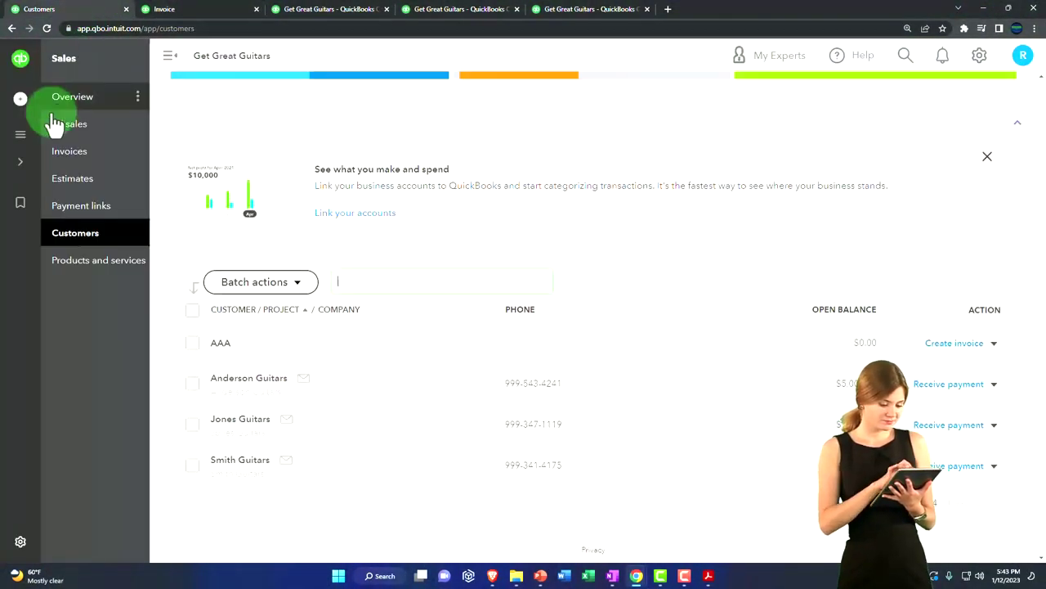
# - Open the Vendors list under Expenses and review the open balance of each vendor
pyautogui.moveTo(33, 159)
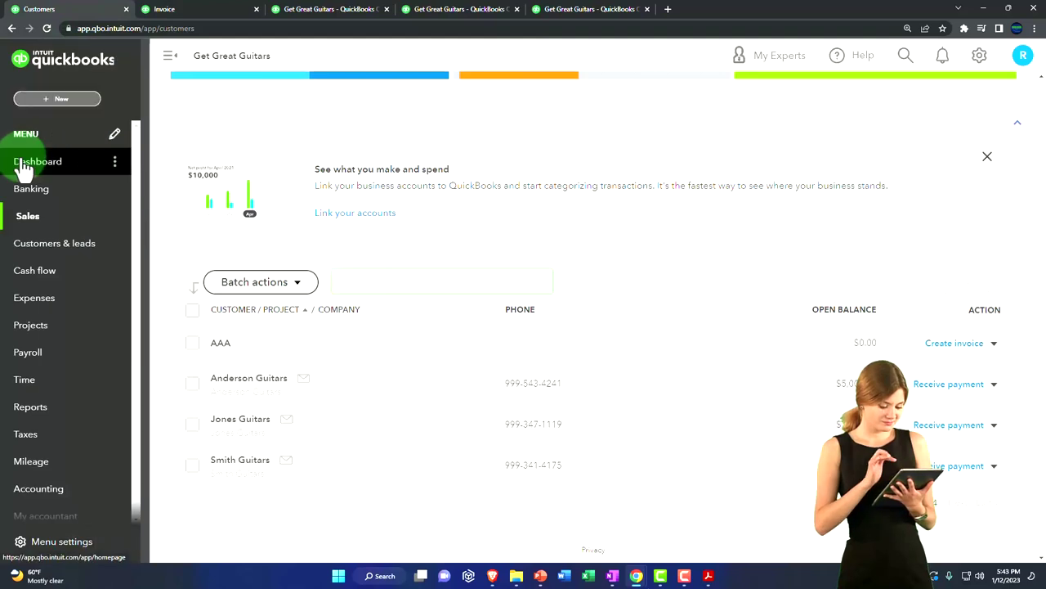
pyautogui.click(35, 302)
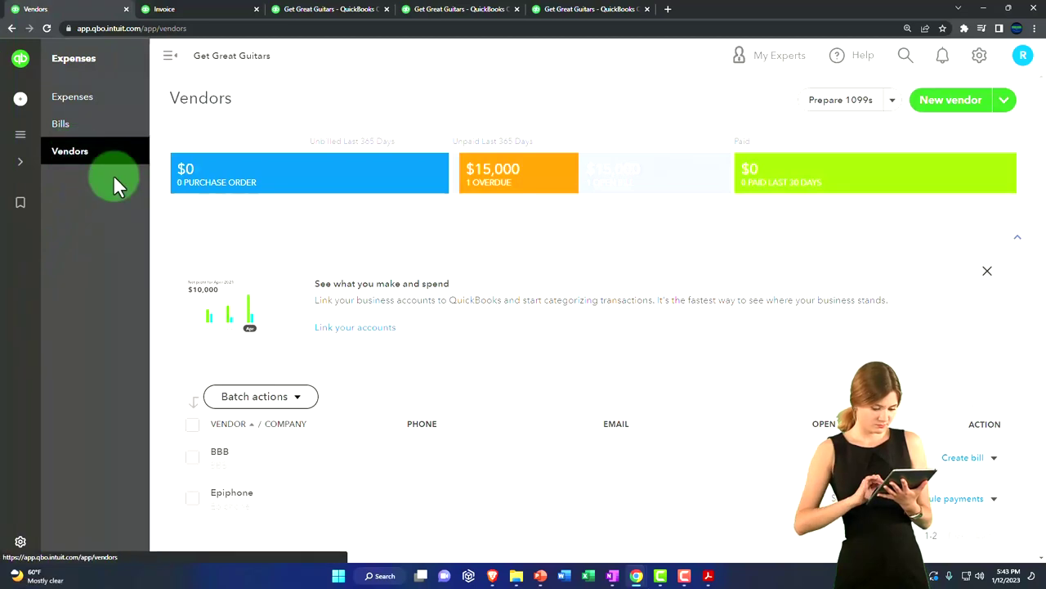
pyautogui.scroll(-1, 408, 393)
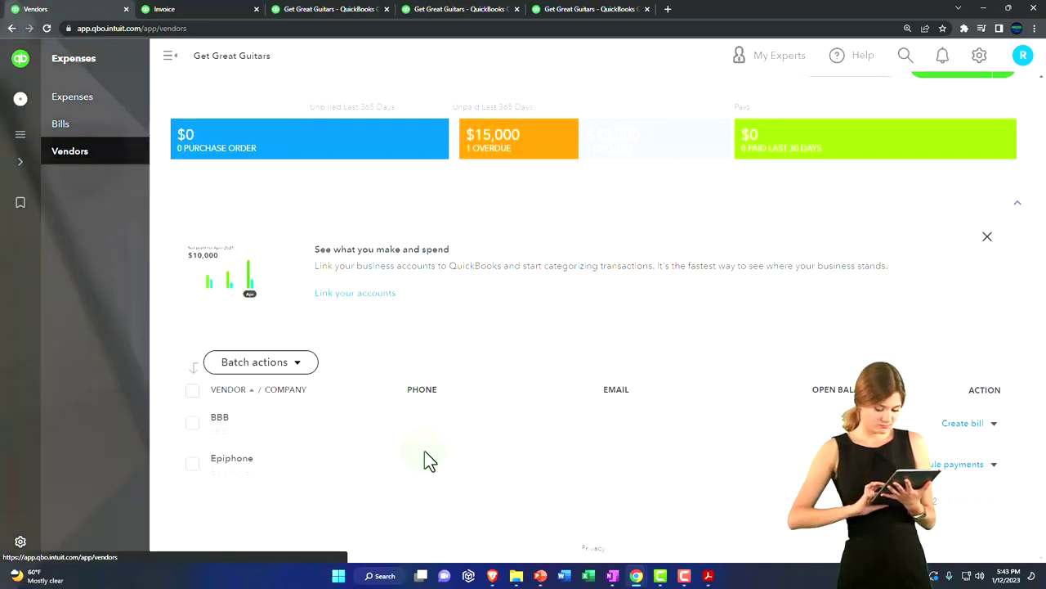
# - Switch to the sample company's browser window and locate the Vendors page under Get paid & pay
pyautogui.hotkey('alt', 'Tab')
pyautogui.moveTo(485, 45); pyautogui.dragTo(437, 43)
pyautogui.click(235, 100)
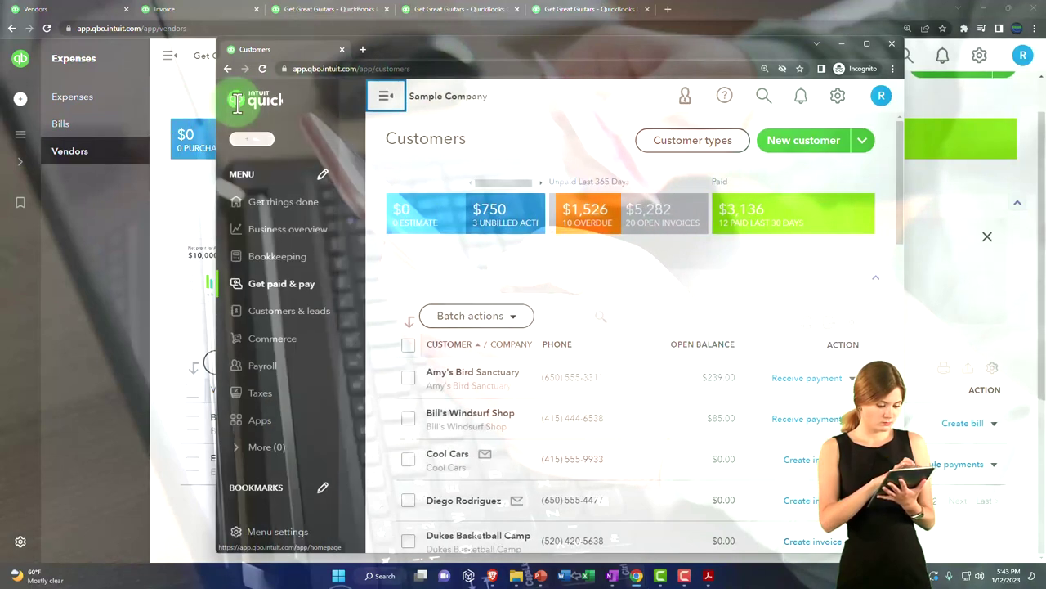
pyautogui.click(270, 288)
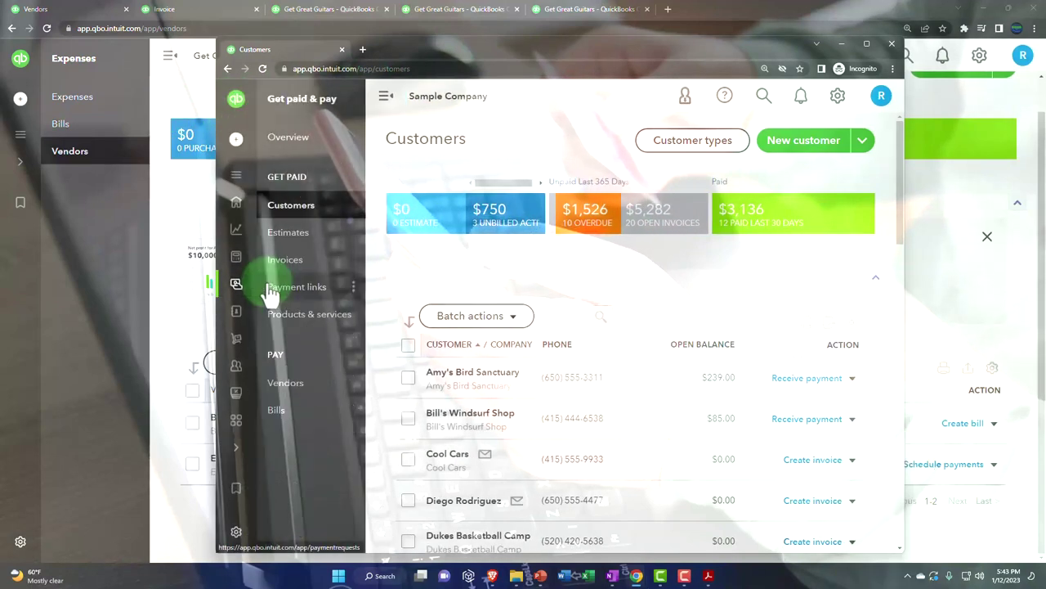
pyautogui.click(286, 390)
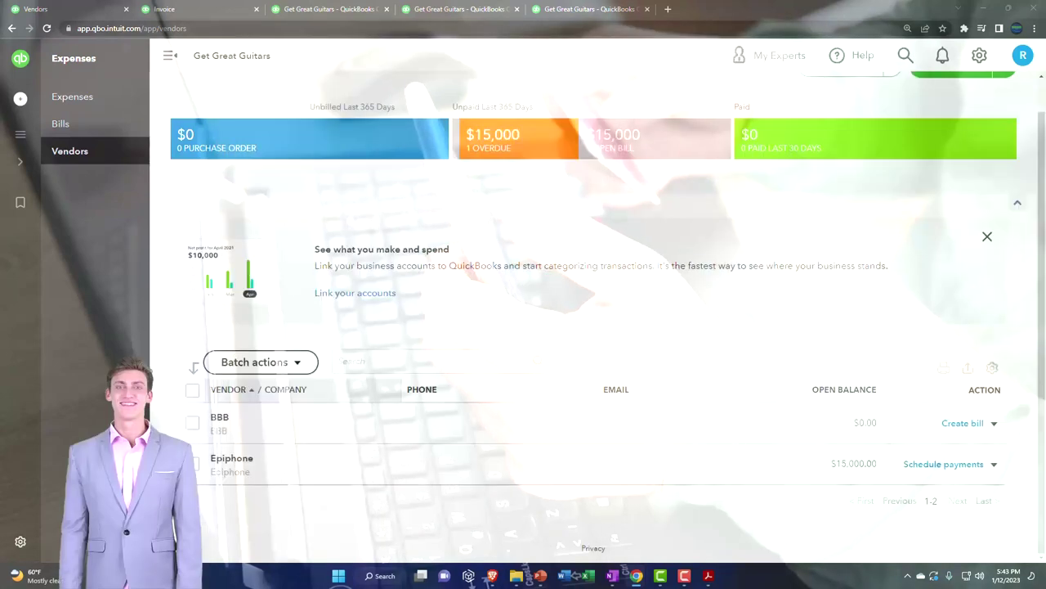
# - Review the transaction detail behind Accounts Payable (A/P) from the balance sheet and return to the report summary
pyautogui.click(186, 10)
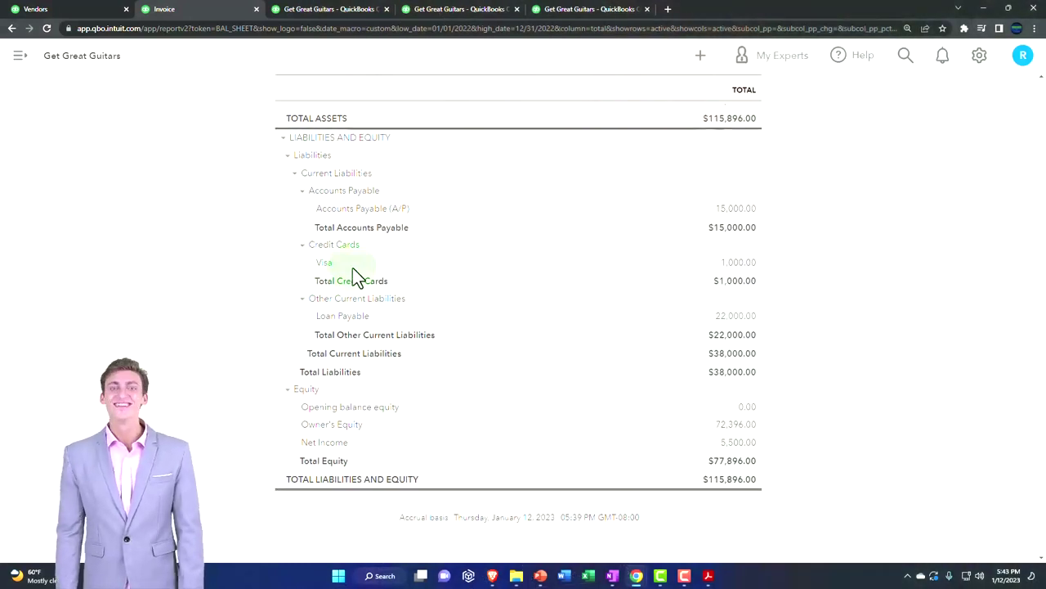
pyautogui.click(739, 210)
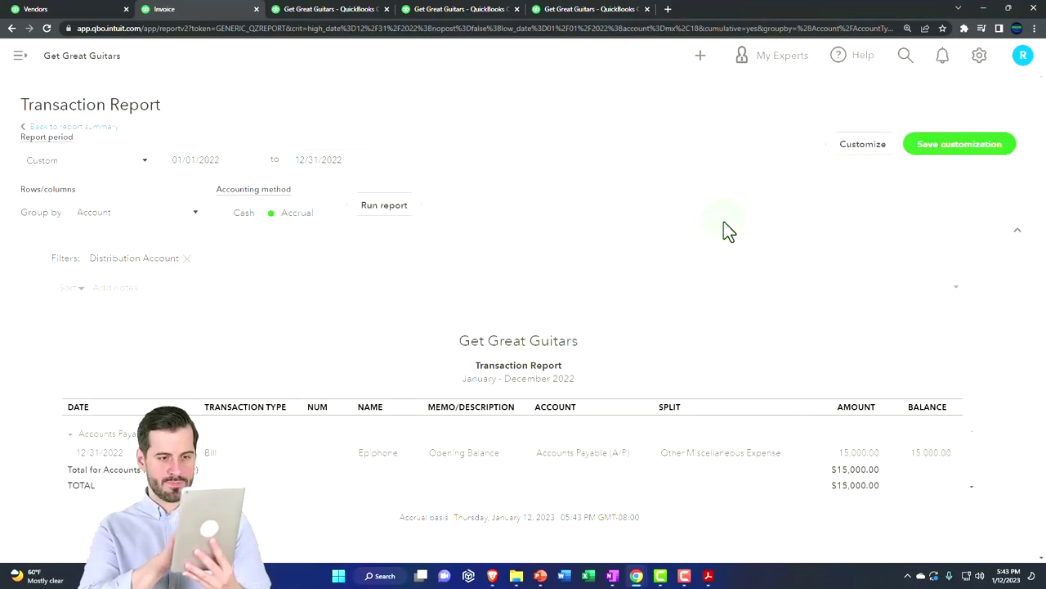
pyautogui.scroll(-1, 561, 340)
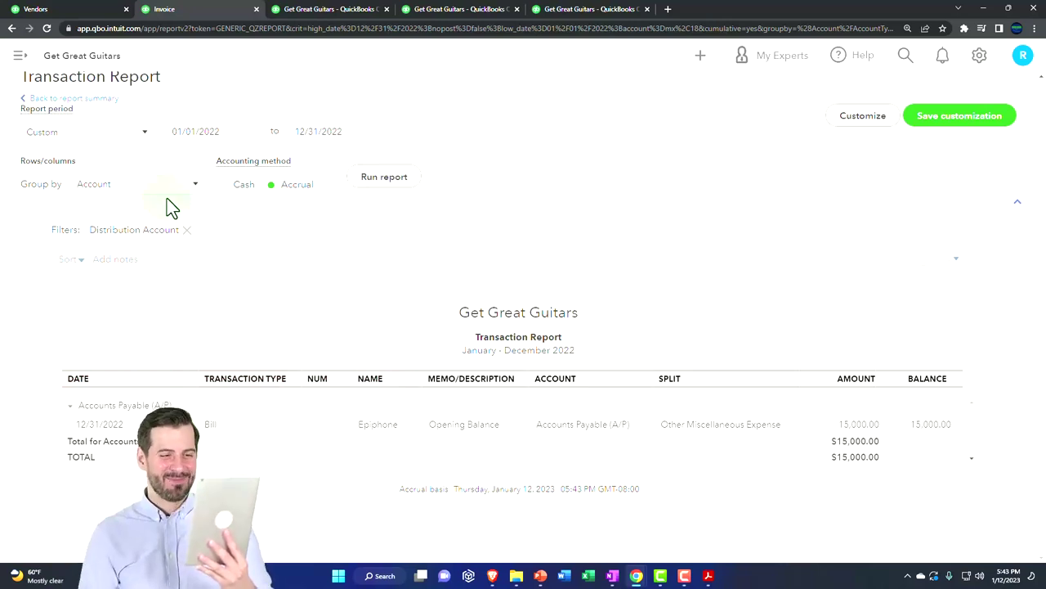
pyautogui.click(106, 102)
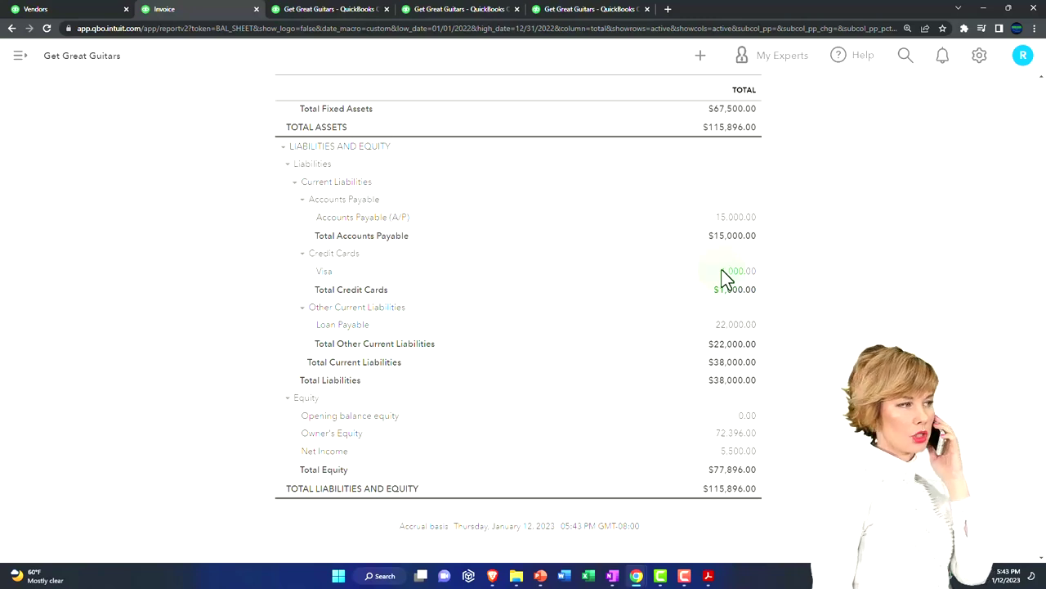
# - Examine the balance sheet's cash and other asset accounts against the Accounts Payable, Visa and Loan Payable liabilities and the equity section
pyautogui.scroll(5, 730, 281)
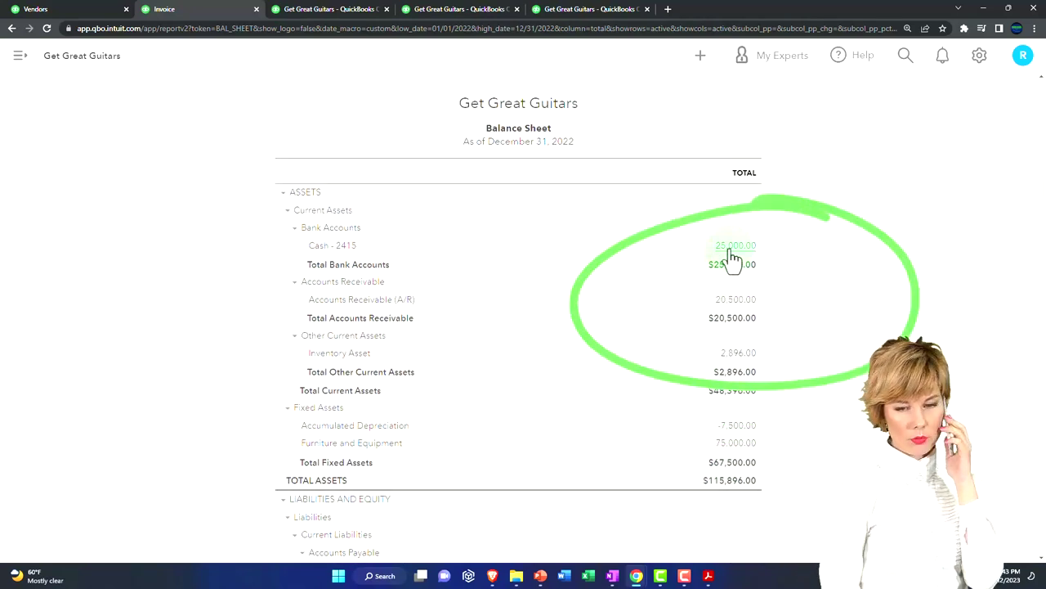
pyautogui.scroll(-1, 731, 259)
pyautogui.scroll(-3, 732, 258)
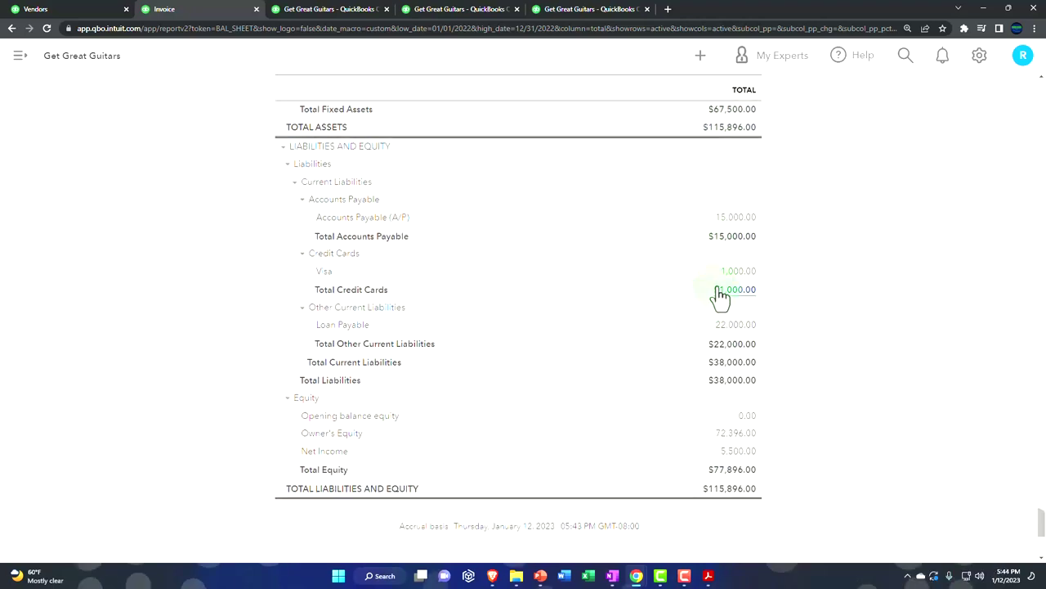
pyautogui.hotkey('ctrl', '+')
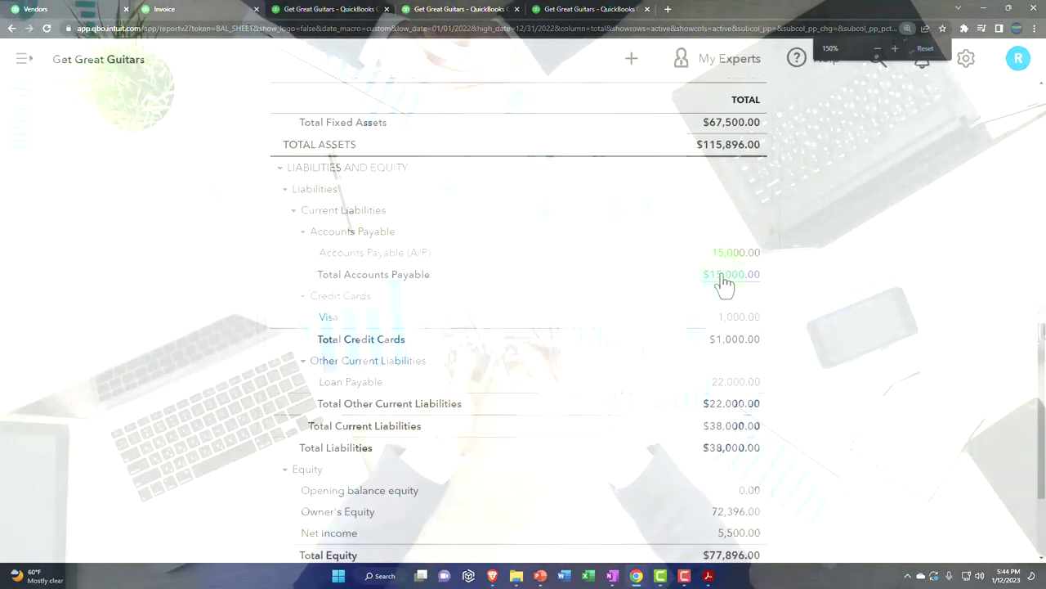
pyautogui.hotkey('ctrl', '+')
pyautogui.scroll(-1, 728, 294)
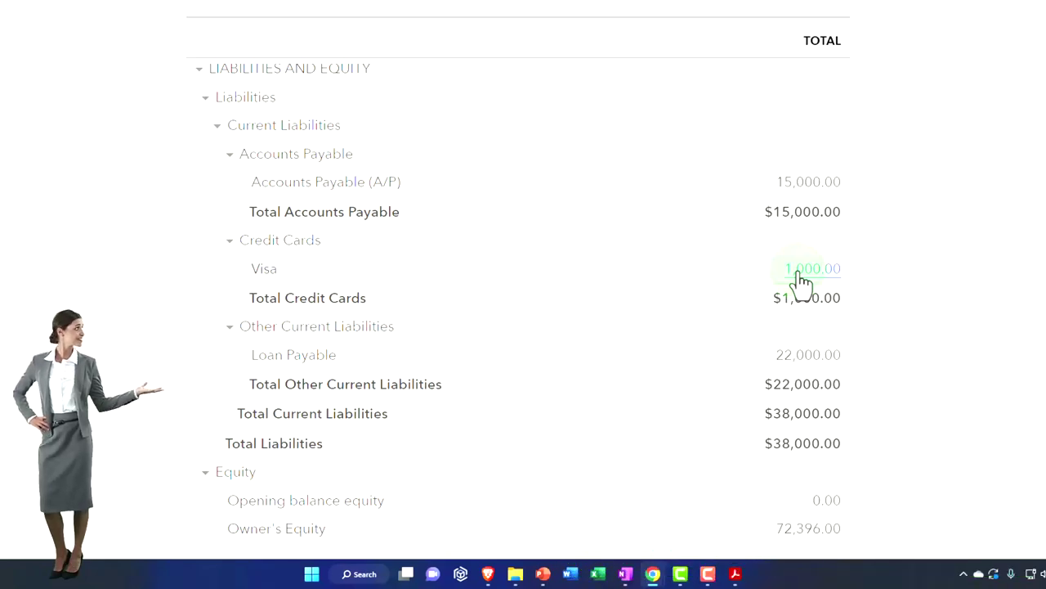
pyautogui.scroll(7, 801, 282)
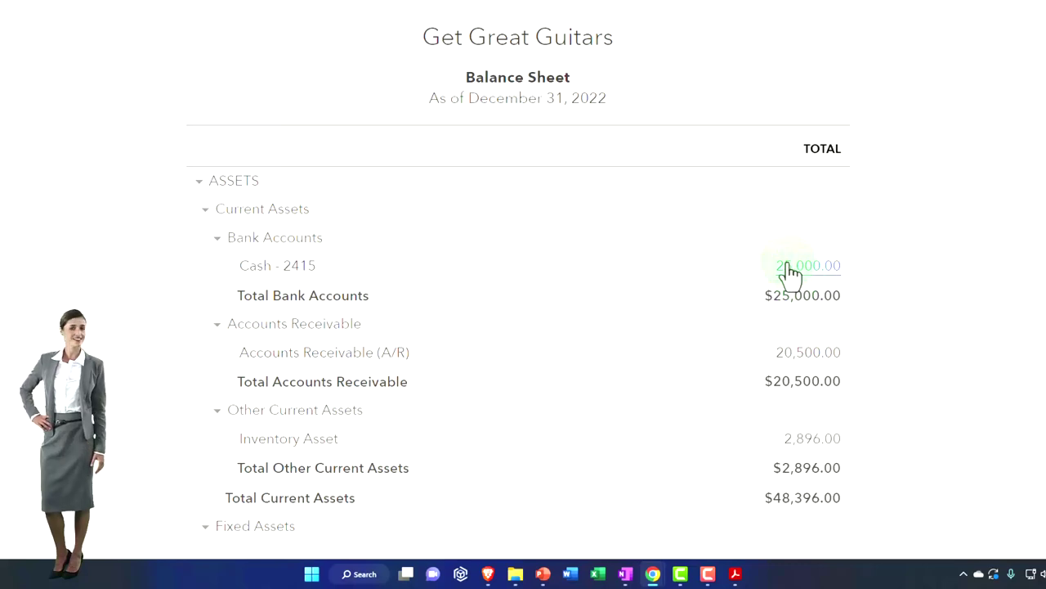
pyautogui.scroll(-7, 773, 293)
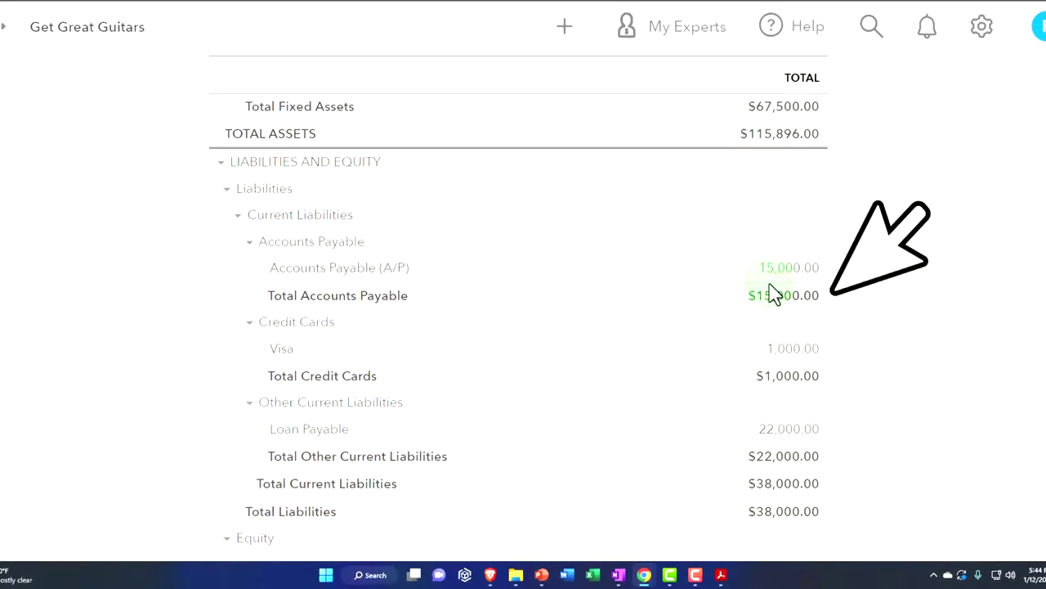
pyautogui.scroll(-2, 772, 292)
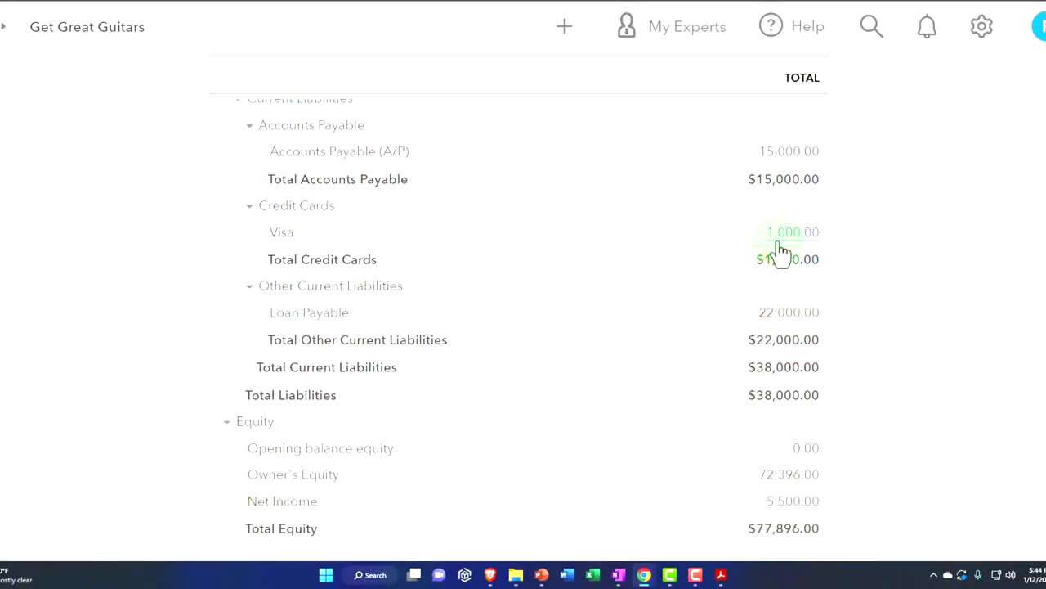
pyautogui.scroll(-1, 781, 251)
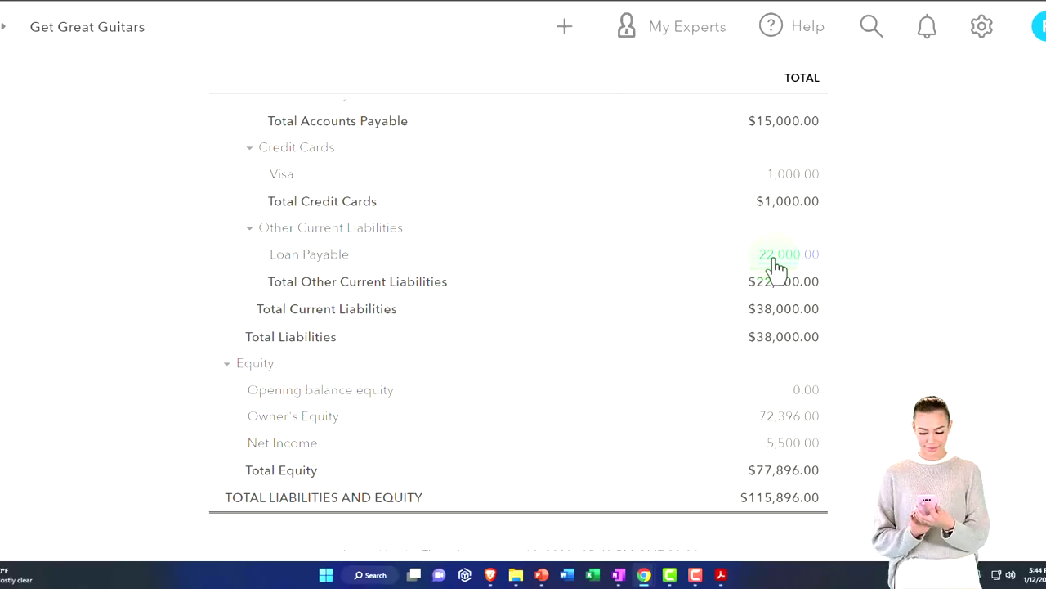
# - Check which vendor forms, such as Expense and Check, are available for new transactions and go back to the balance sheet
pyautogui.hotkey('ctrl', '-')
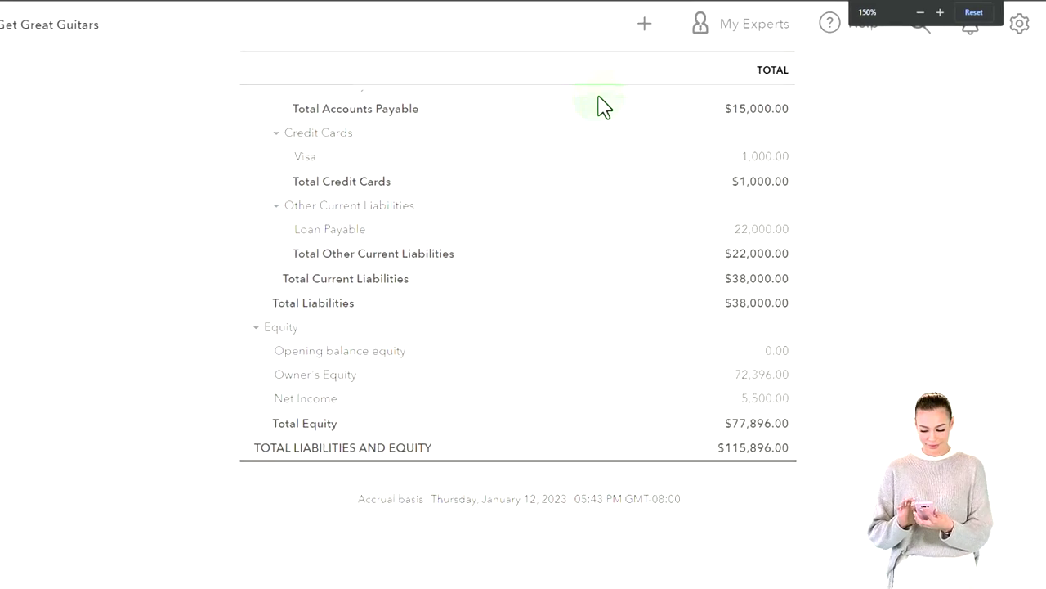
pyautogui.click(647, 26)
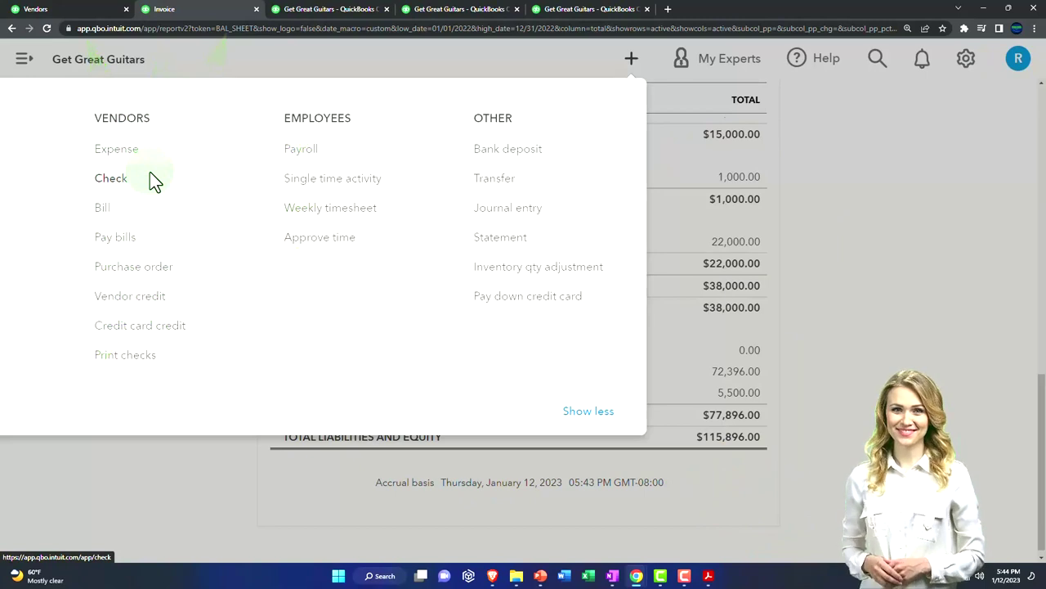
pyautogui.click(863, 187)
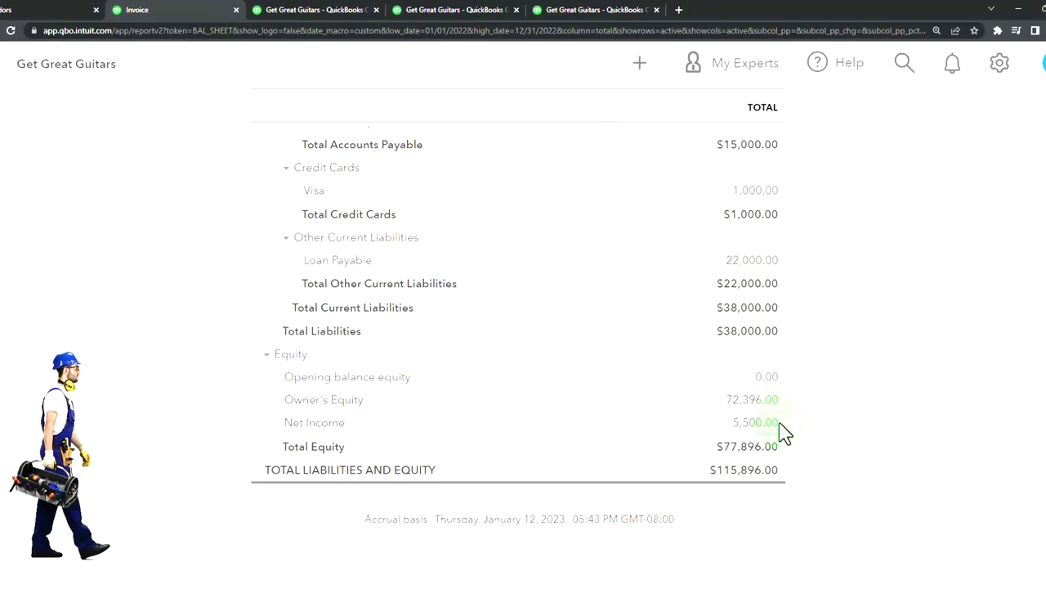
# - Examine the January - December 2022 Profit and Loss report and the vendor and employee forms available for new transactions
pyautogui.click(313, 10)
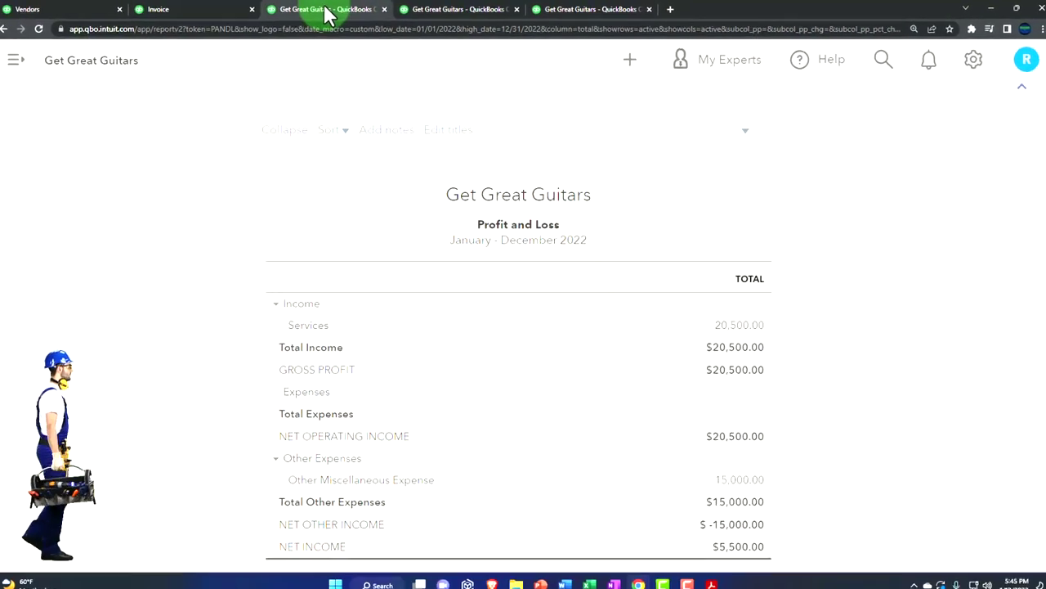
pyautogui.scroll(-2, 186, 372)
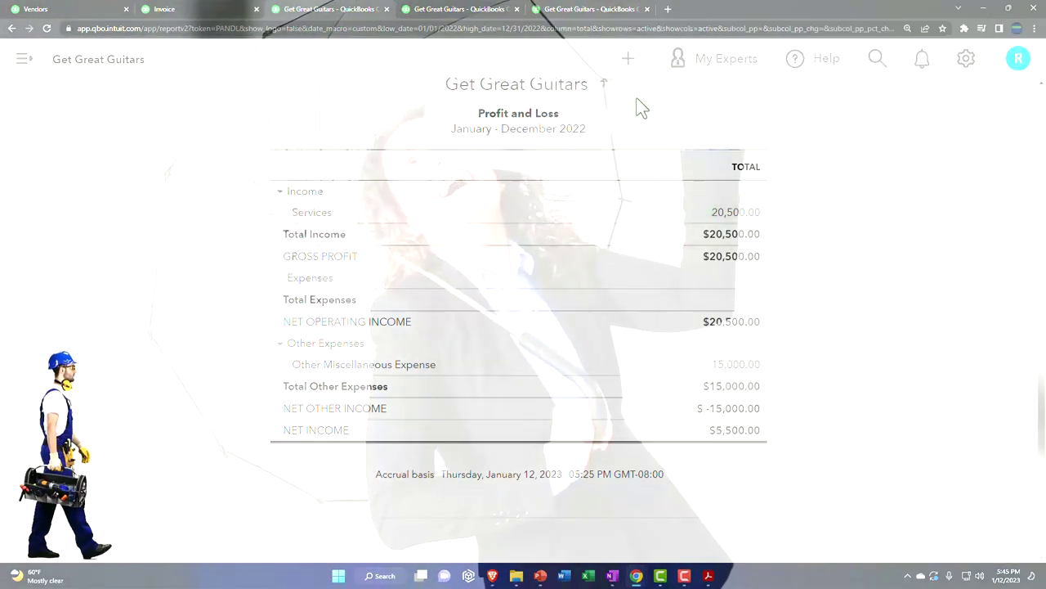
pyautogui.click(628, 67)
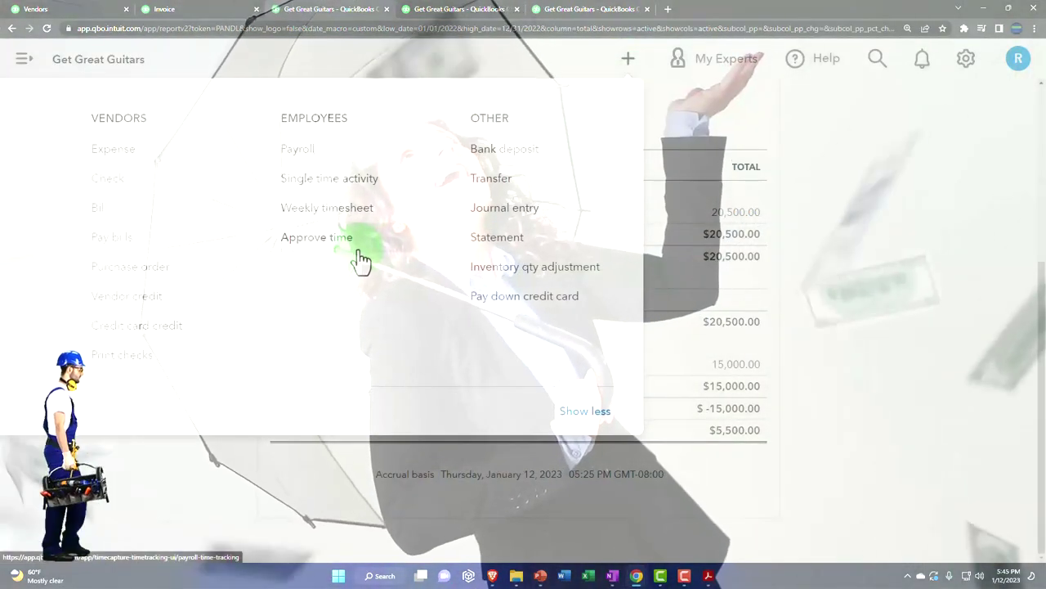
pyautogui.hotkey('ctrl', '+')
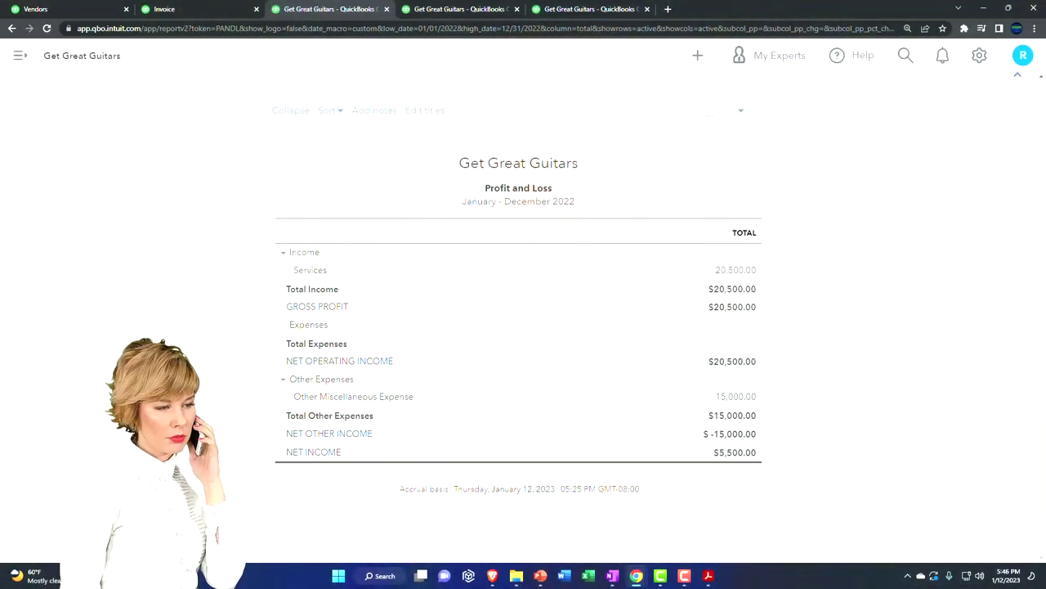
# - Duplicate the Inventory Valuation Summary browser tab, open the Reports page in the copy and collapse the navigation pane
pyautogui.click(585, 15)
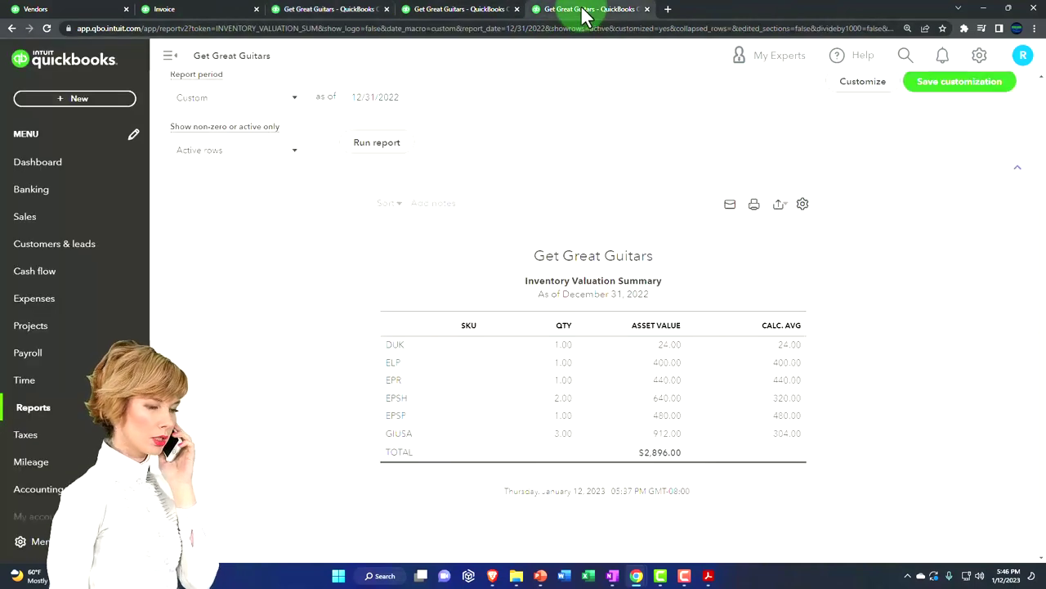
pyautogui.rightClick(585, 15)
pyautogui.click(603, 85)
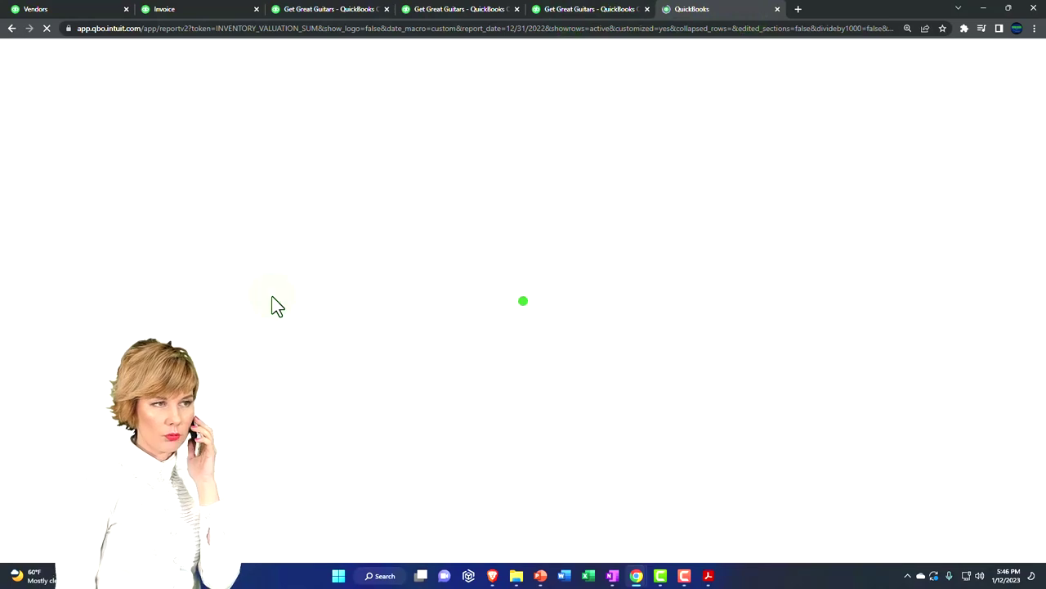
pyautogui.click(274, 299)
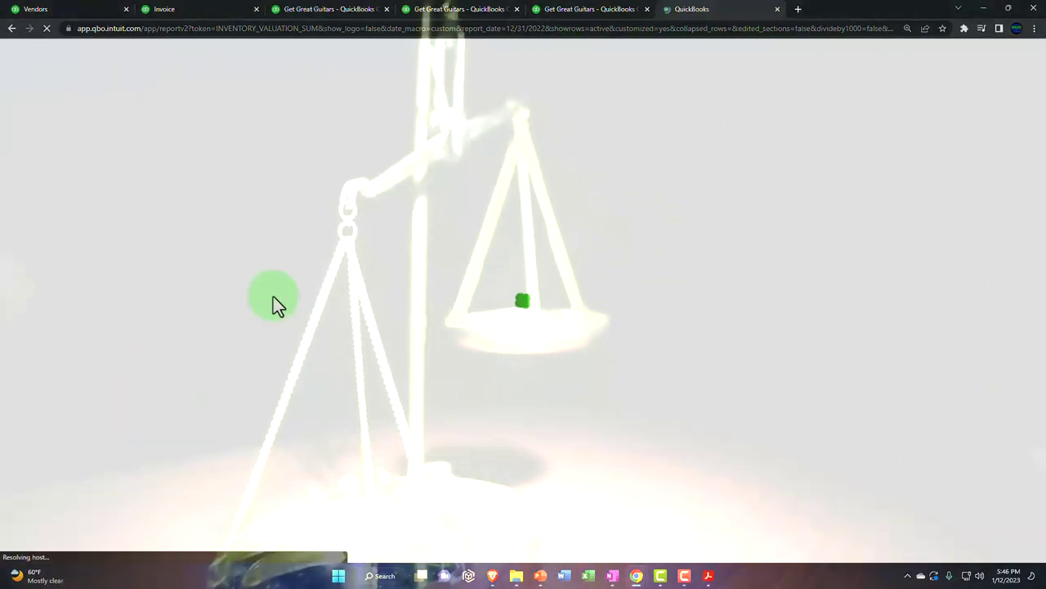
pyautogui.click(56, 413)
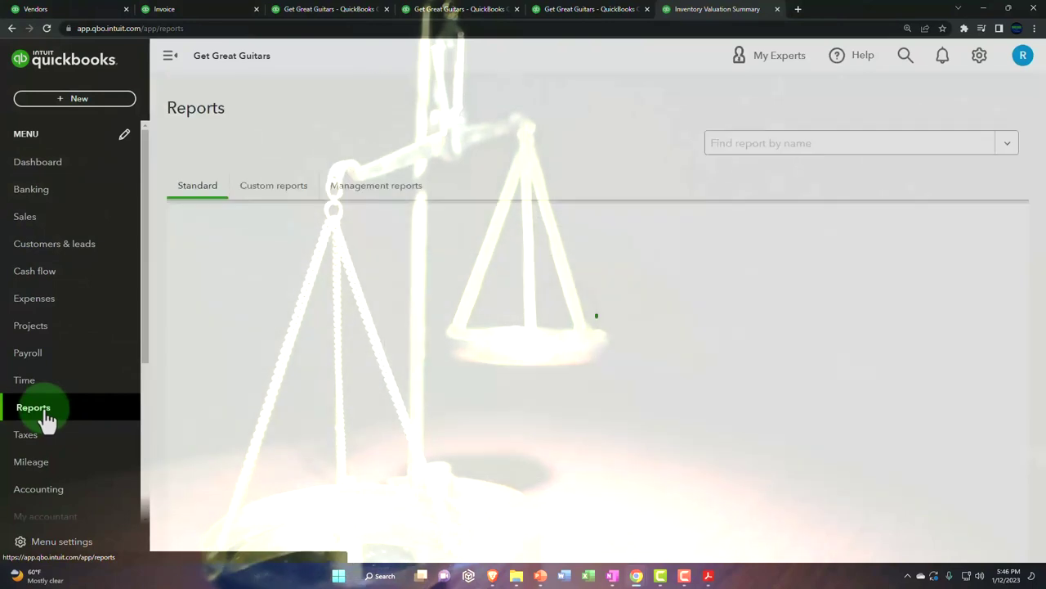
pyautogui.click(170, 54)
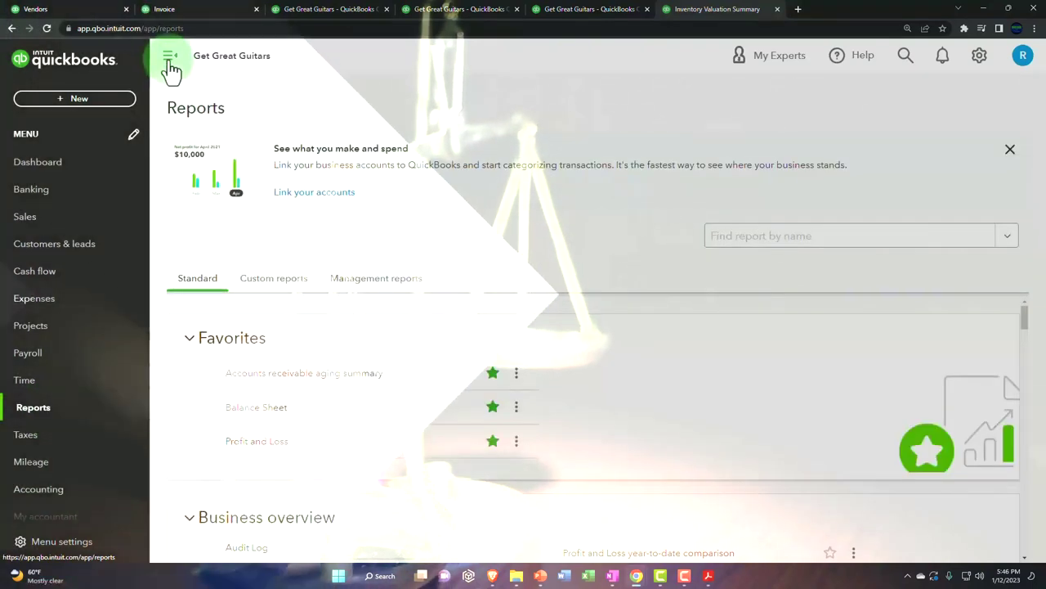
# - Search the reports for "trial" and open the Trial Balance report
pyautogui.click(708, 239)
pyautogui.press('BackSpace')
pyautogui.write('te')
pyautogui.press('BackSpace')
pyautogui.write('rial')
pyautogui.click(707, 270)
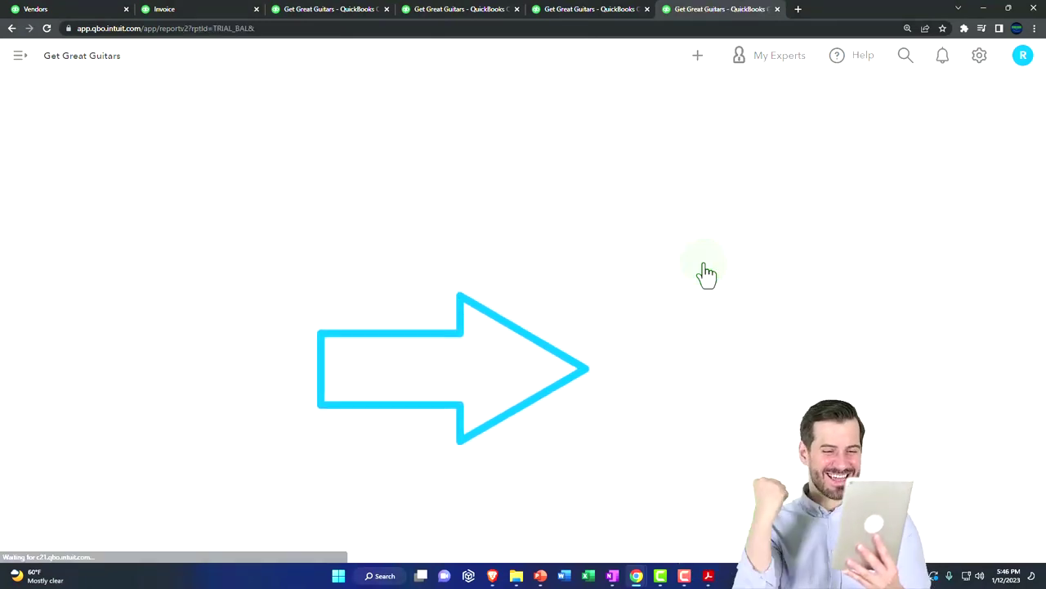
# - Run the Trial Balance for the period 01/01/2022 to 12/31/2022 and review its debit and credit columns
pyautogui.moveTo(230, 156); pyautogui.dragTo(185, 160)
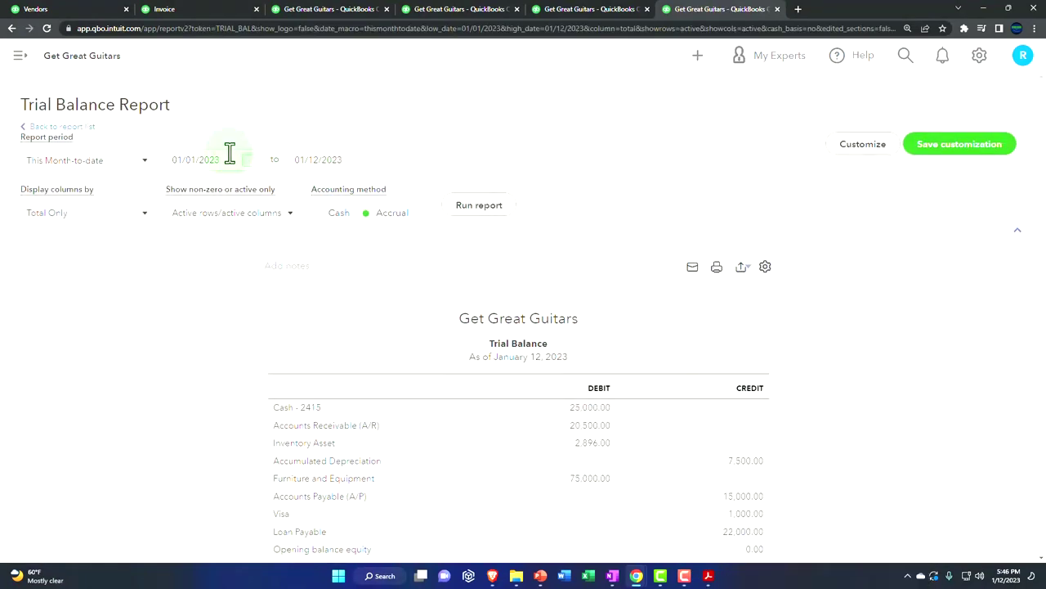
pyautogui.write('01/01/2022')
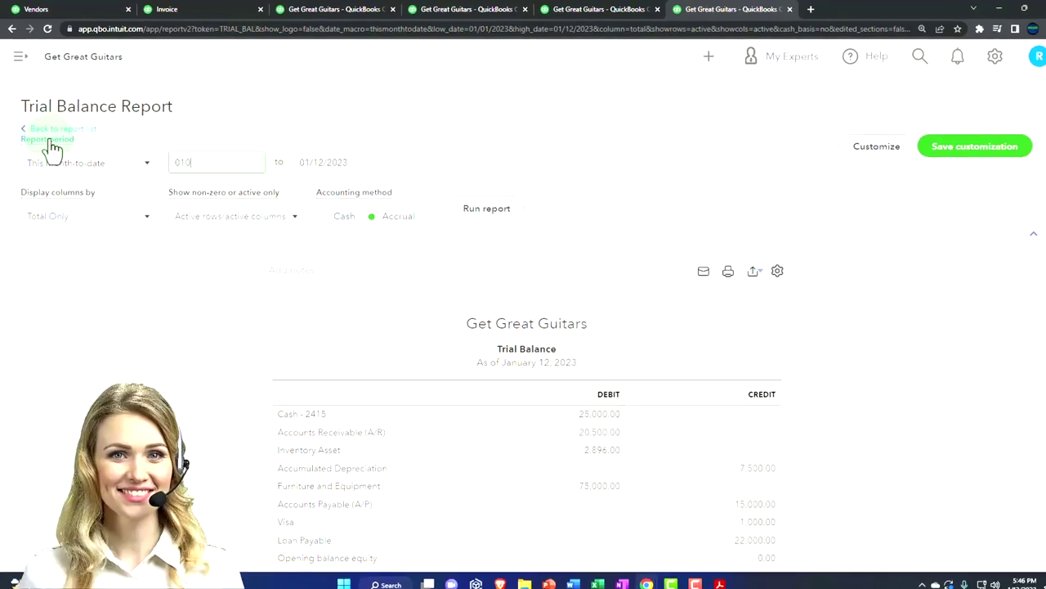
pyautogui.press('Tab')
pyautogui.write('12/31/2022')
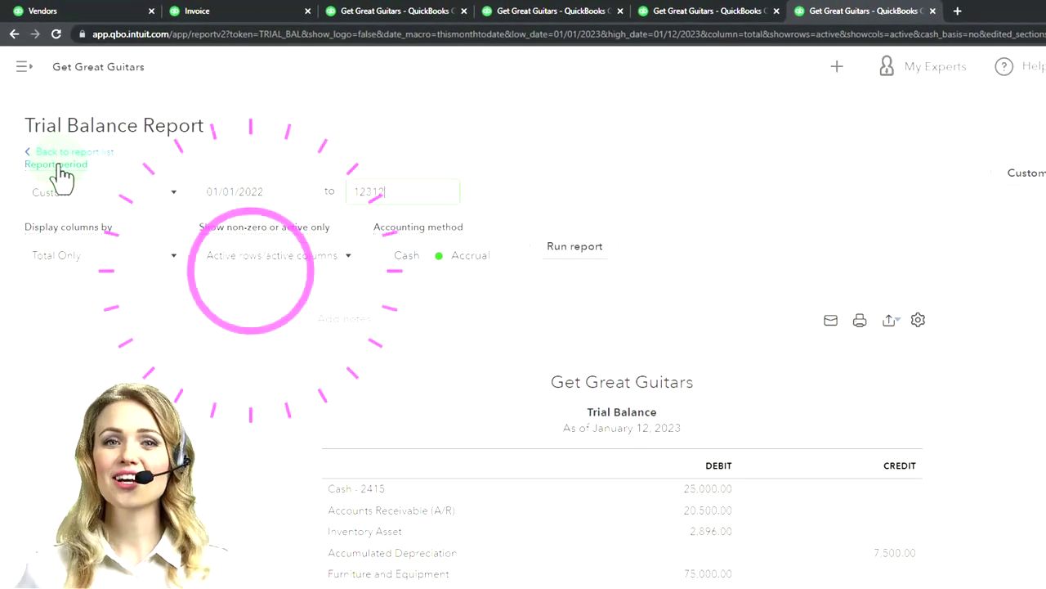
pyautogui.press('Tab')
pyautogui.click(575, 247)
pyautogui.scroll(-2, 572, 256)
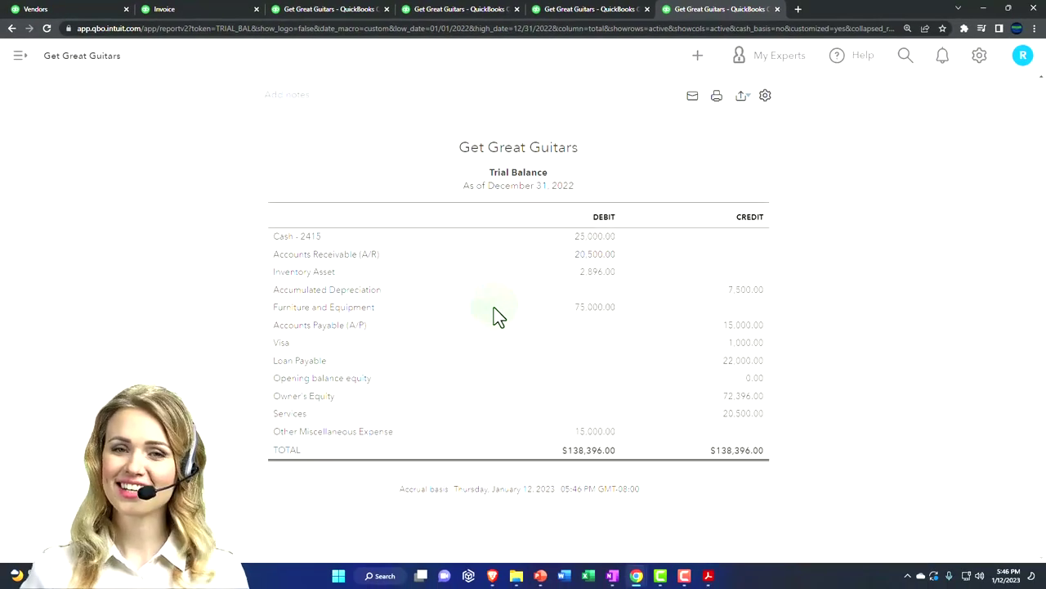
# - Compare the 2022 Trial Balance accounts with the Profit and Loss and the Balance Sheet for the same year
pyautogui.hotkey('ctrl', '+')
pyautogui.hotkey('ctrl', '+')
pyautogui.scroll(-2, 499, 317)
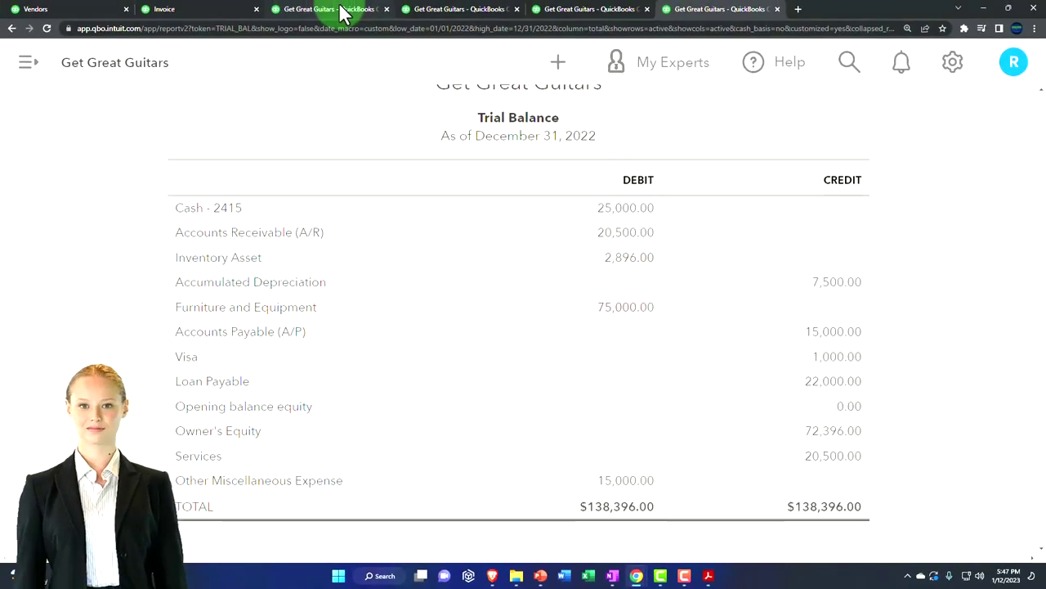
pyautogui.click(343, 12)
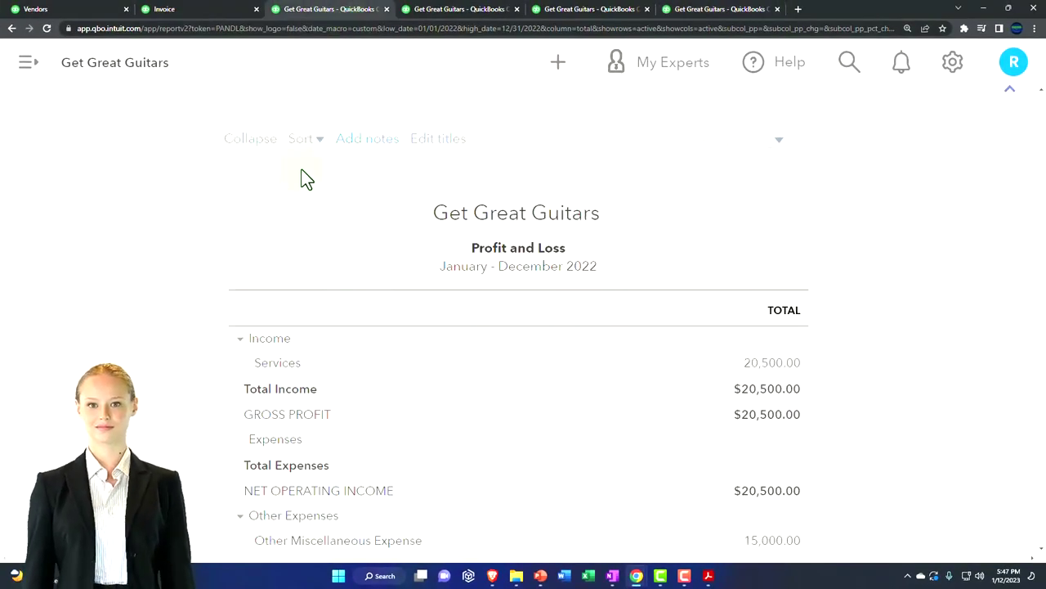
pyautogui.click(190, 13)
pyautogui.scroll(10, 254, 307)
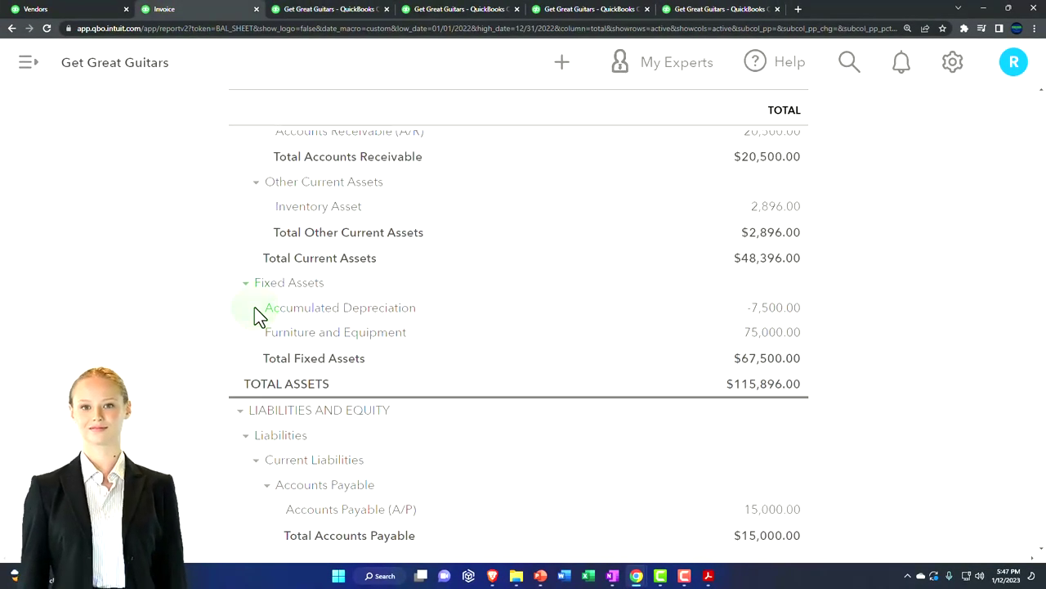
pyautogui.scroll(-2, 254, 309)
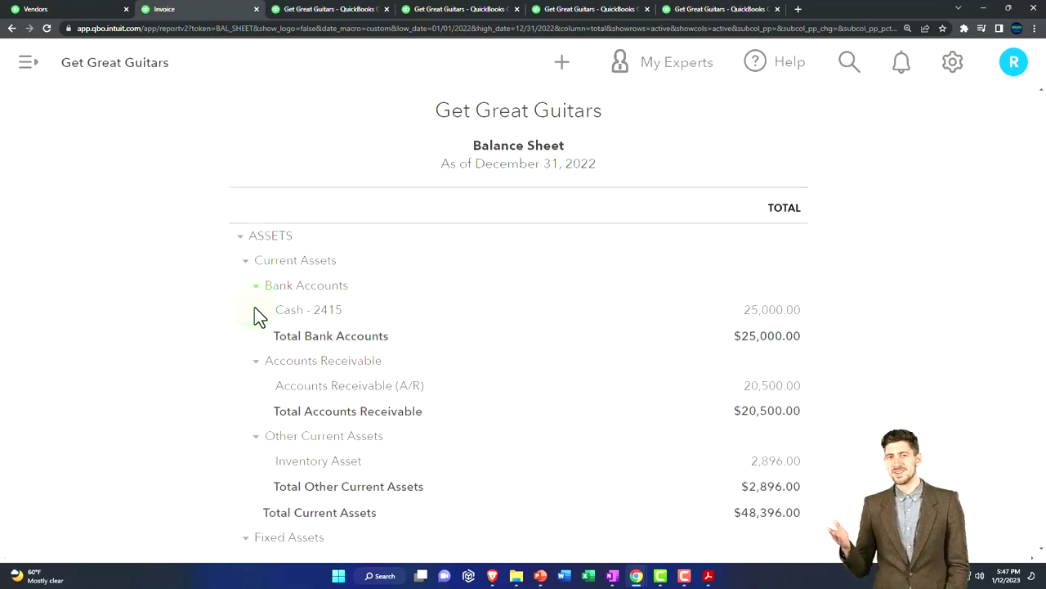
pyautogui.click(245, 262)
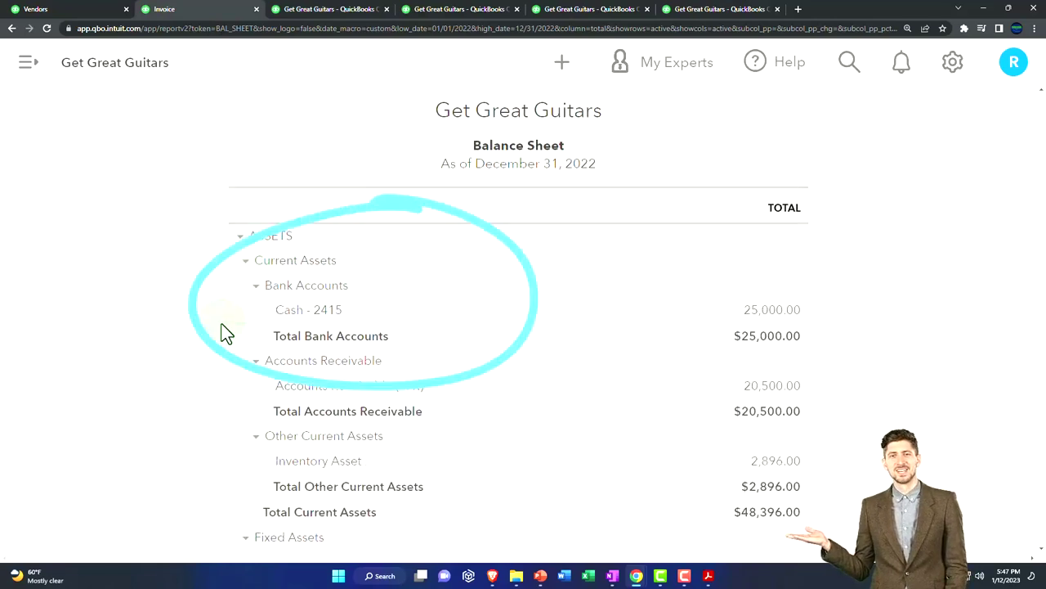
pyautogui.scroll(-3, 226, 333)
pyautogui.click(309, 10)
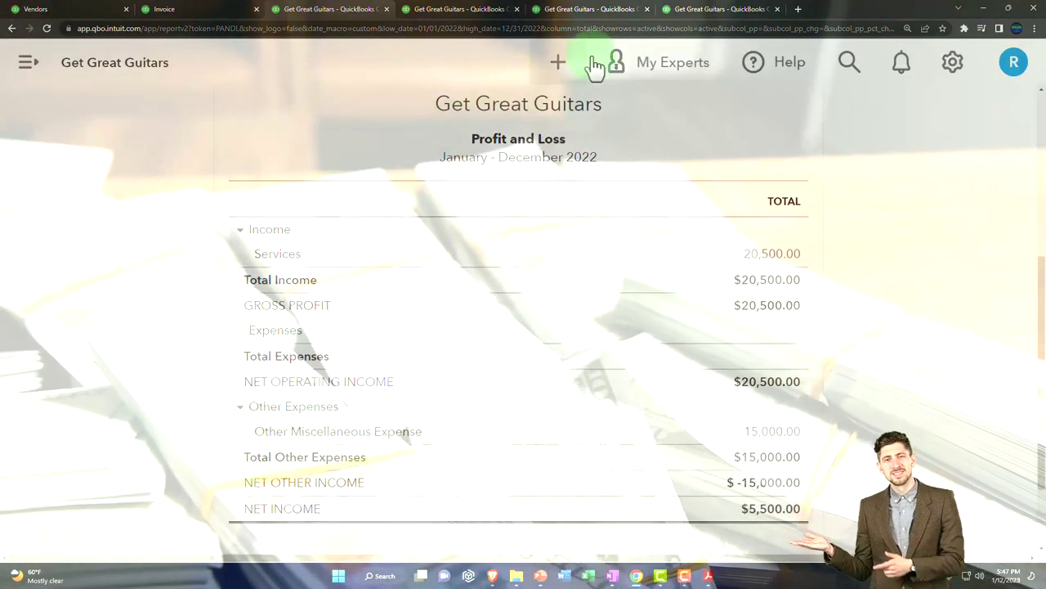
# - Return to the December 31, 2022 Trial Balance and examine its report settings, account balances, and income and expense lines
pyautogui.click(695, 10)
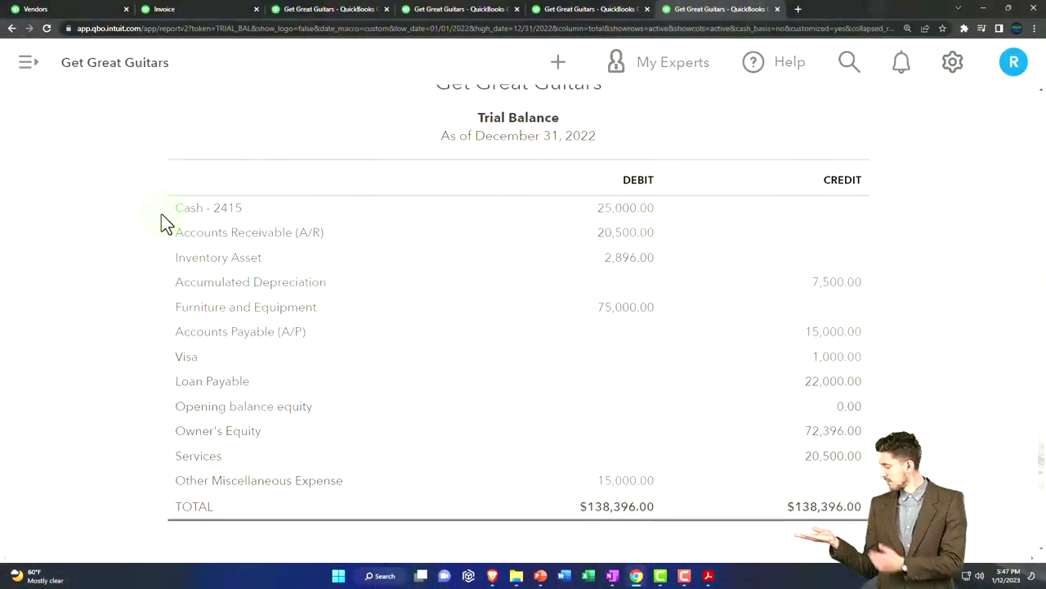
pyautogui.scroll(3, 161, 214)
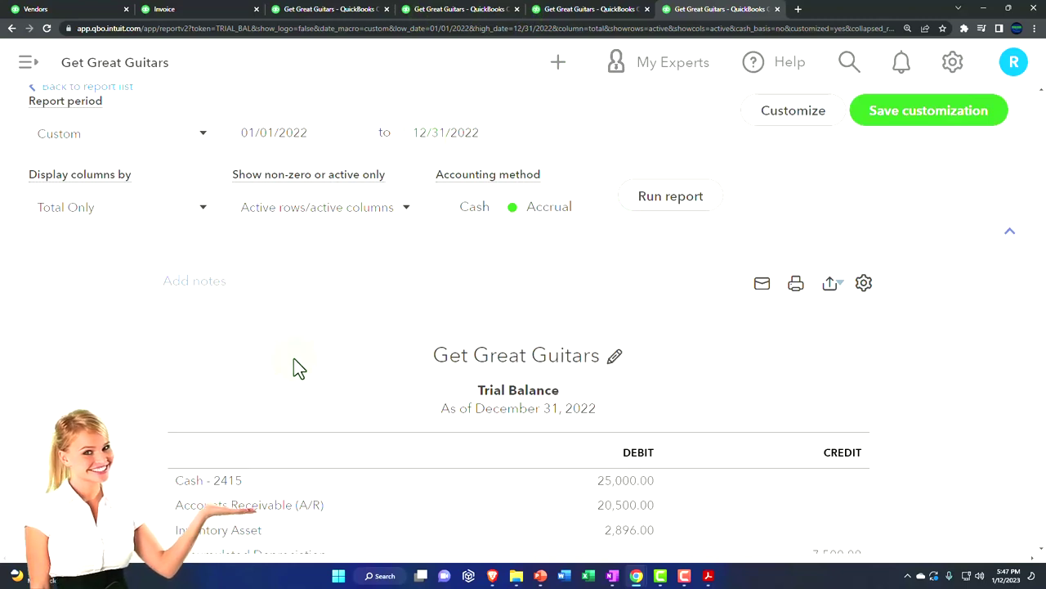
pyautogui.scroll(-3, 142, 398)
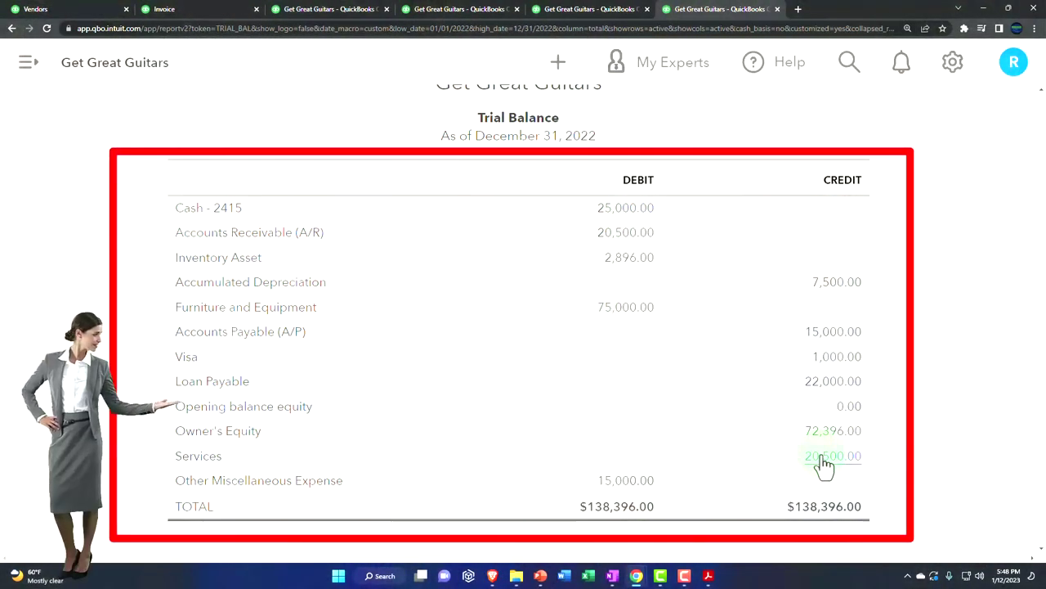
pyautogui.click(824, 464)
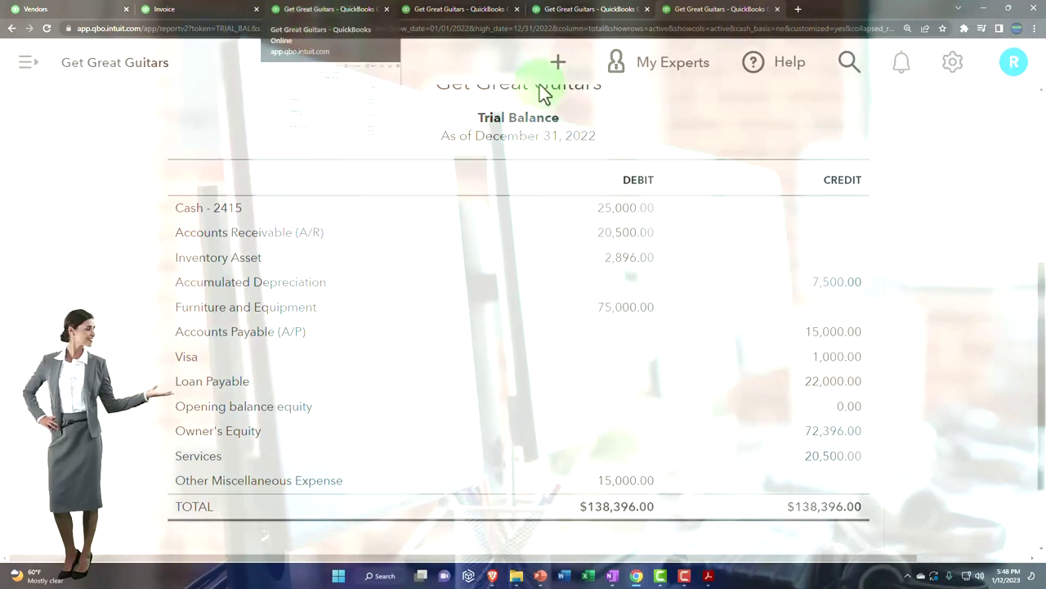
pyautogui.scroll(3, 696, 137)
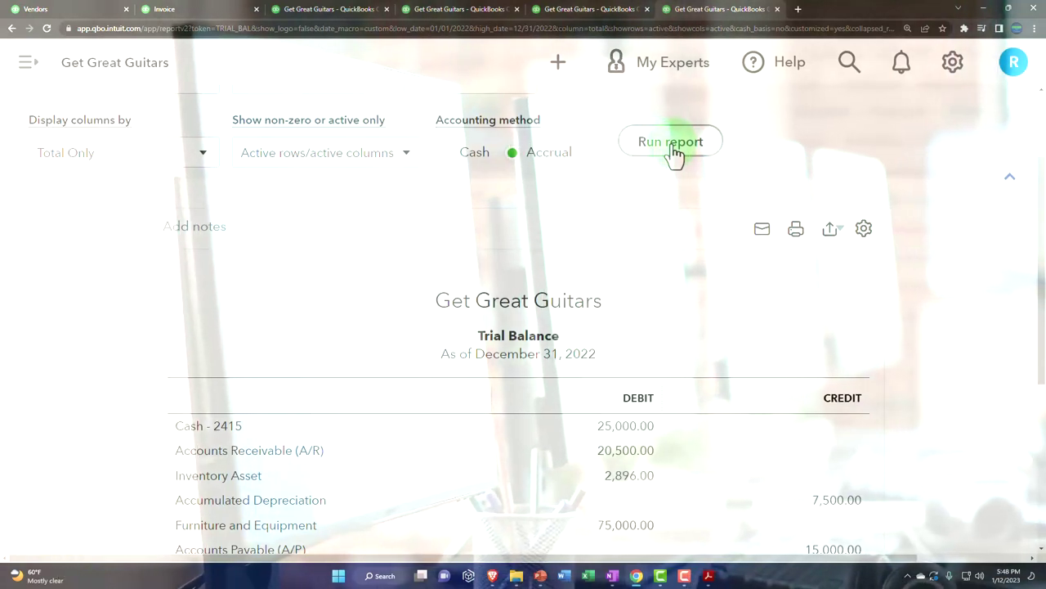
pyautogui.click(672, 151)
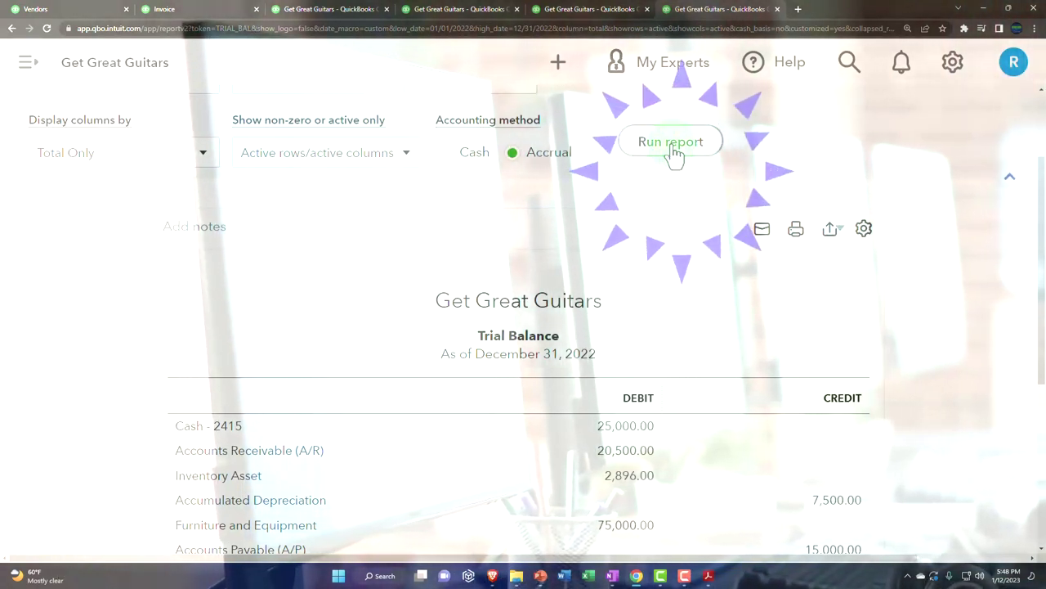
pyautogui.scroll(-4, 668, 306)
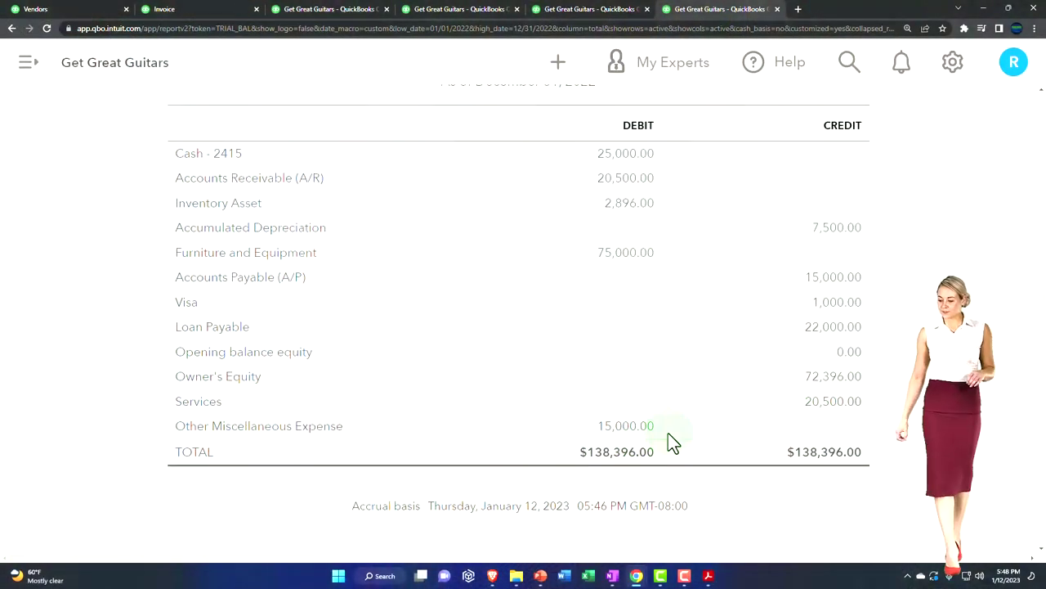
# - Run the Trial Balance for the period 01/01/2023 to 12/31/2023 and review its account balances
pyautogui.scroll(6, 671, 439)
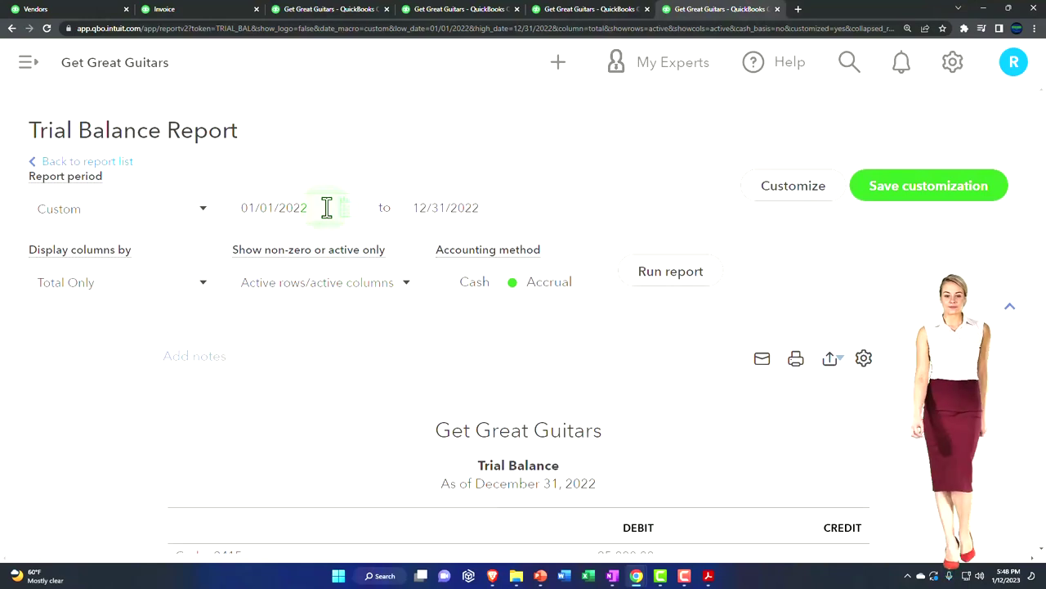
pyautogui.write('0101')
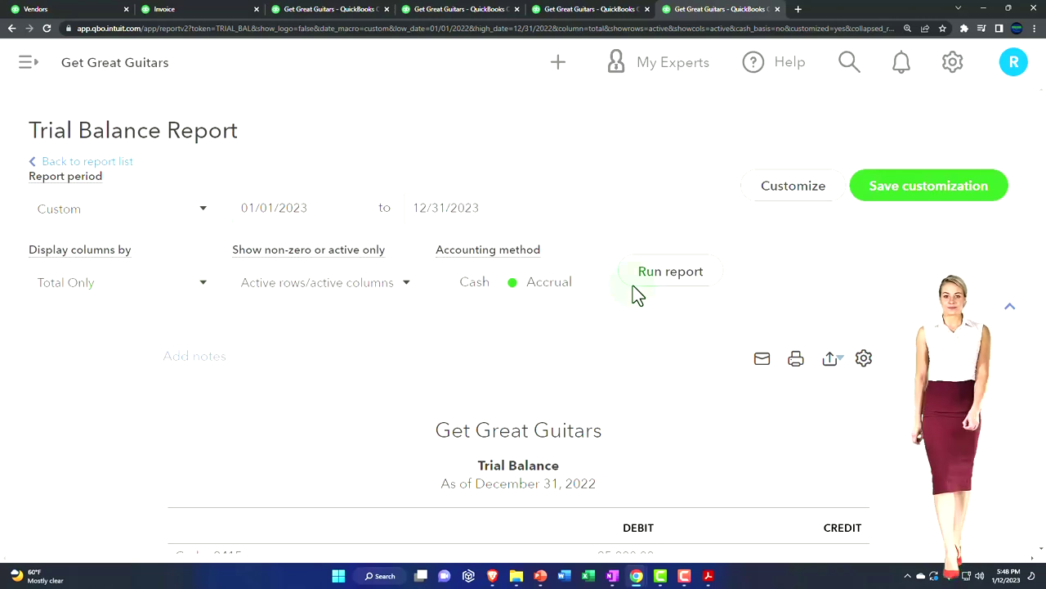
pyautogui.scroll(-5, 586, 294)
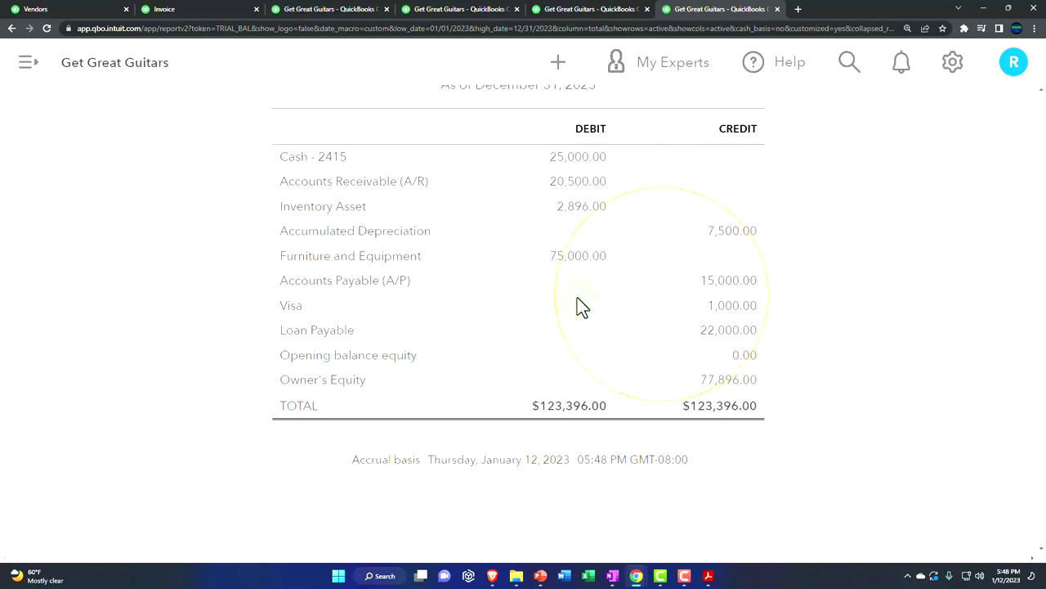
pyautogui.hotkey('ctrl', '+')
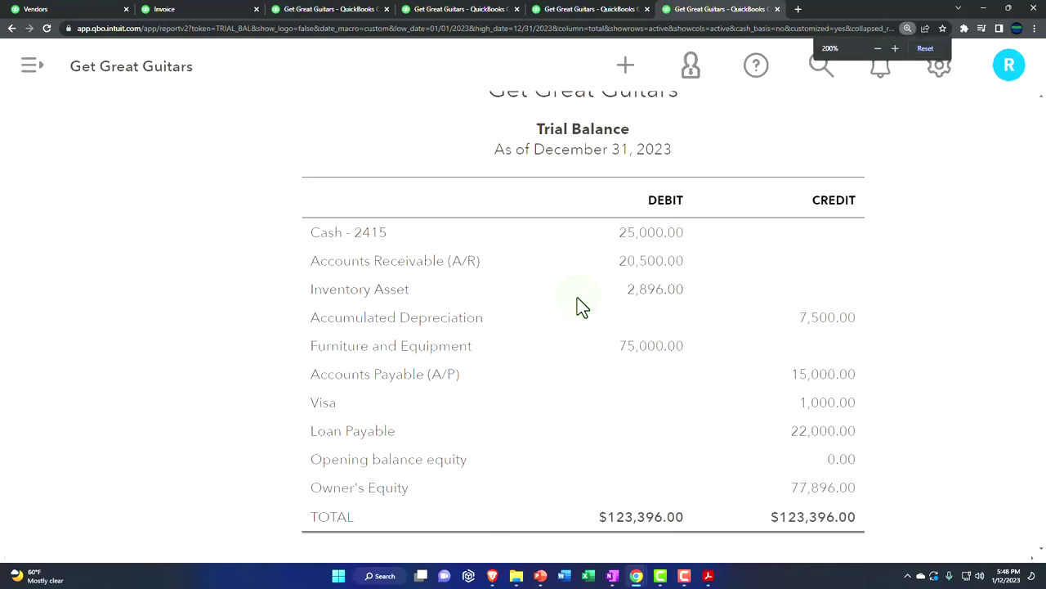